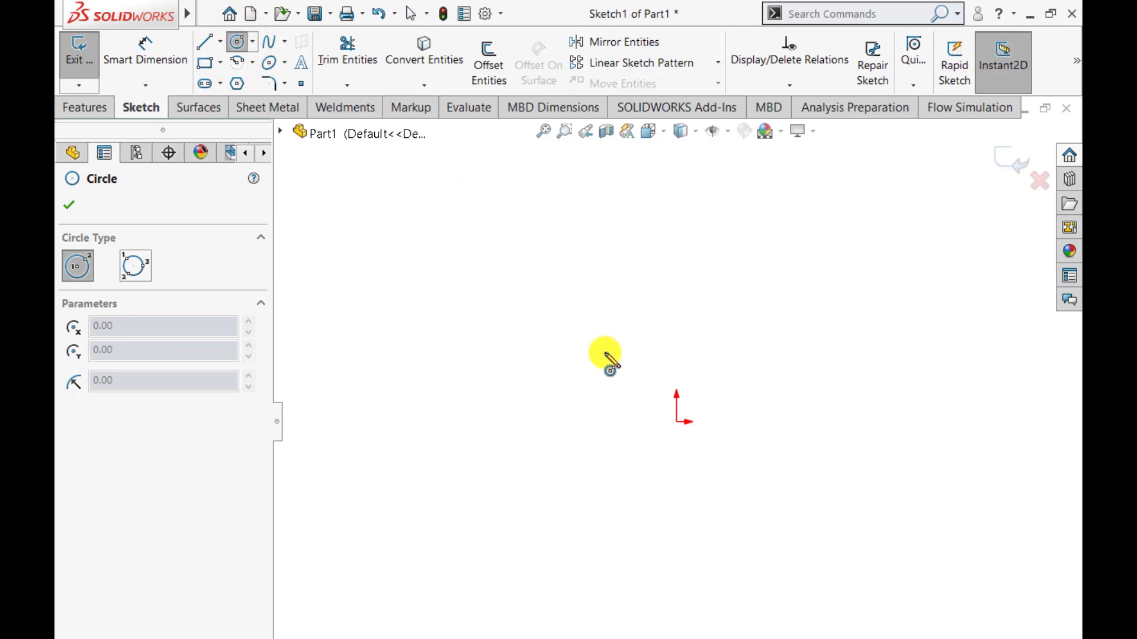
# Sketch a circle of about 0.56 in radius at the origin and one of about 1.38 in radius centred about 3.59 in to its right
pyautogui.click(678, 424)
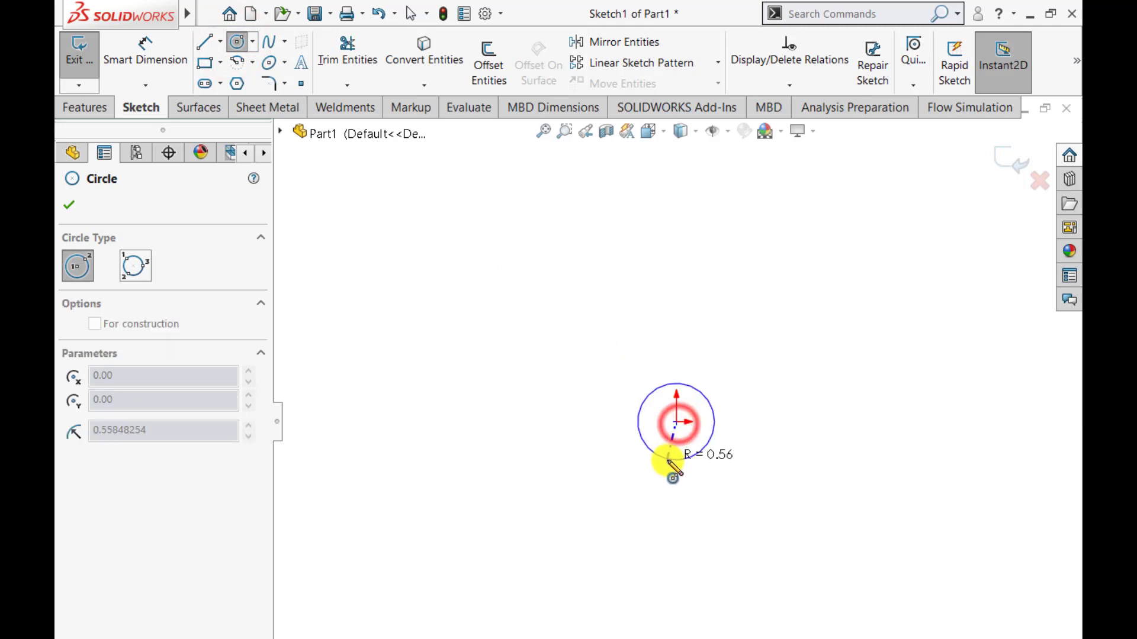
pyautogui.click(666, 457)
pyautogui.click(922, 422)
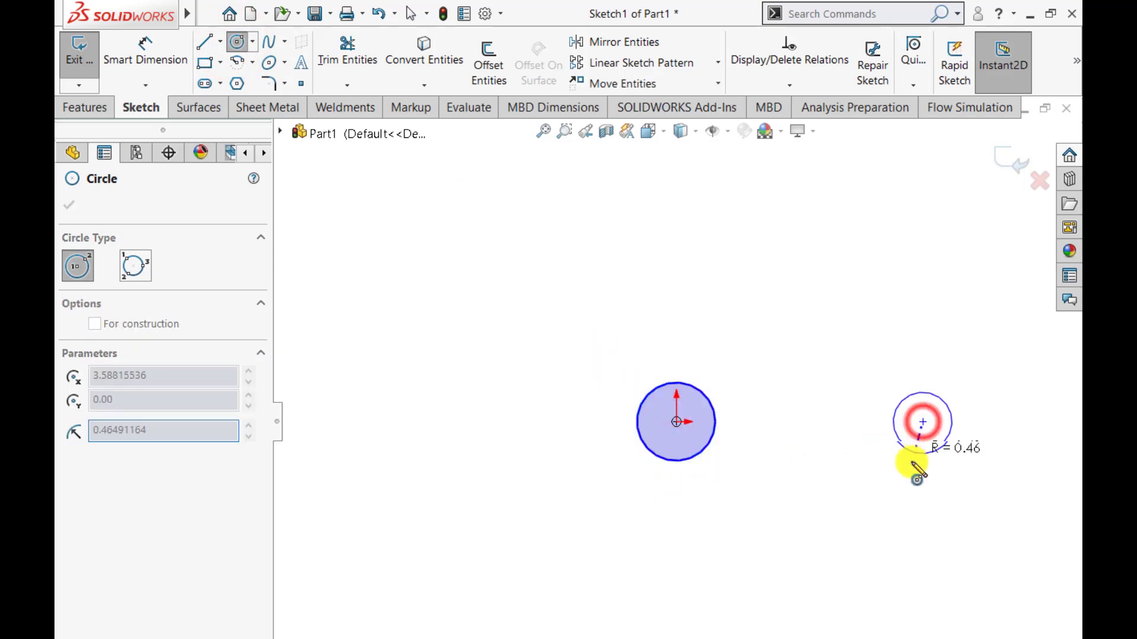
pyautogui.click(888, 514)
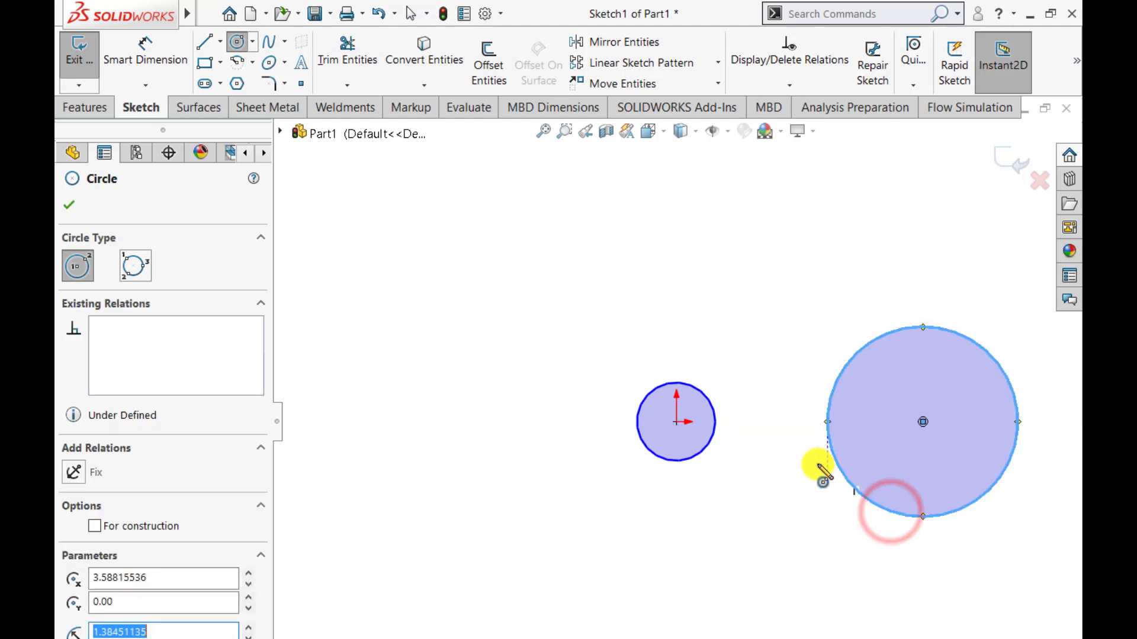
pyautogui.press('Escape')
# Sketch an upper and a lower line, each about 3.49 in long and tangent to both circles, joining the small circle to the large one
pyautogui.scroll(3, 677, 403)
pyautogui.scroll(-2, 847, 458)
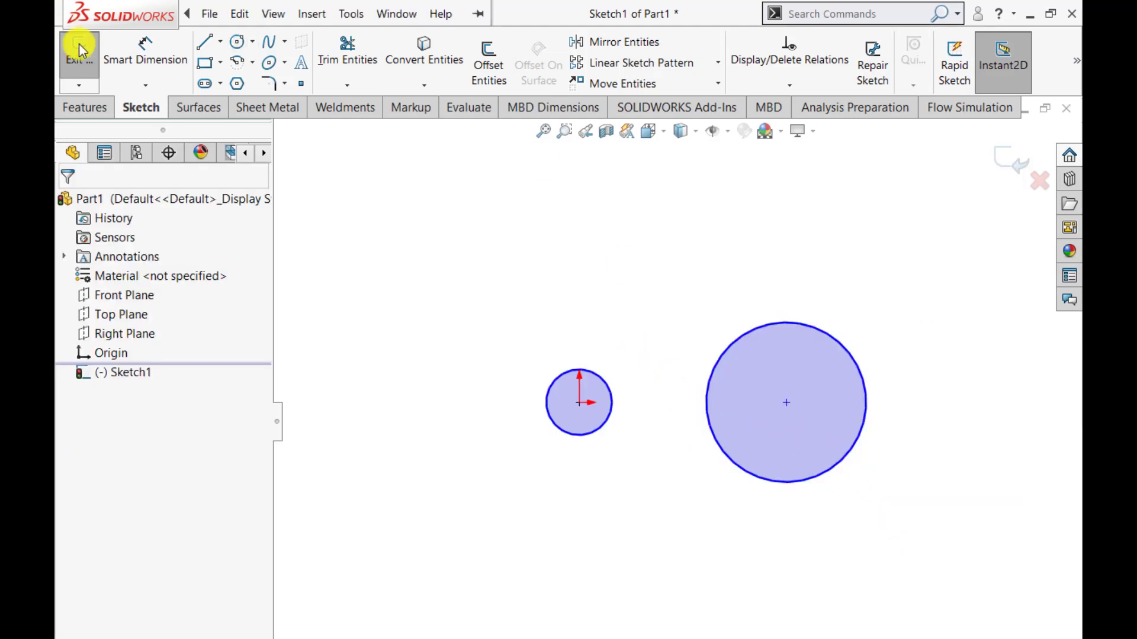
pyautogui.click(143, 47)
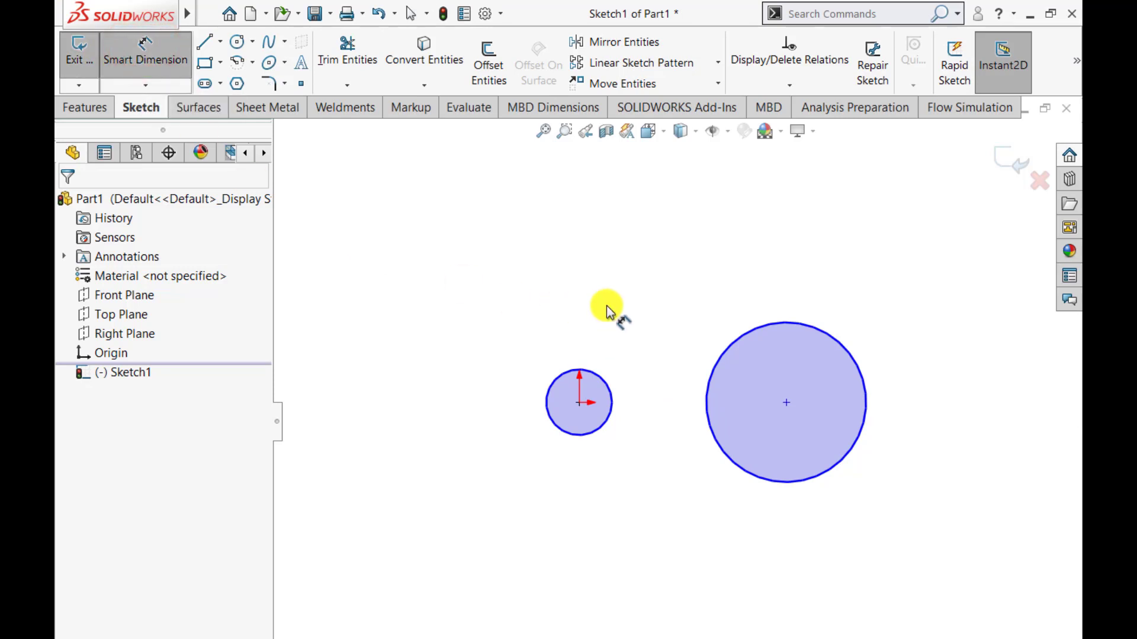
pyautogui.press('Escape')
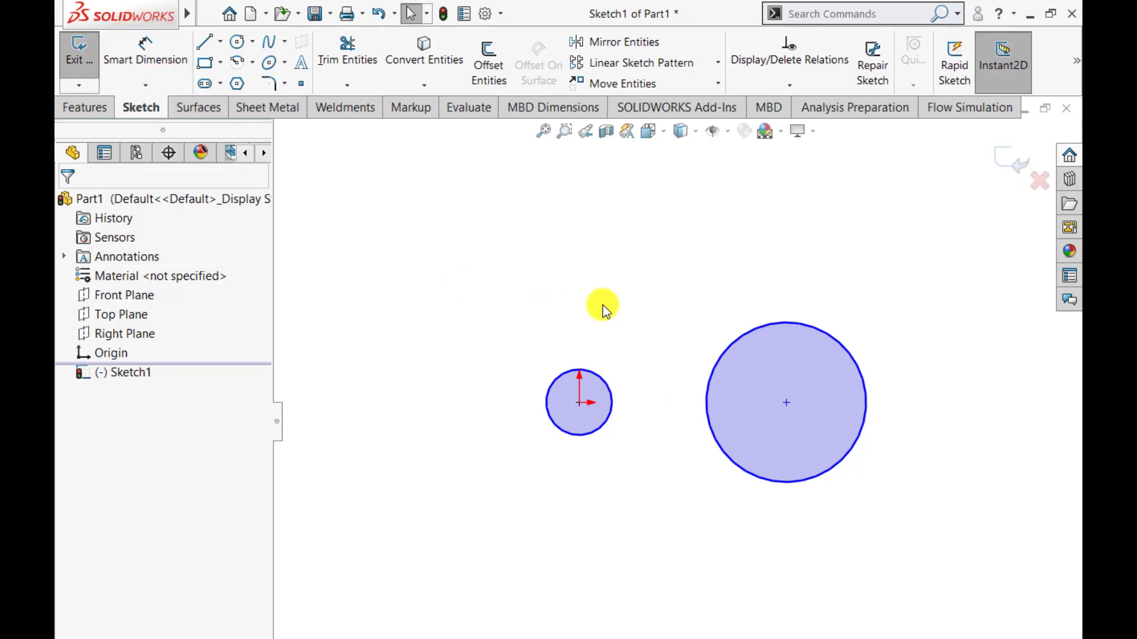
pyautogui.click(207, 42)
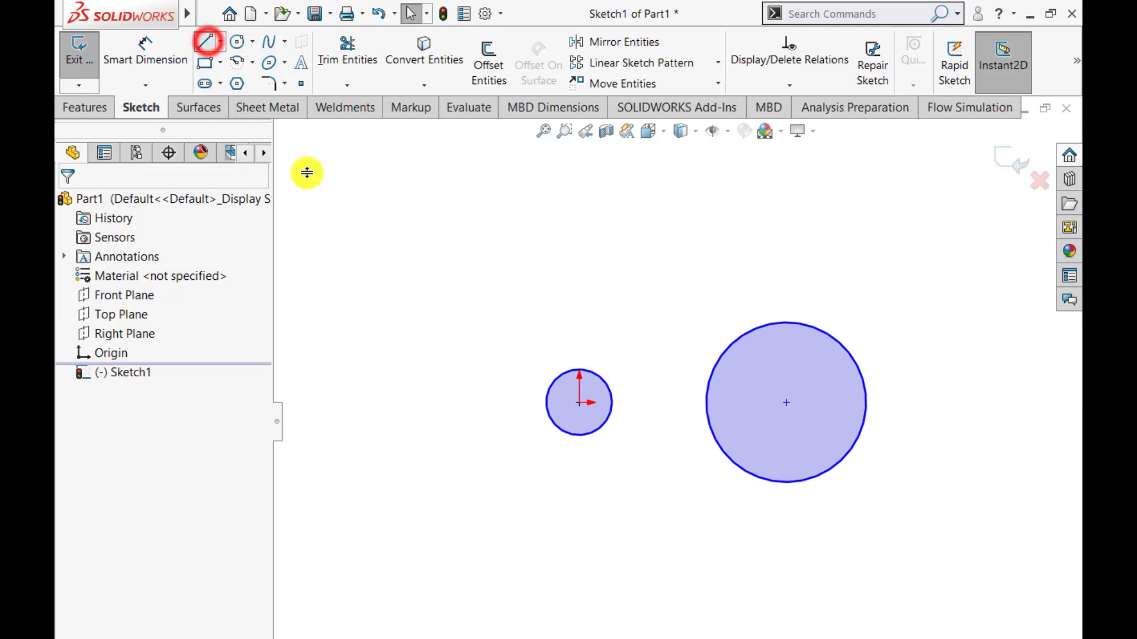
pyautogui.click(571, 372)
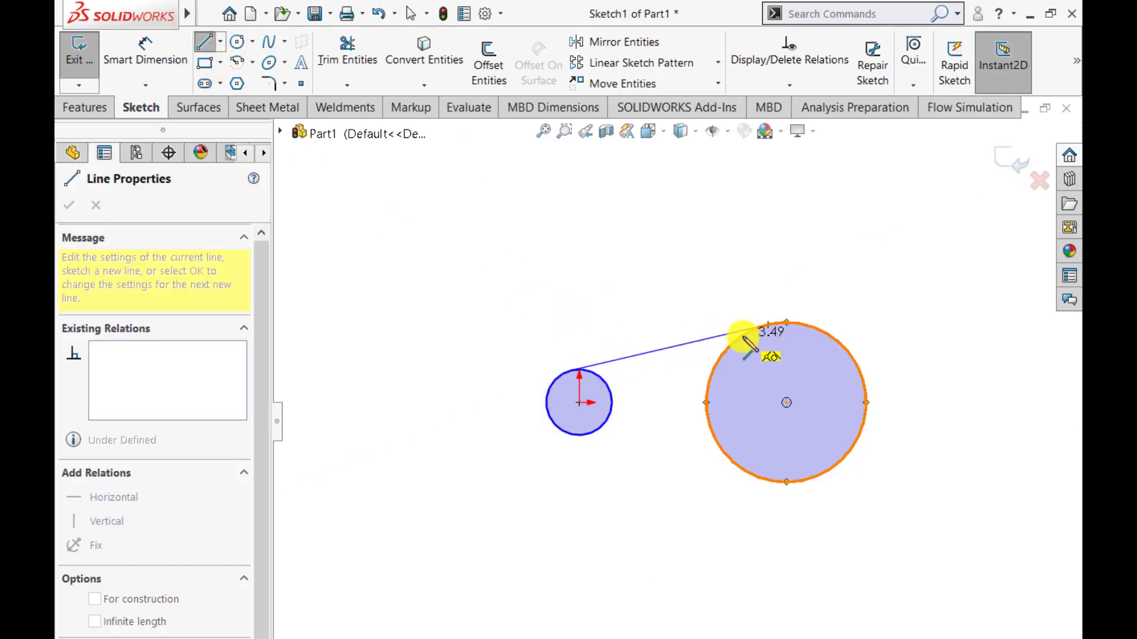
pyautogui.click(743, 339)
pyautogui.doubleClick(667, 460)
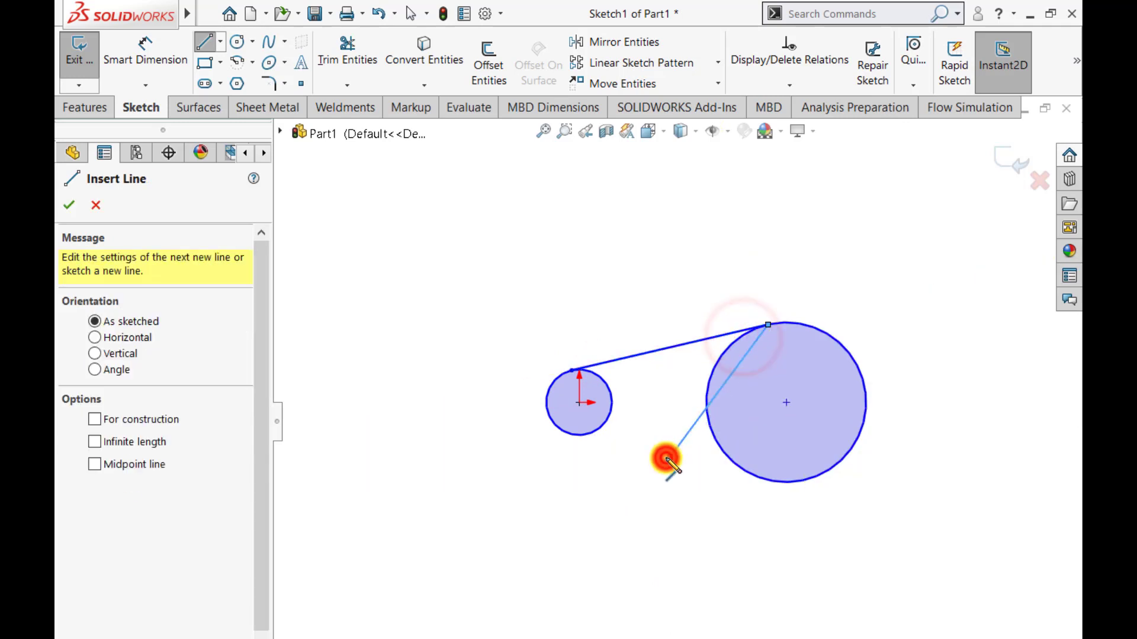
pyautogui.click(592, 435)
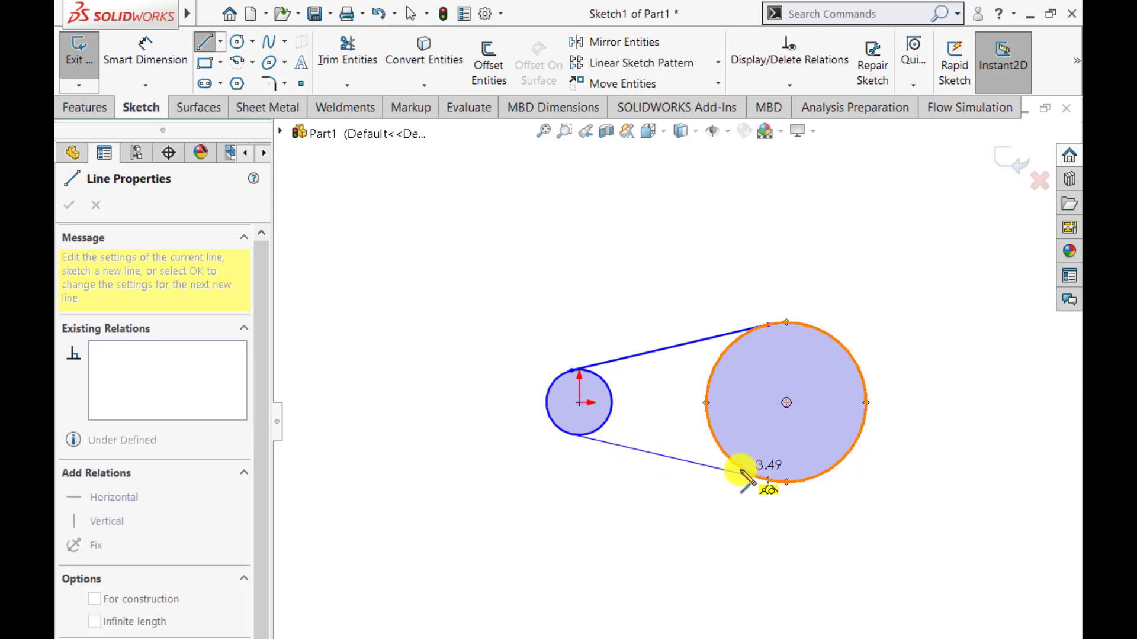
pyautogui.click(737, 472)
pyautogui.press('Escape')
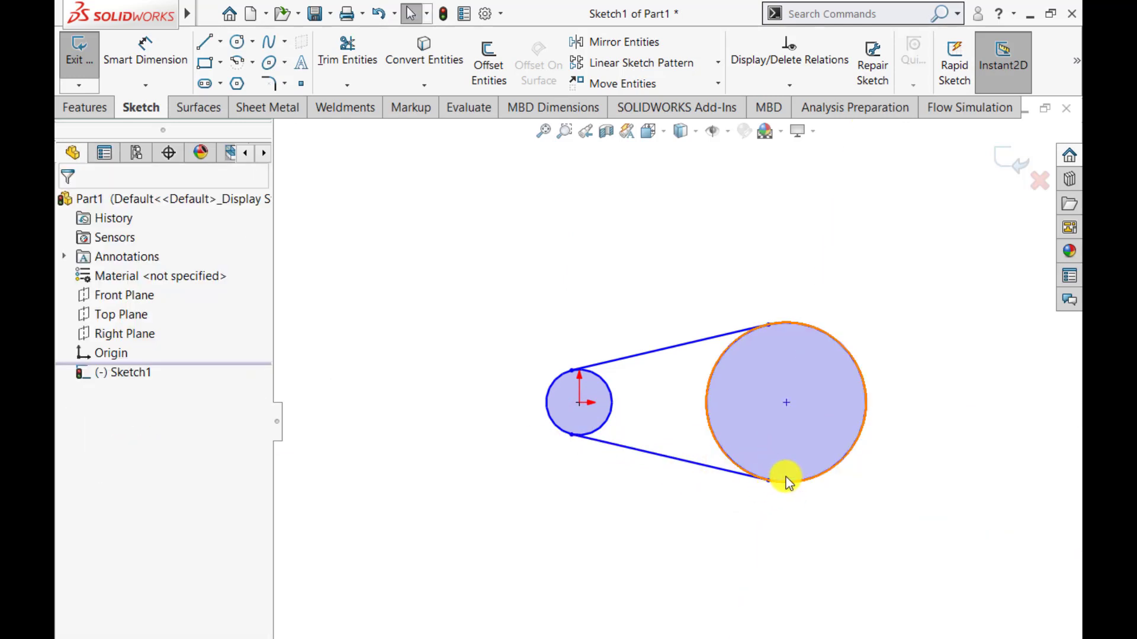
# Apply a tangent relation between the large circle and the lower line
pyautogui.scroll(-3, 787, 477)
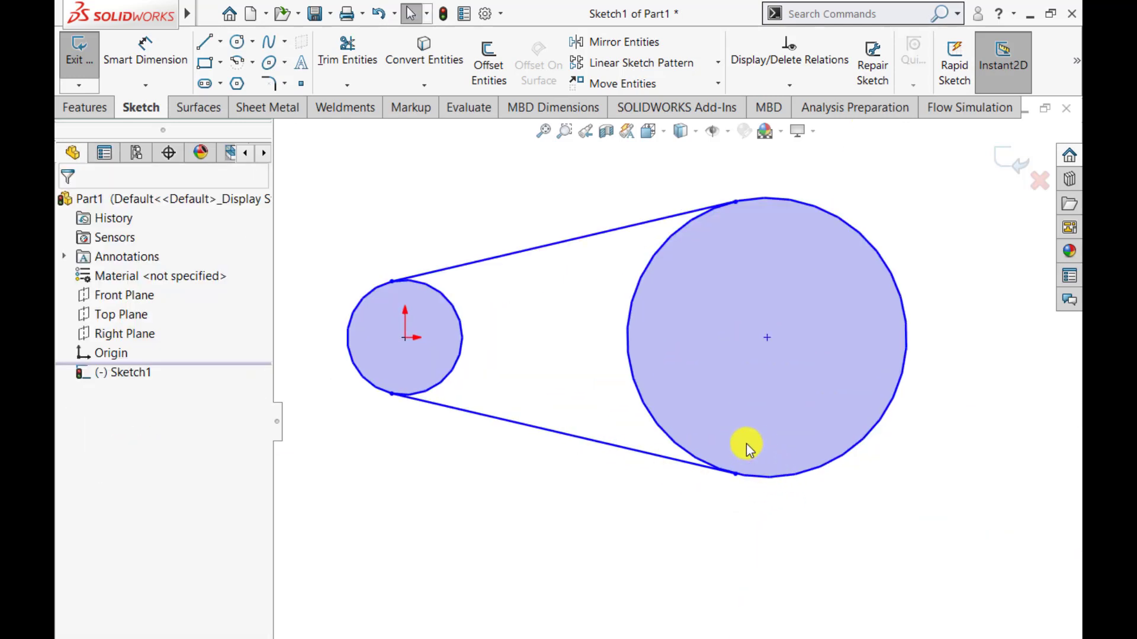
pyautogui.click(776, 477)
pyautogui.keyDown('ctrl'); pyautogui.click(673, 459); pyautogui.keyUp('ctrl')
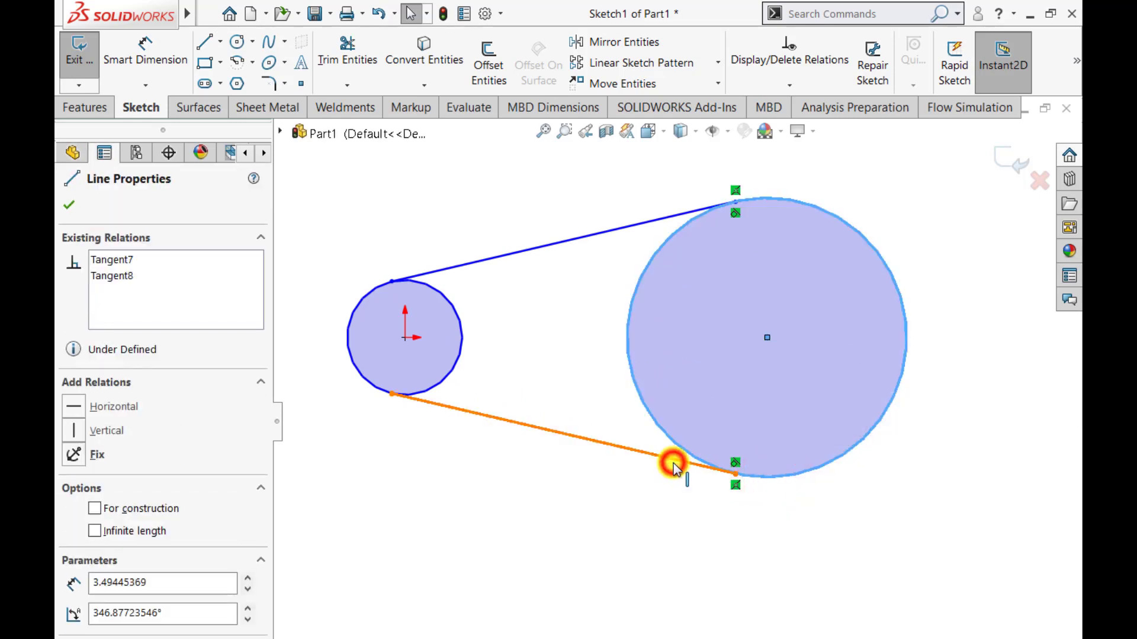
pyautogui.click(719, 392)
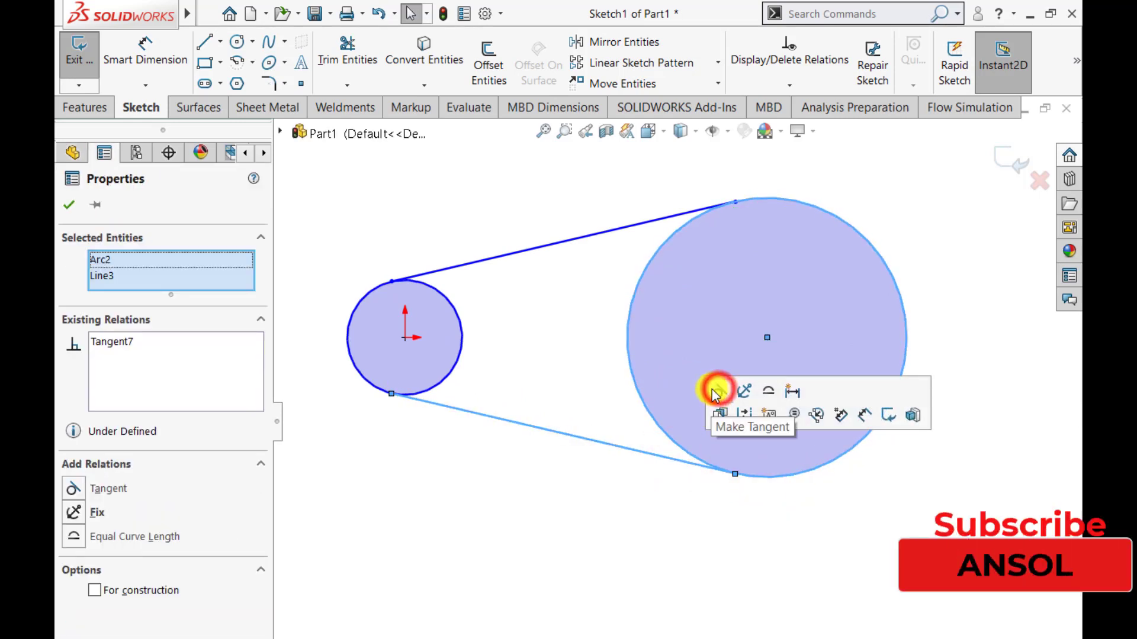
pyautogui.click(71, 206)
# Check the lower line and the tangent relation between the upper line and the small circle
pyautogui.click(424, 501)
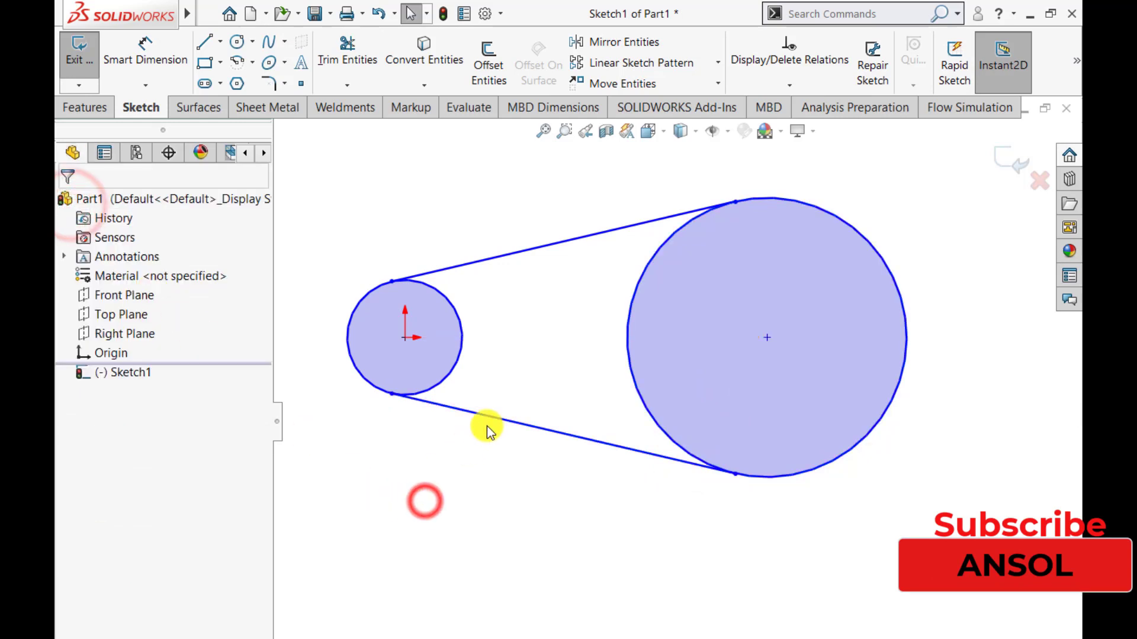
pyautogui.click(494, 419)
pyautogui.click(440, 477)
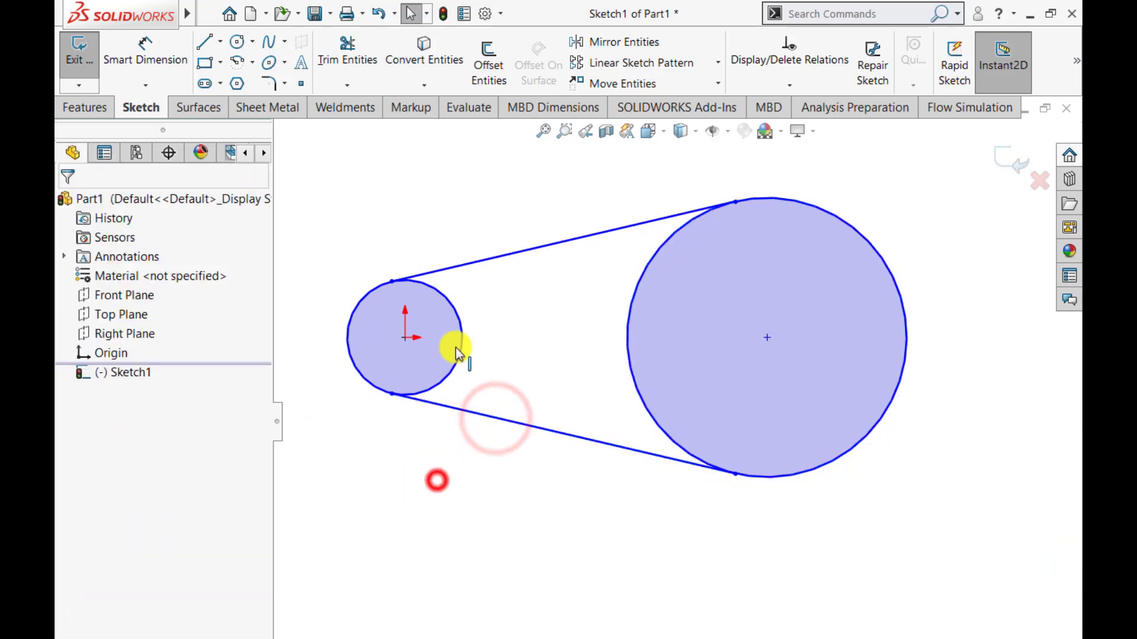
pyautogui.click(477, 264)
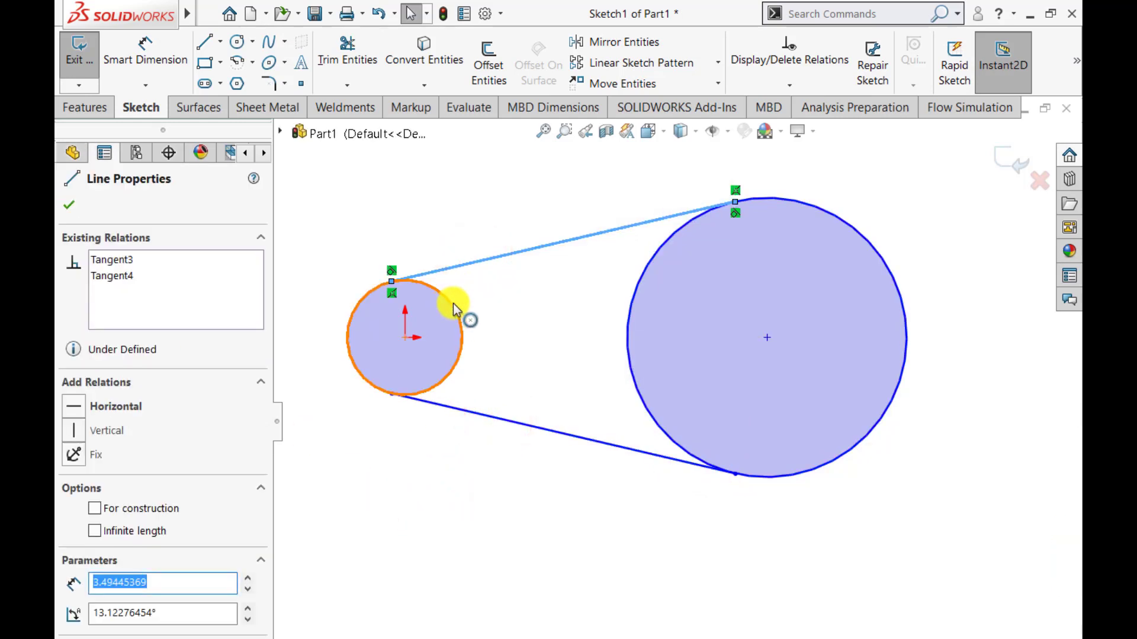
pyautogui.keyDown('ctrl'); pyautogui.click(453, 303); pyautogui.keyUp('ctrl')
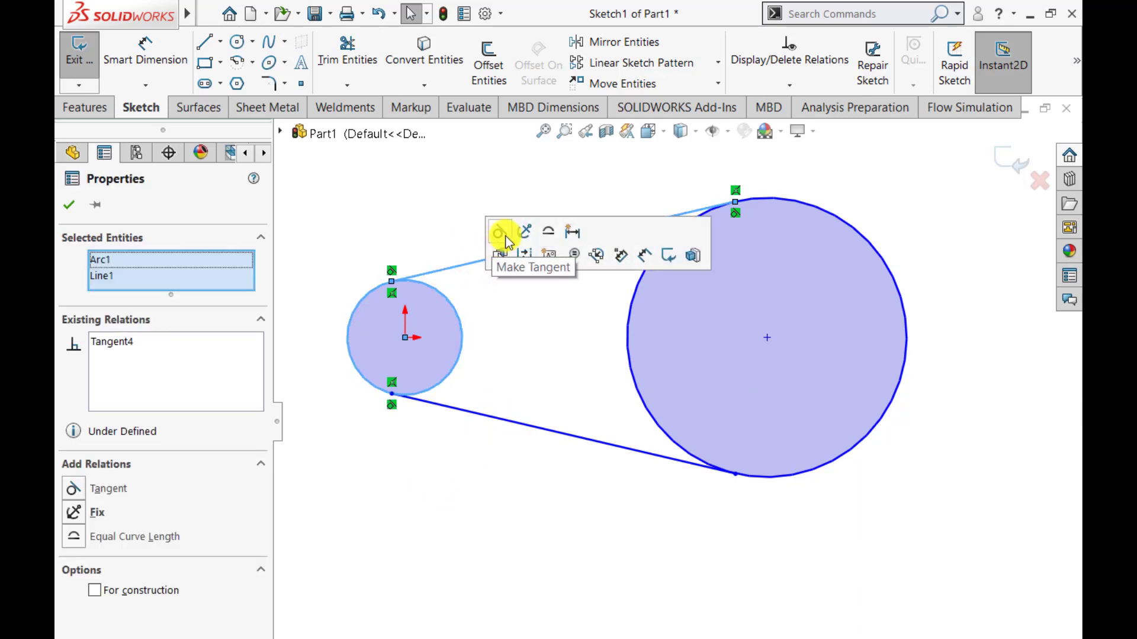
pyautogui.click(563, 330)
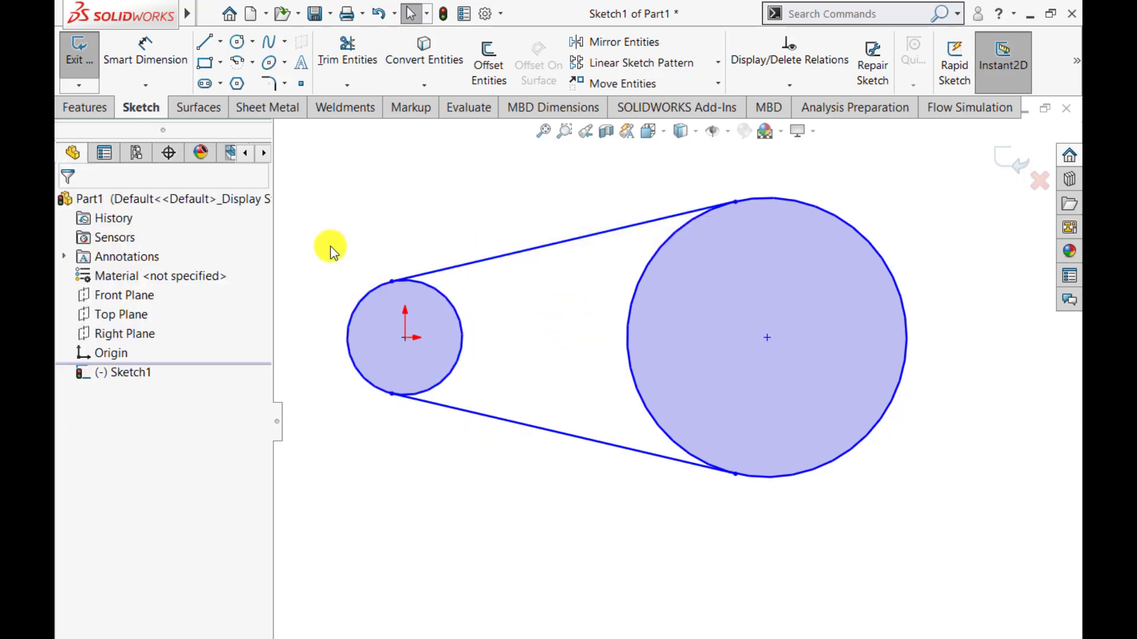
# Power-trim the inner arcs of both circles between the tangent lines, leaving one closed outer profile
pyautogui.click(336, 52)
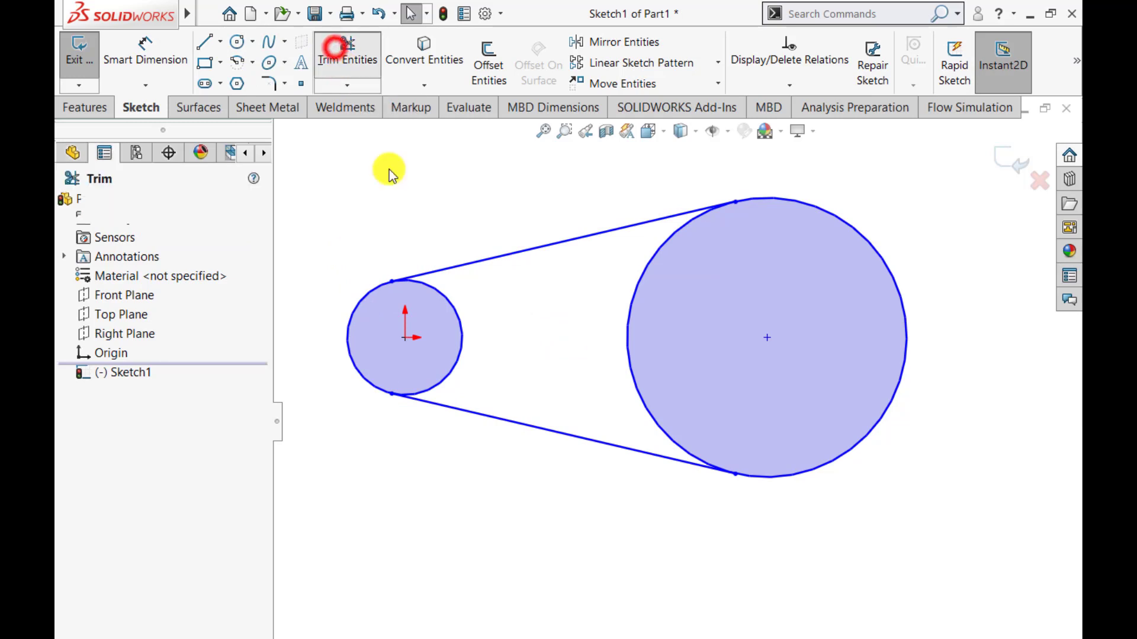
pyautogui.moveTo(543, 320); pyautogui.dragTo(449, 334)
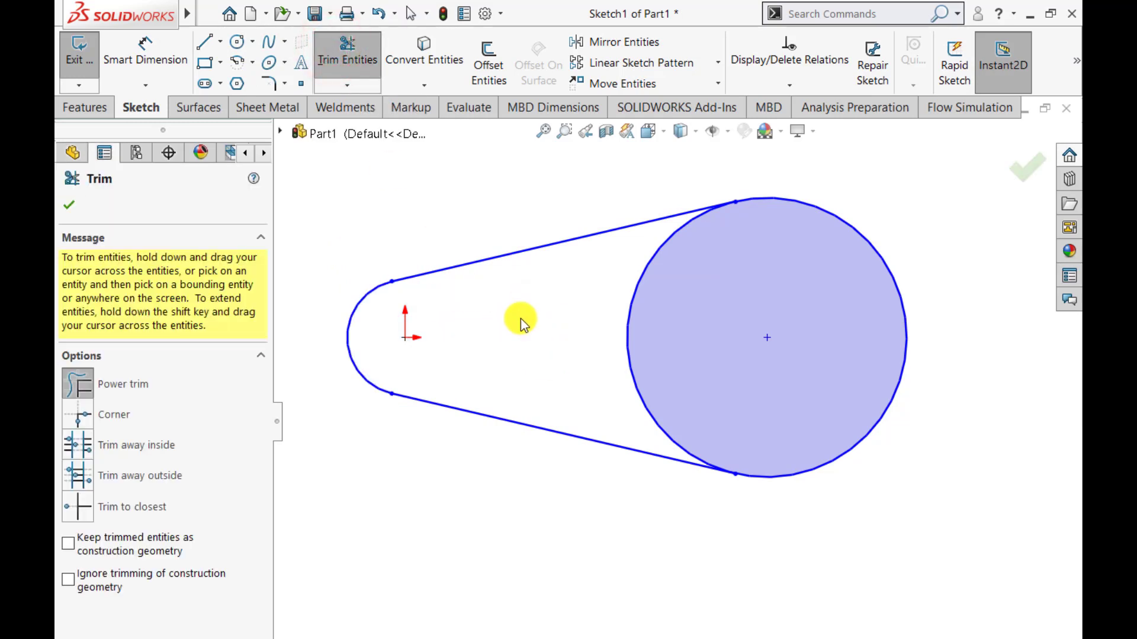
pyautogui.moveTo(627, 325); pyautogui.dragTo(646, 322)
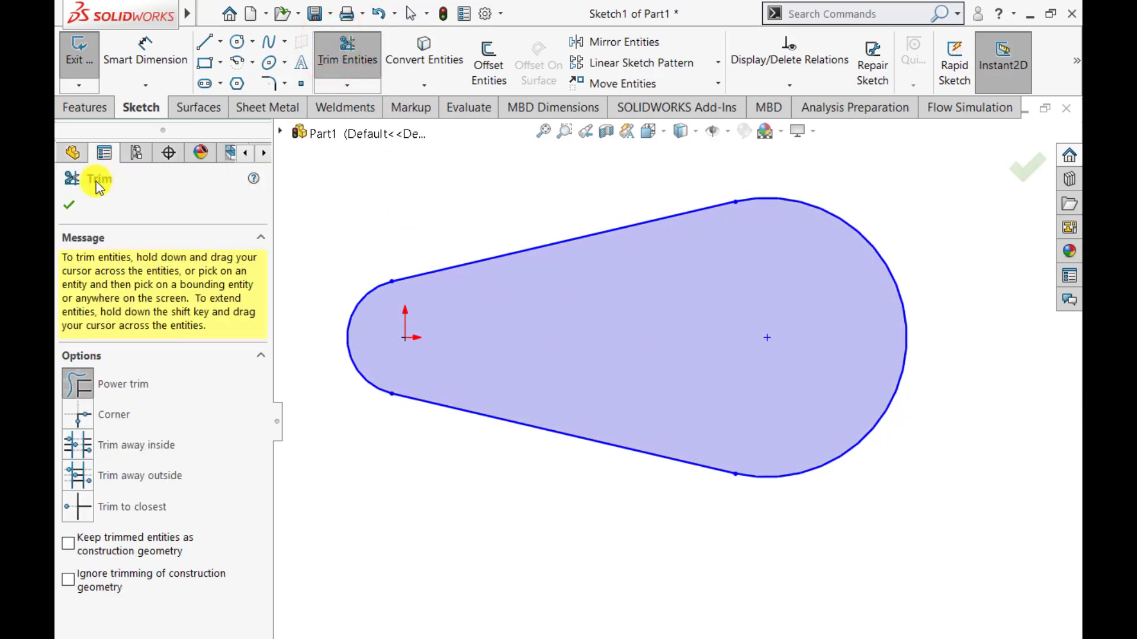
pyautogui.click(69, 205)
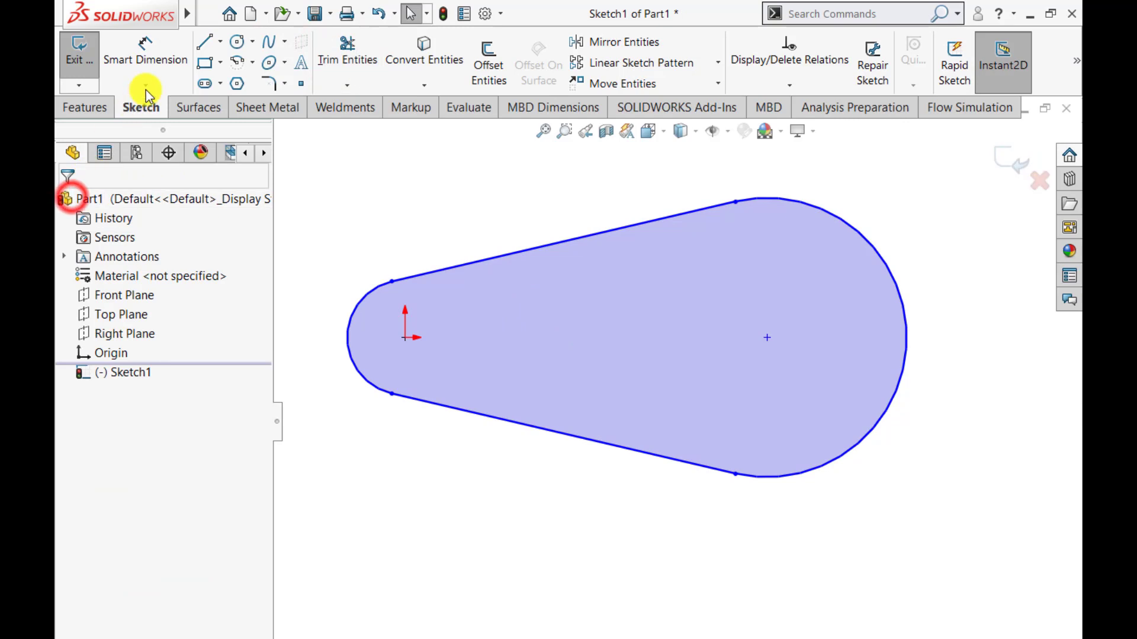
# Dimension the large end arc with a radius of 3.54 in
pyautogui.click(146, 58)
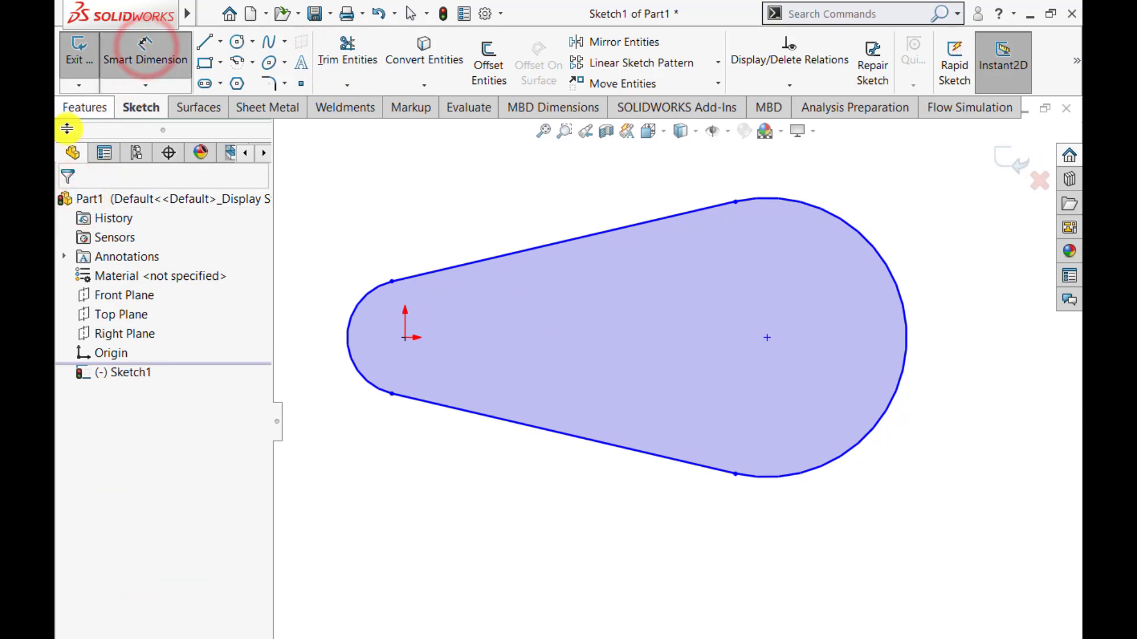
pyautogui.click(907, 314)
pyautogui.click(951, 282)
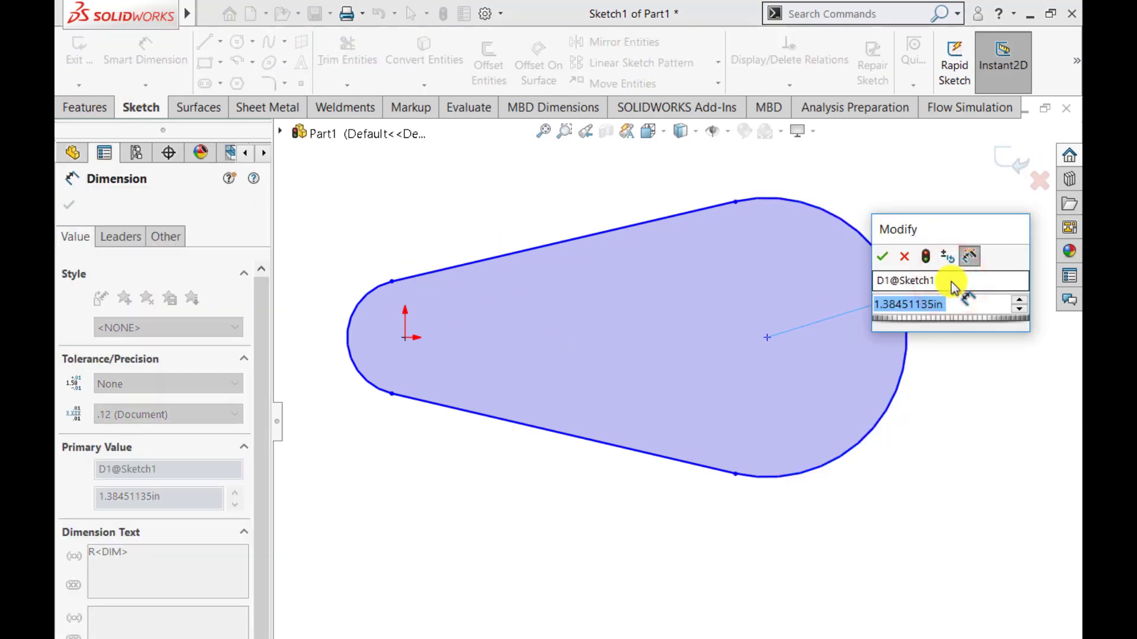
pyautogui.write('3.54')
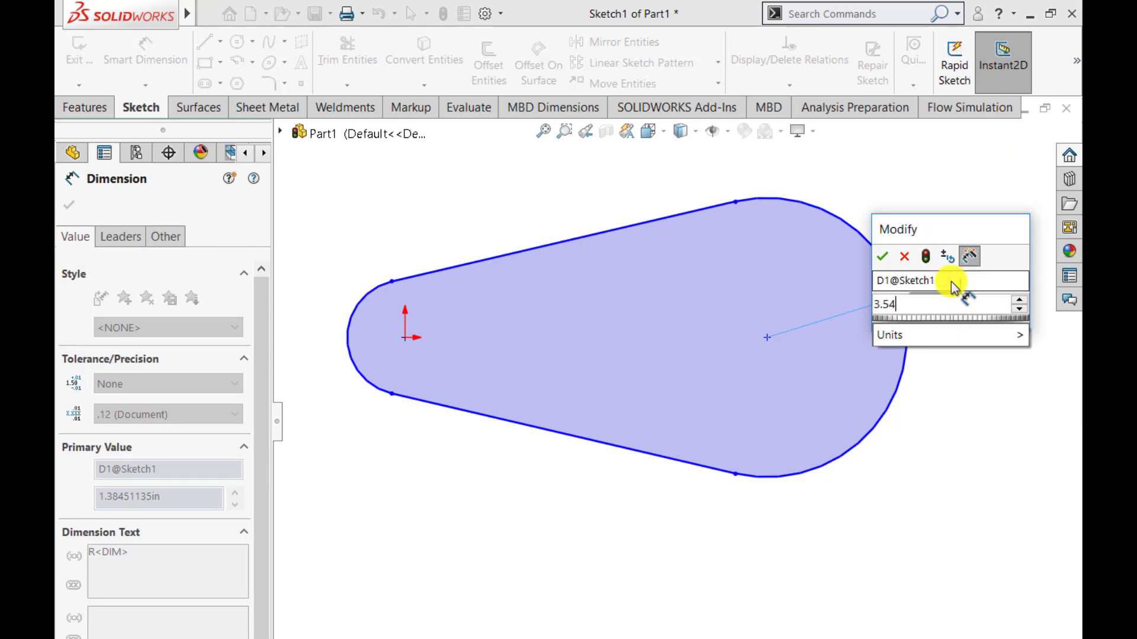
pyautogui.press('Return')
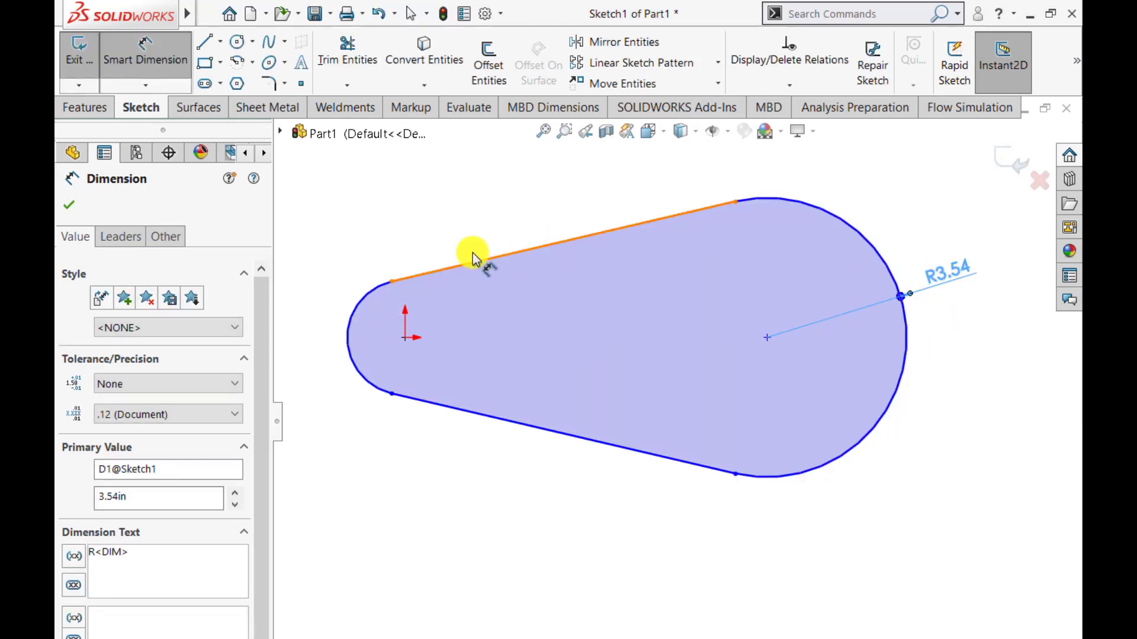
# Dimension the small end arc around the origin with a radius of 2.36 in
pyautogui.click(356, 300)
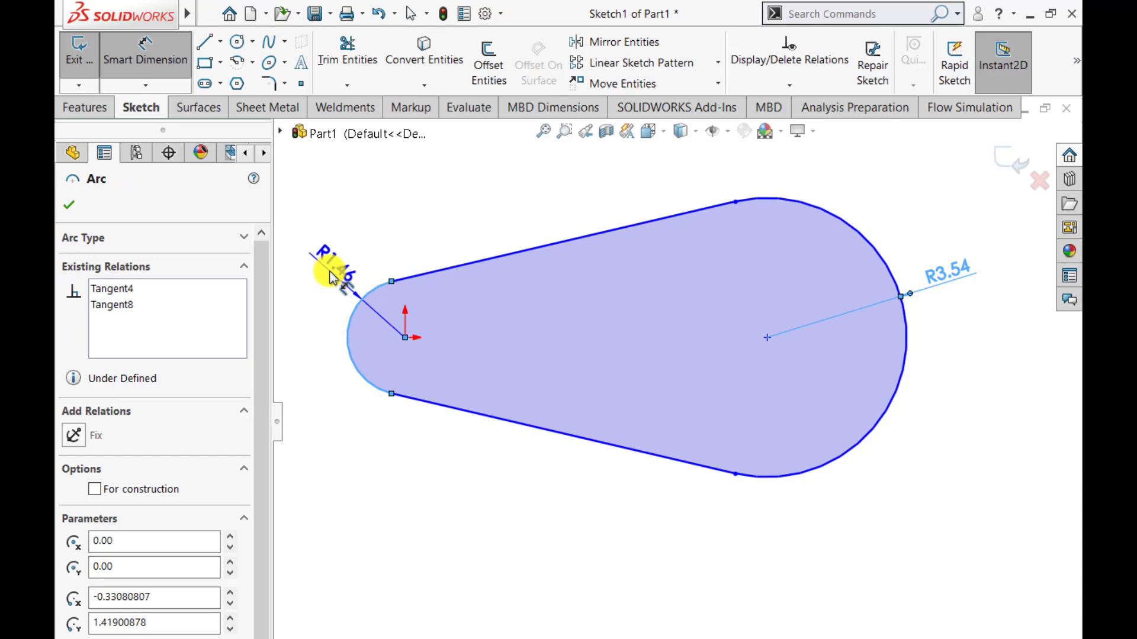
pyautogui.click(331, 275)
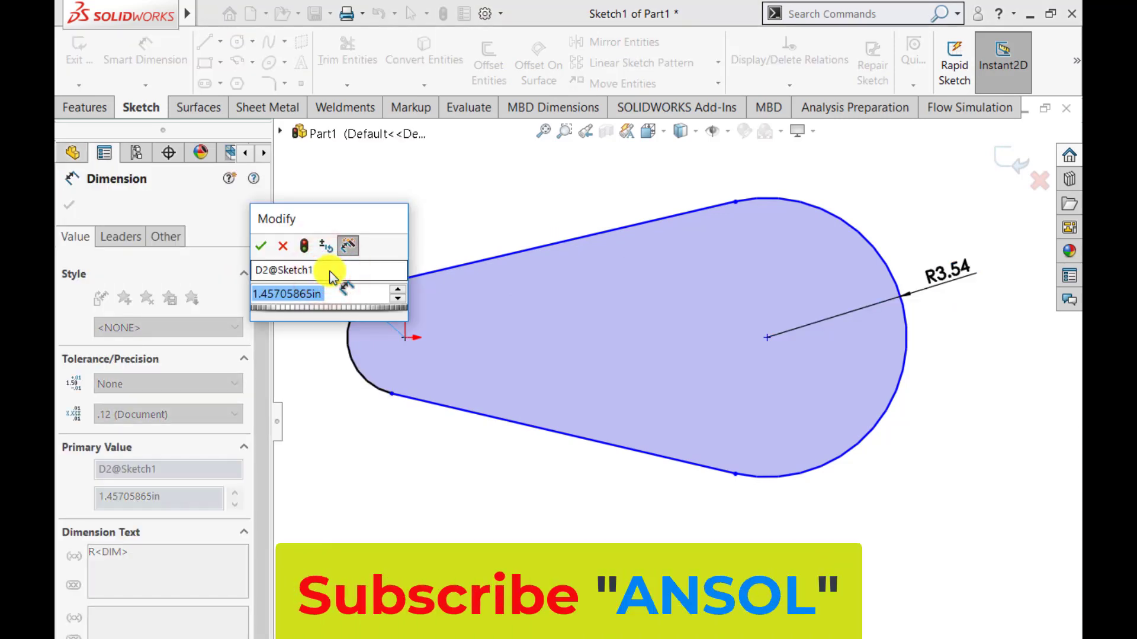
pyautogui.write('2.36')
pyautogui.press('Return')
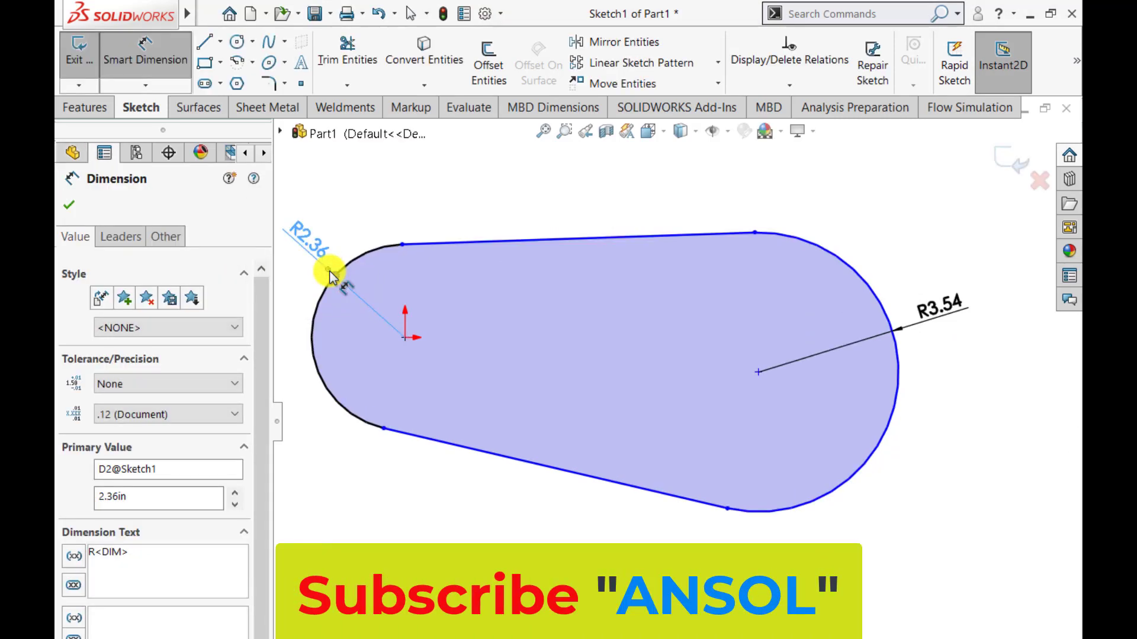
pyautogui.click(70, 207)
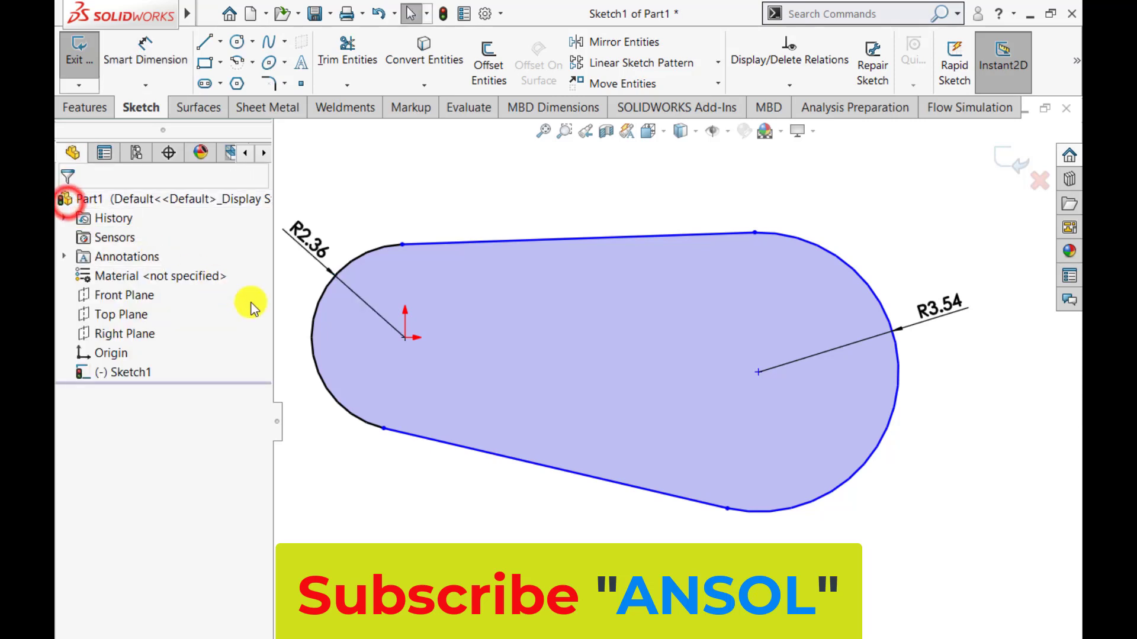
# Add a horizontal relation between the origin and the centre point of the large end arc
pyautogui.click(405, 338)
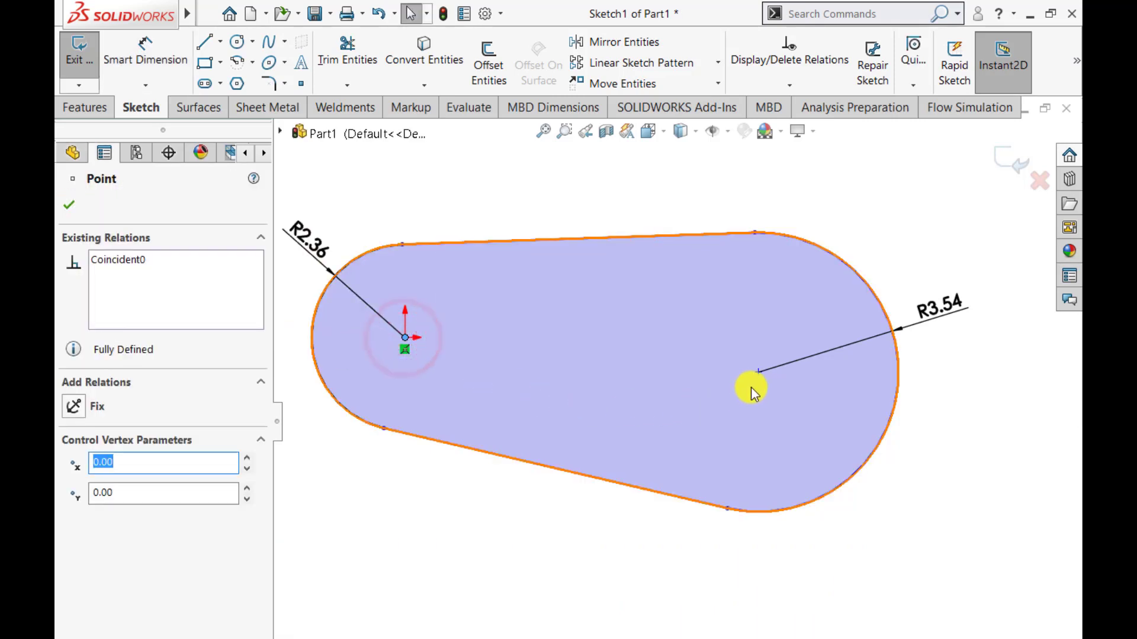
pyautogui.keyDown('ctrl'); pyautogui.click(759, 374); pyautogui.keyUp('ctrl')
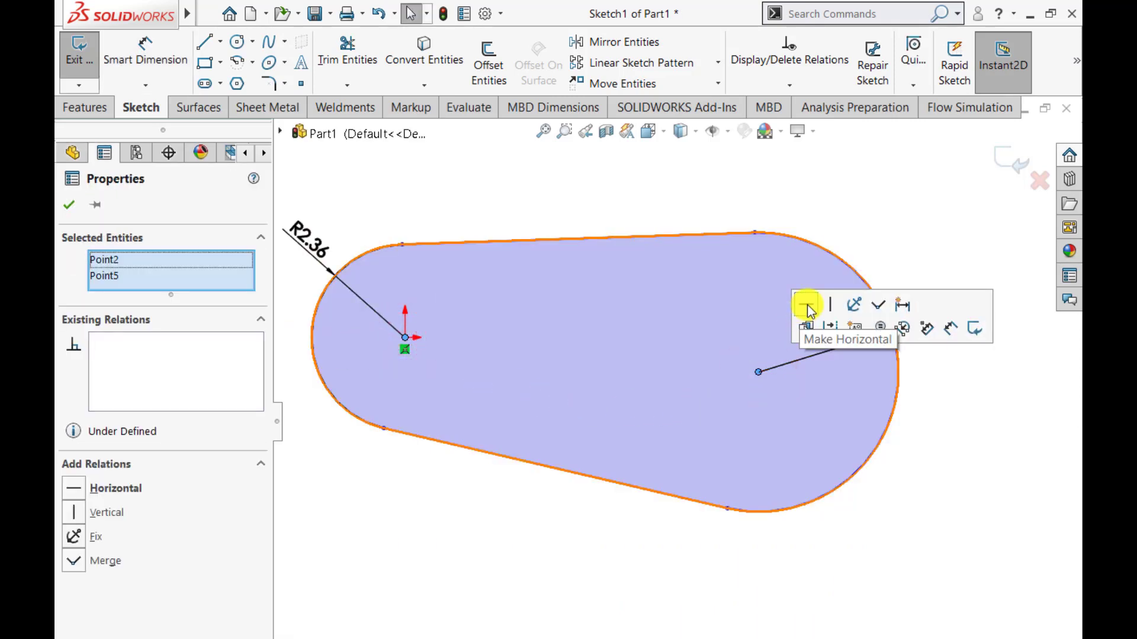
pyautogui.click(809, 307)
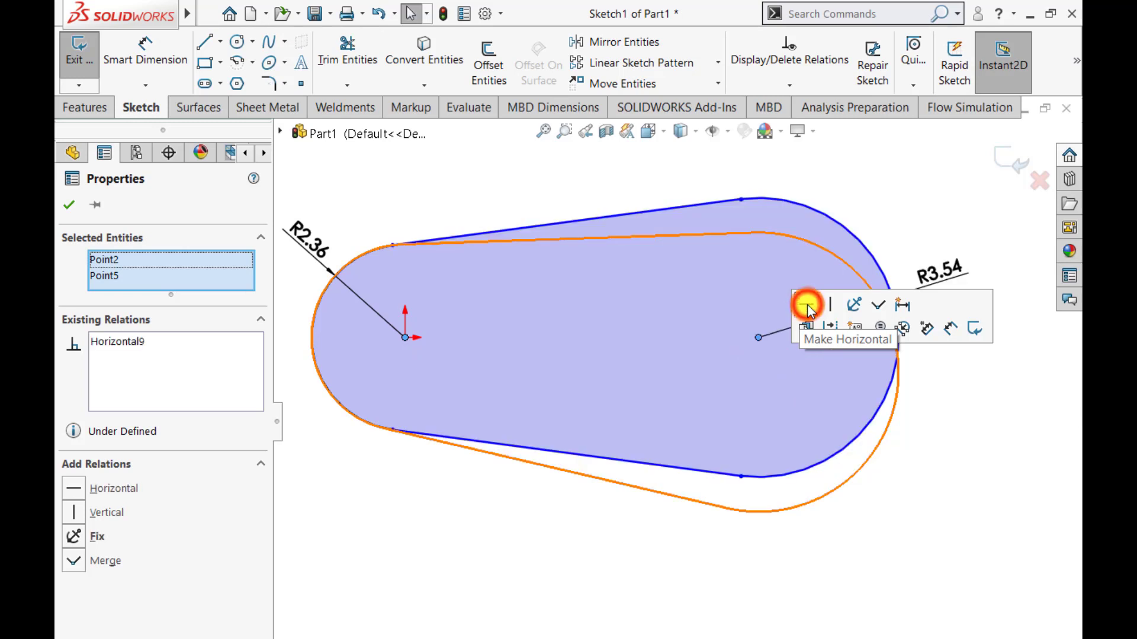
pyautogui.click(69, 205)
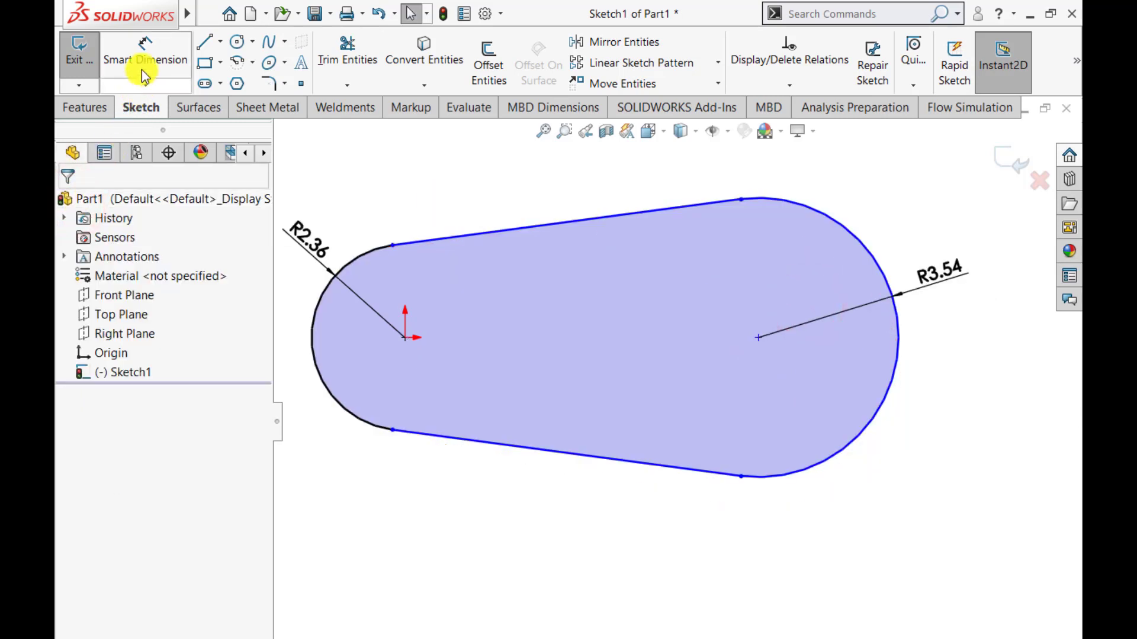
# Dimension the distance between the origin and the large end arc's centre as 4.72 in, and place the dimension above the profile
pyautogui.click(148, 50)
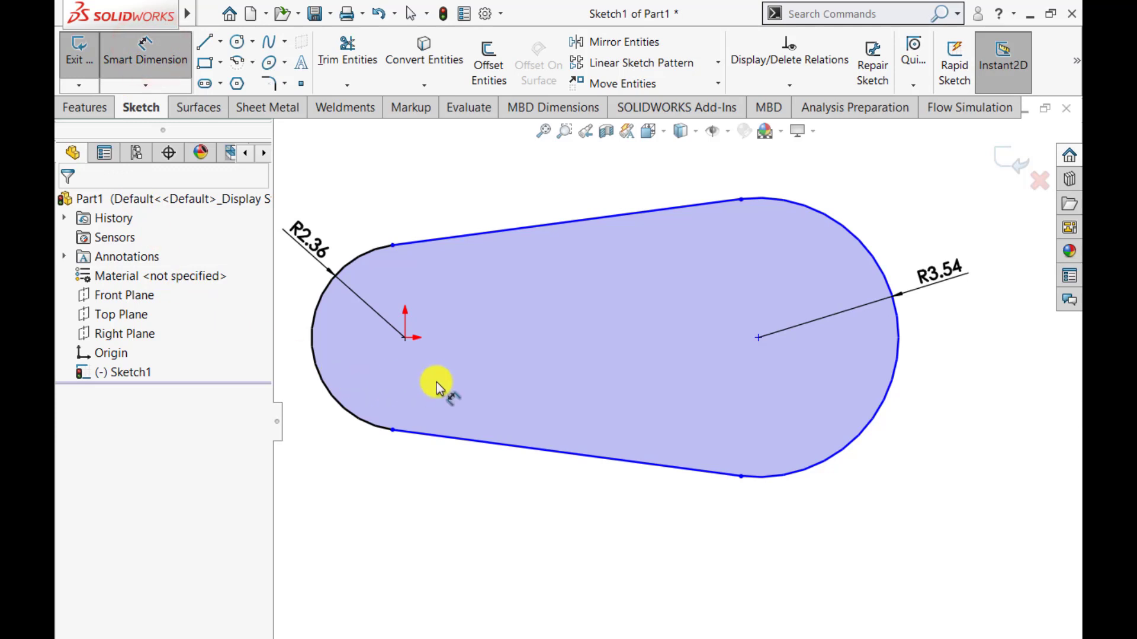
pyautogui.click(403, 341)
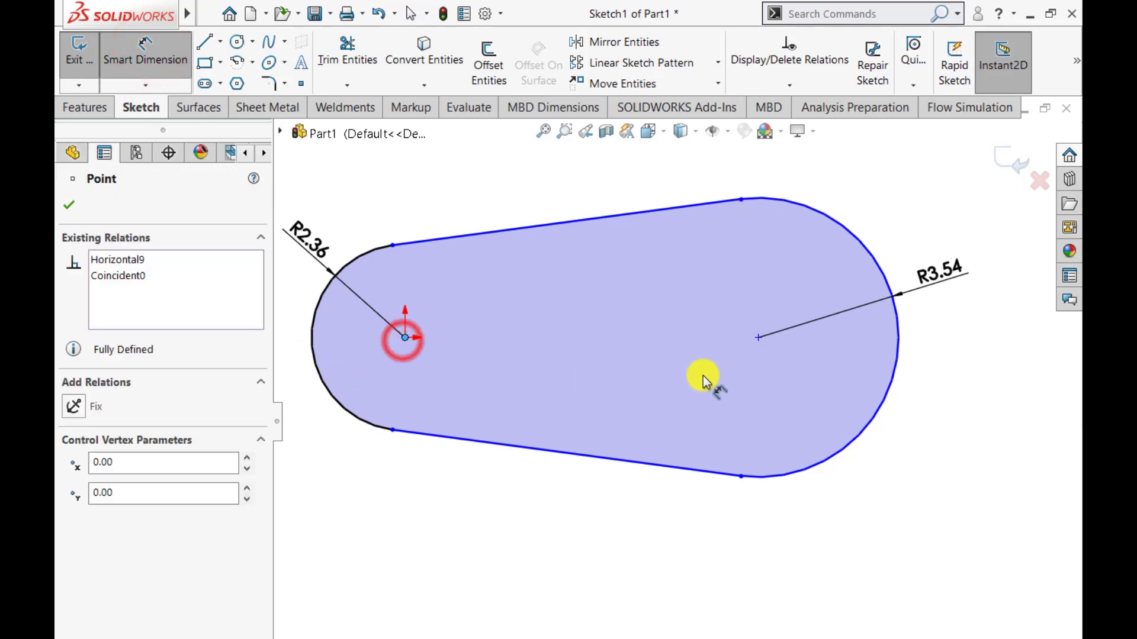
pyautogui.click(760, 337)
pyautogui.click(572, 524)
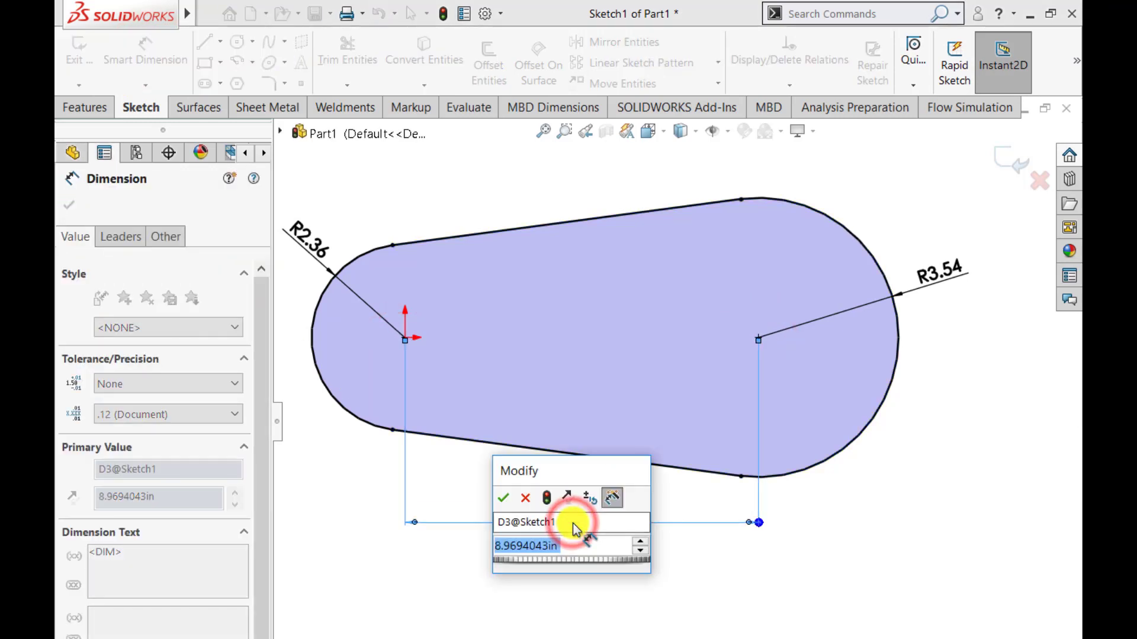
pyautogui.write('4.72')
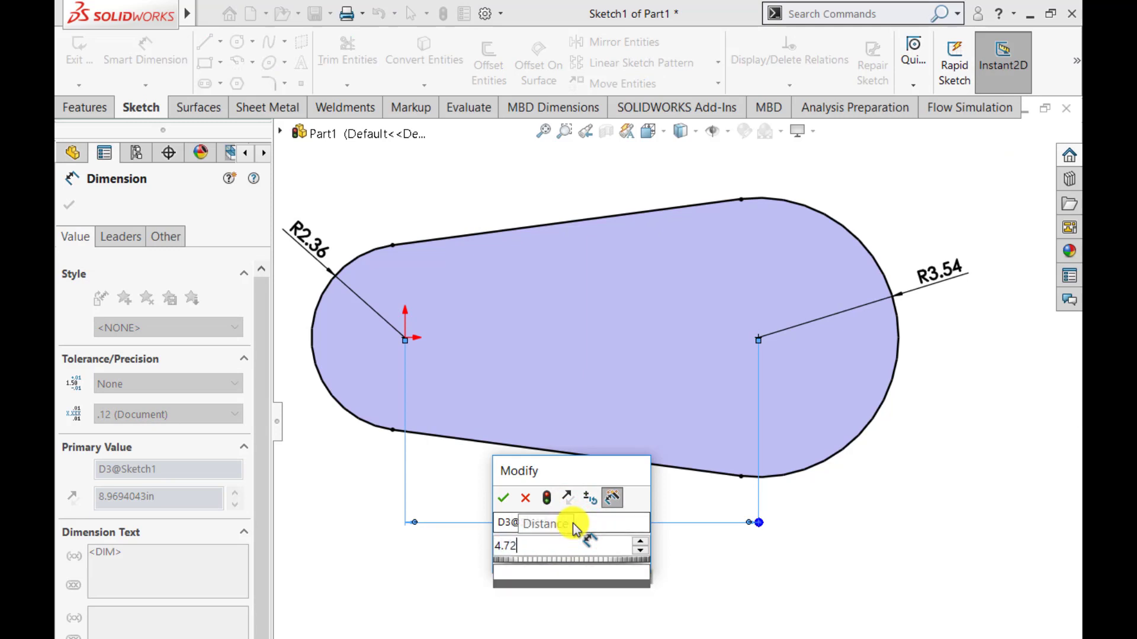
pyautogui.press('Return')
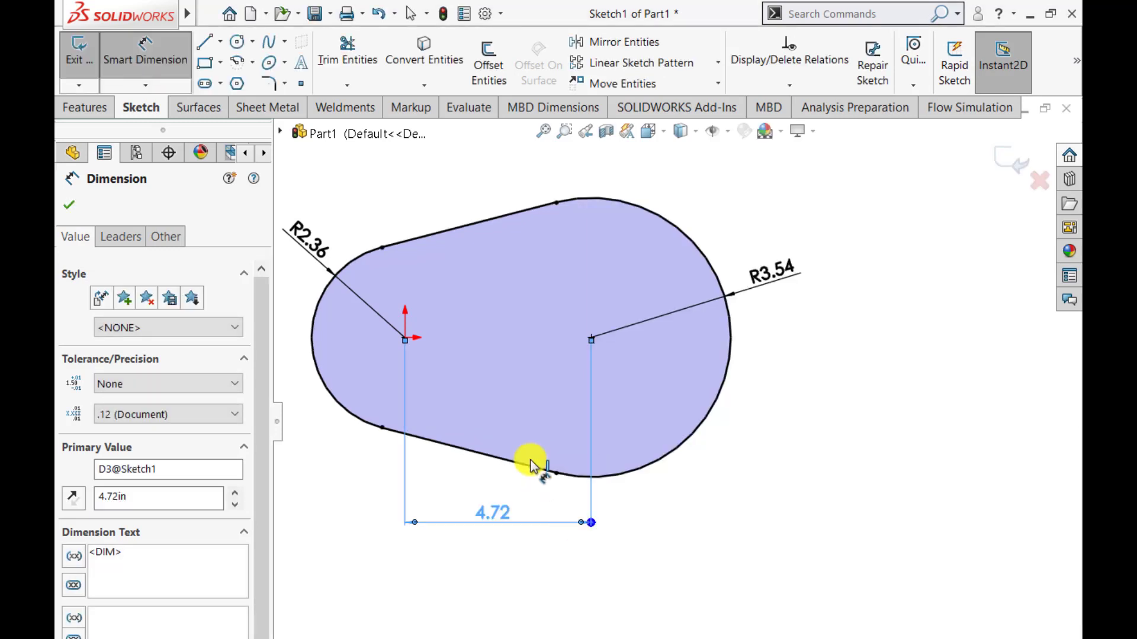
pyautogui.click(71, 202)
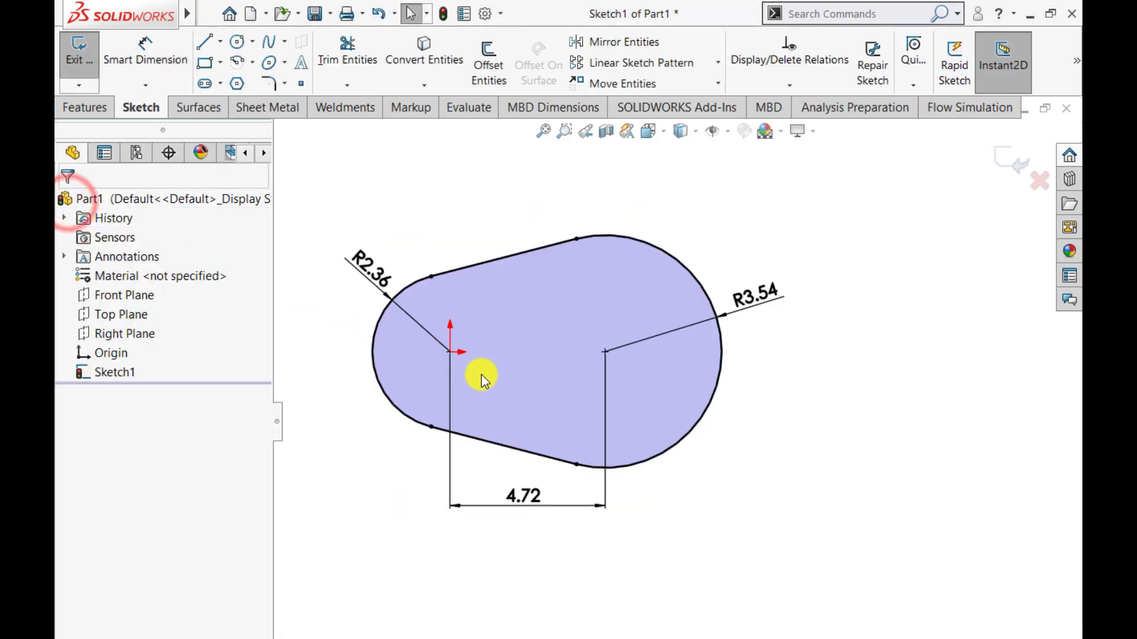
pyautogui.moveTo(536, 507); pyautogui.dragTo(540, 164)
pyautogui.click(332, 402)
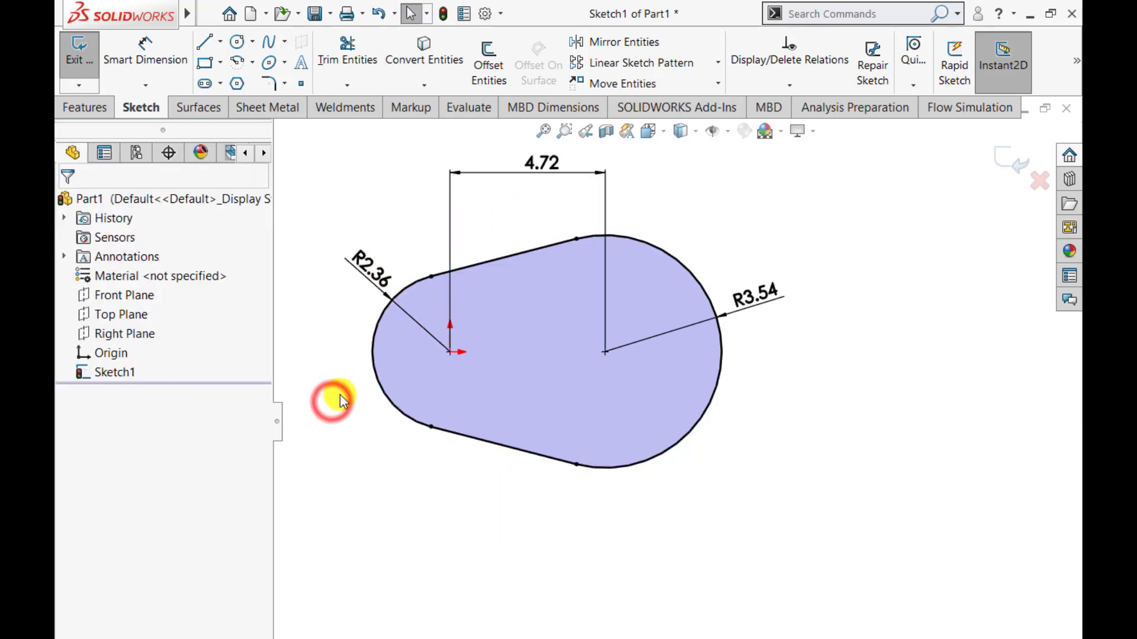
# Exit the sketch and extrude the tapered profile as a blind boss with a depth of 1.38 in
pyautogui.click(1002, 165)
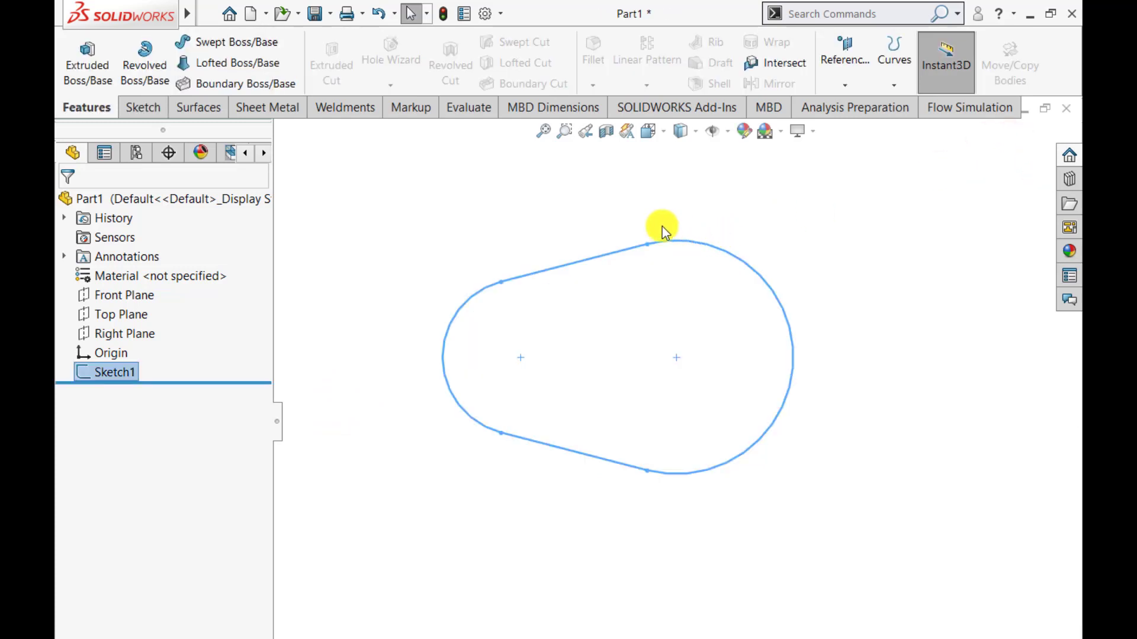
pyautogui.click(87, 57)
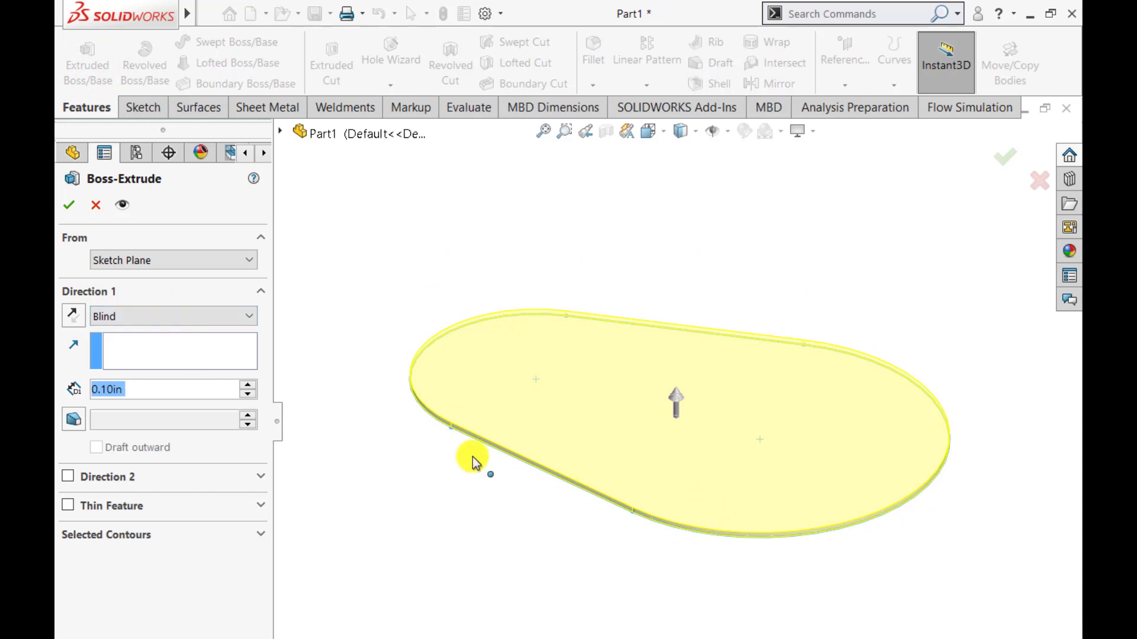
pyautogui.write('1.')
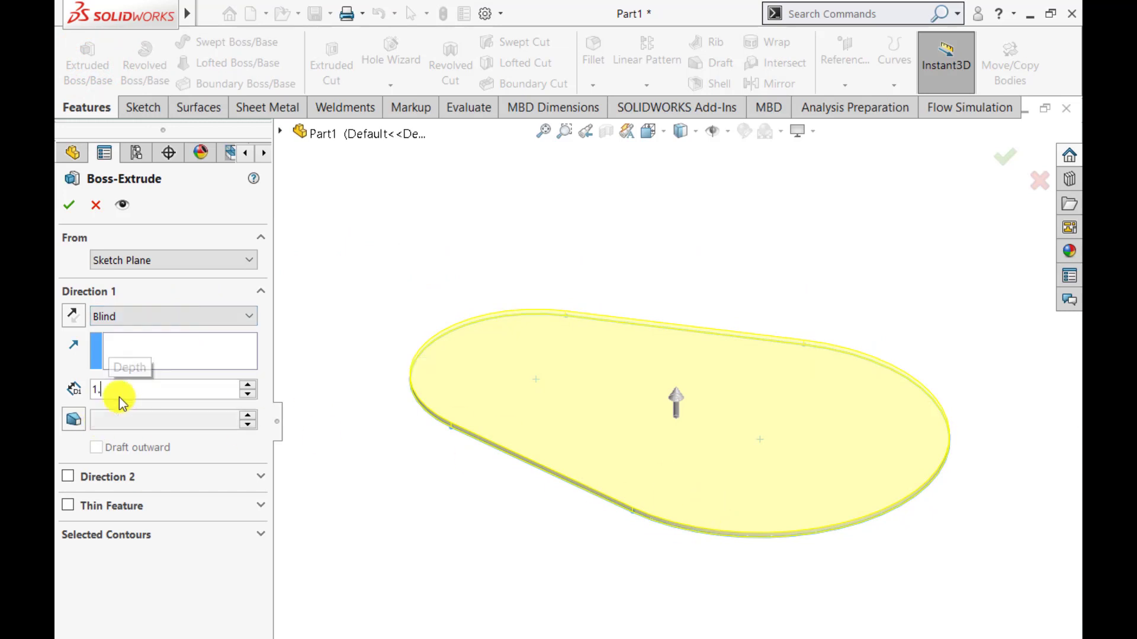
pyautogui.write('38')
pyautogui.press('Return')
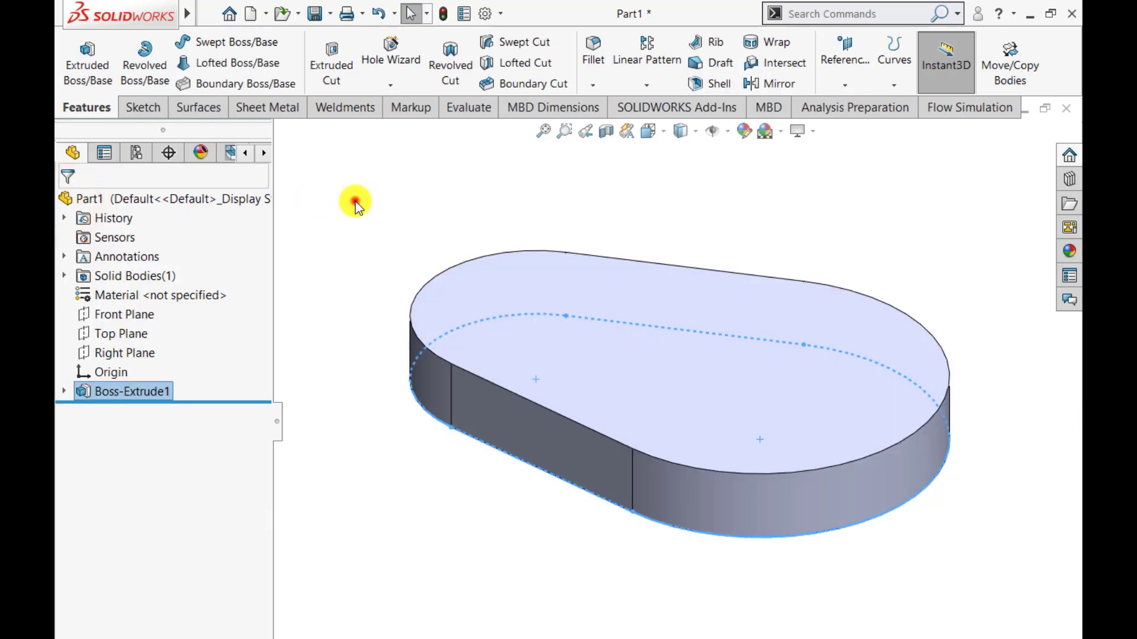
pyautogui.click(355, 201)
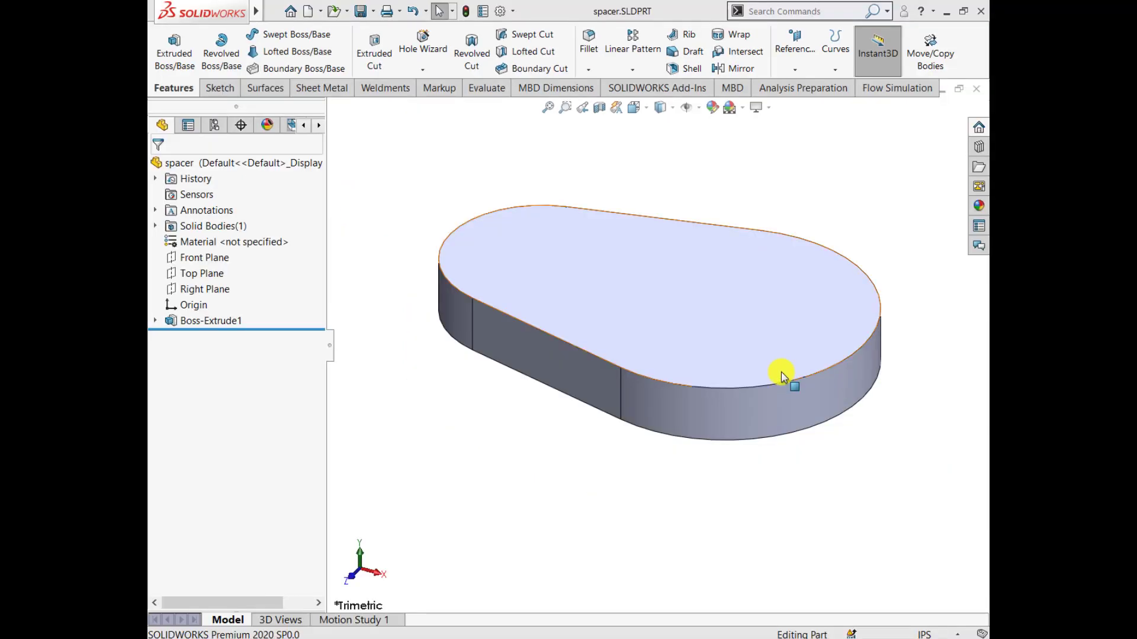
# Open a new sketch on the upper flat face of the extruded plate
pyautogui.click(750, 355)
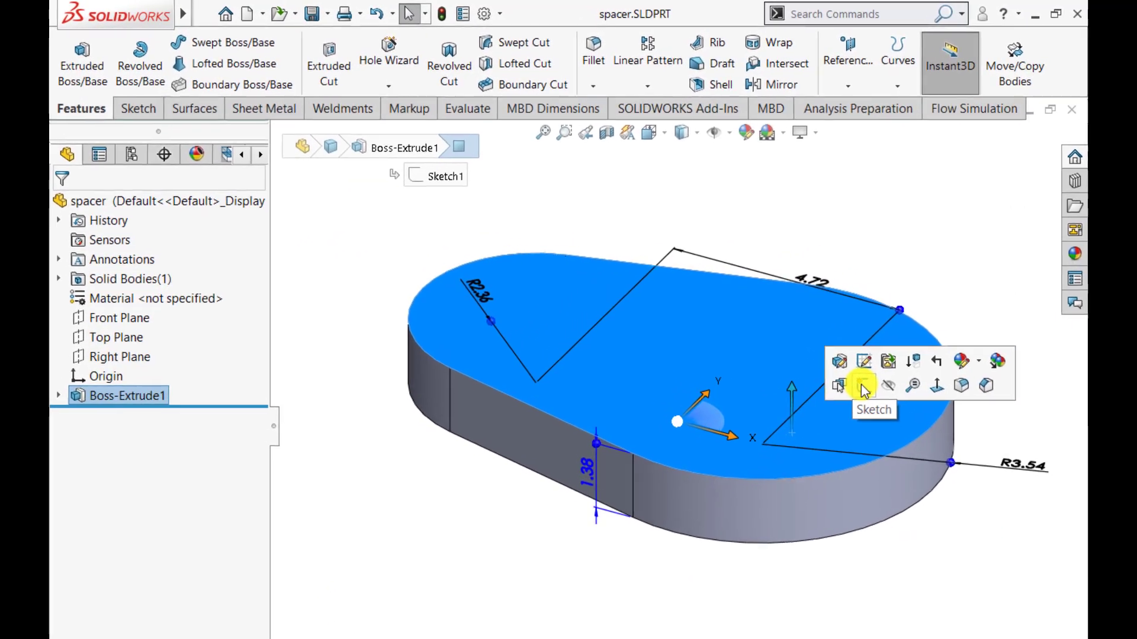
pyautogui.click(807, 313)
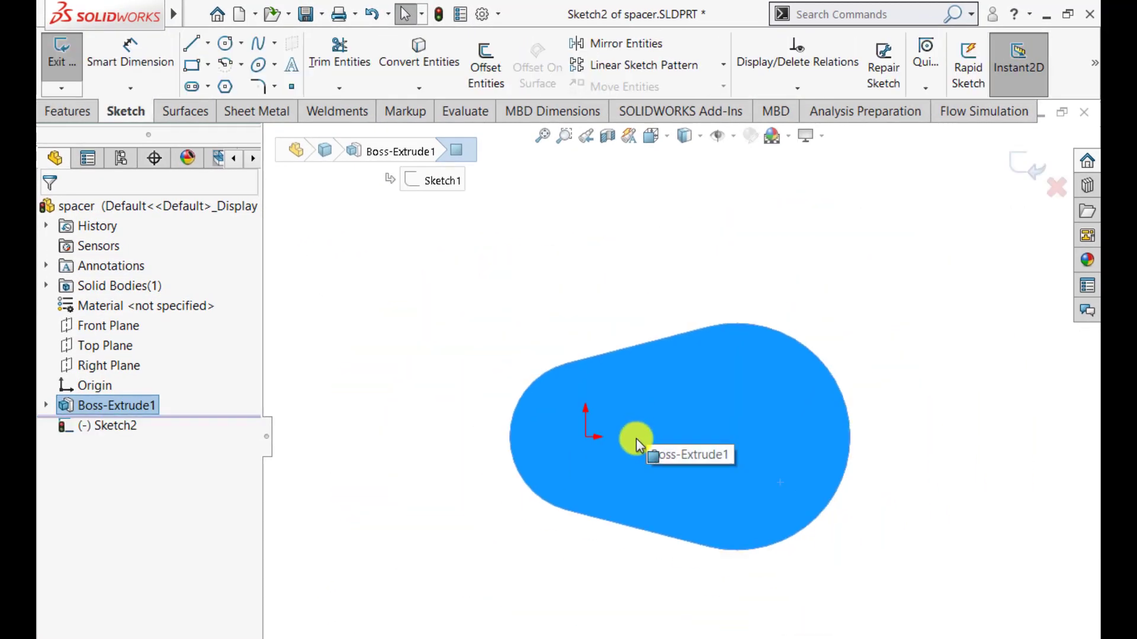
pyautogui.click(634, 592)
pyautogui.scroll(-4, 748, 495)
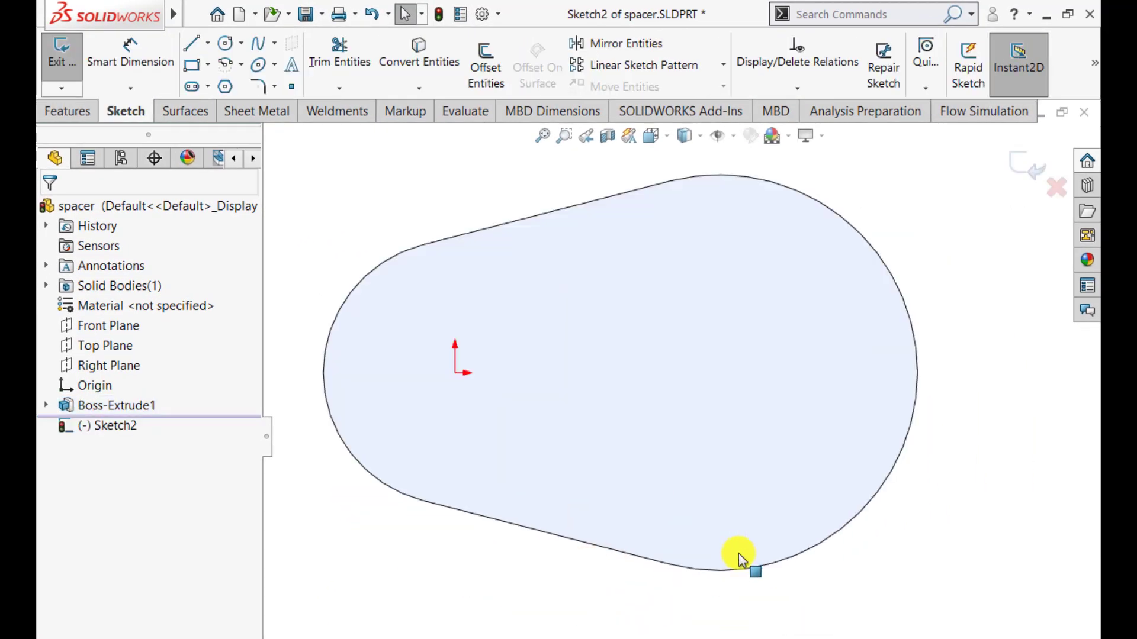
# Sketch a circle about 1.56 in in diameter at the large end's centre and one about 1.15 in between the origin and the small end's edge
pyautogui.click(225, 43)
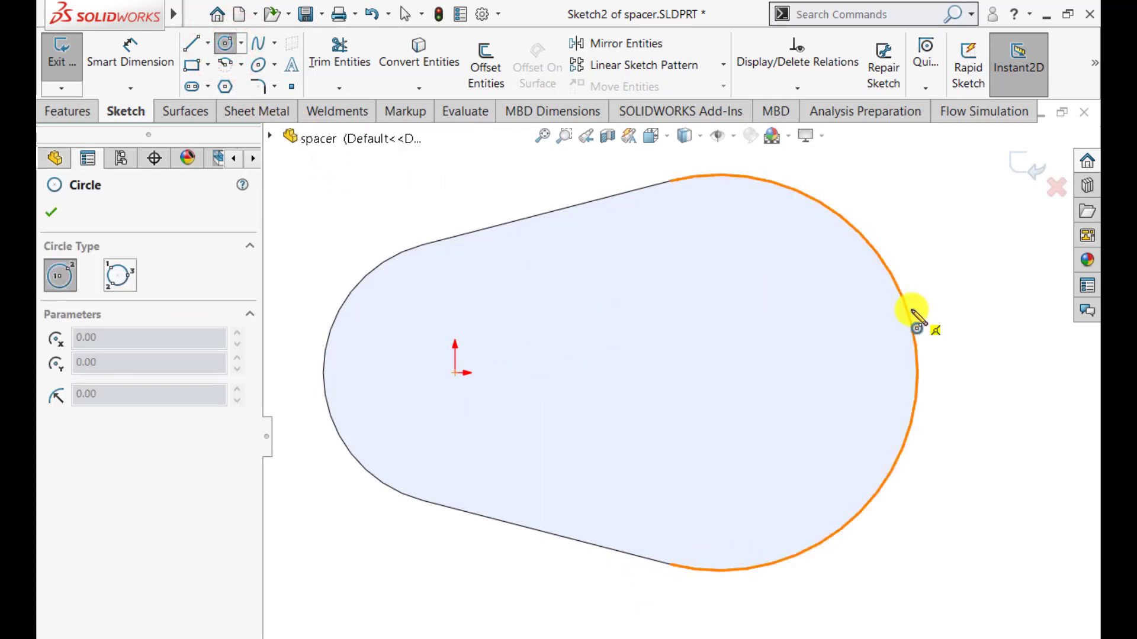
pyautogui.click(720, 373)
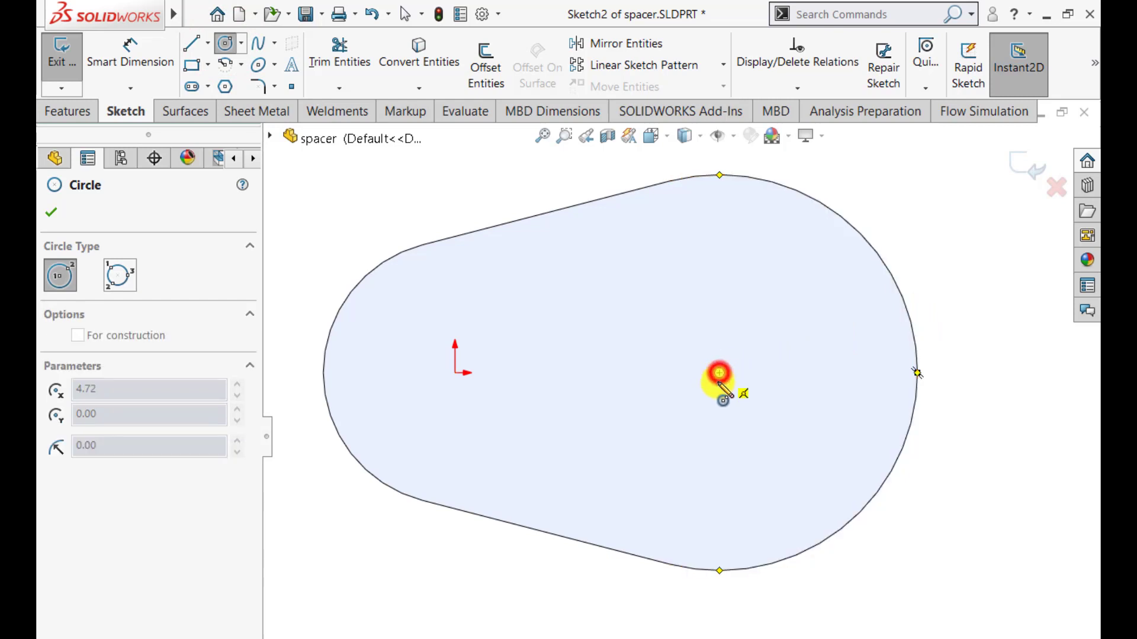
pyautogui.click(704, 414)
pyautogui.click(384, 373)
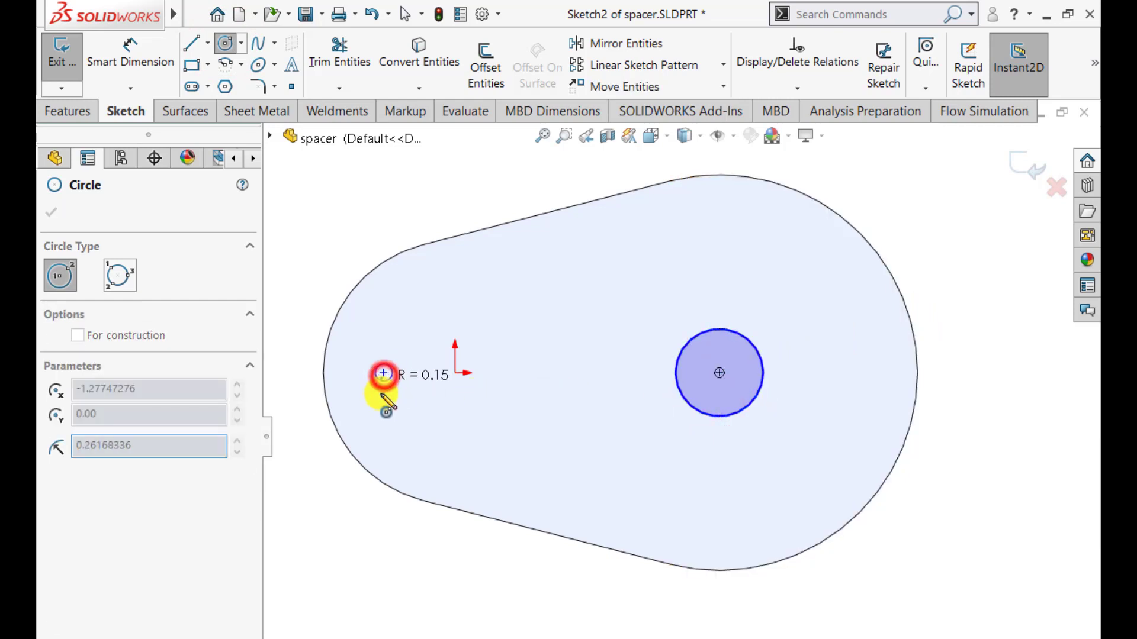
pyautogui.click(382, 407)
pyautogui.press('Escape')
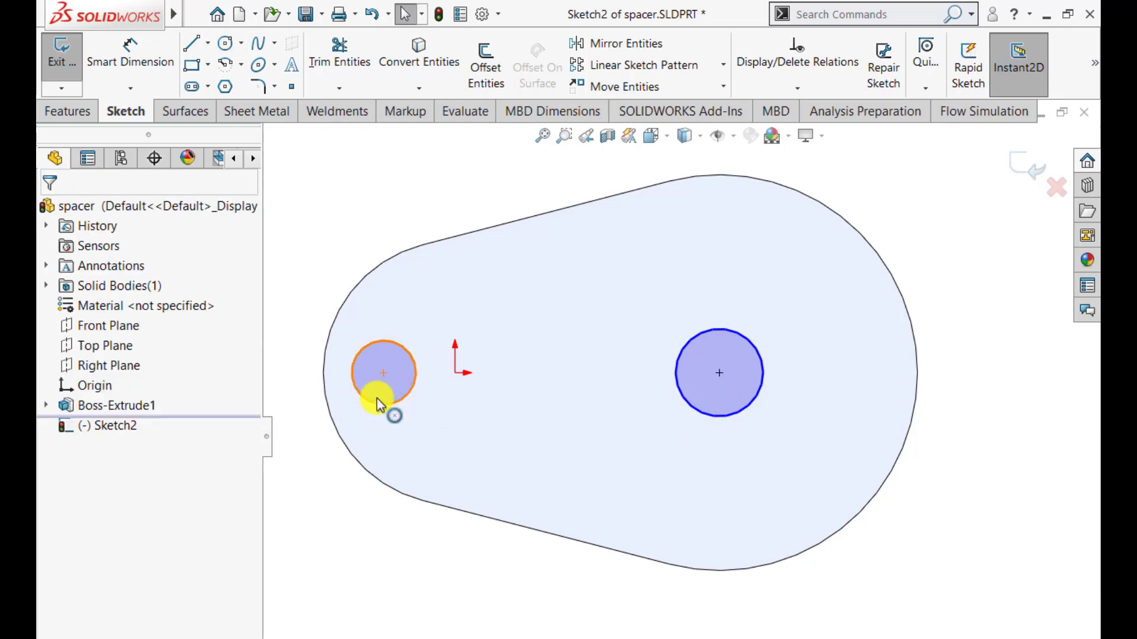
# Add a horizontal relation between the centre points of both circles and the origin
pyautogui.click(383, 375)
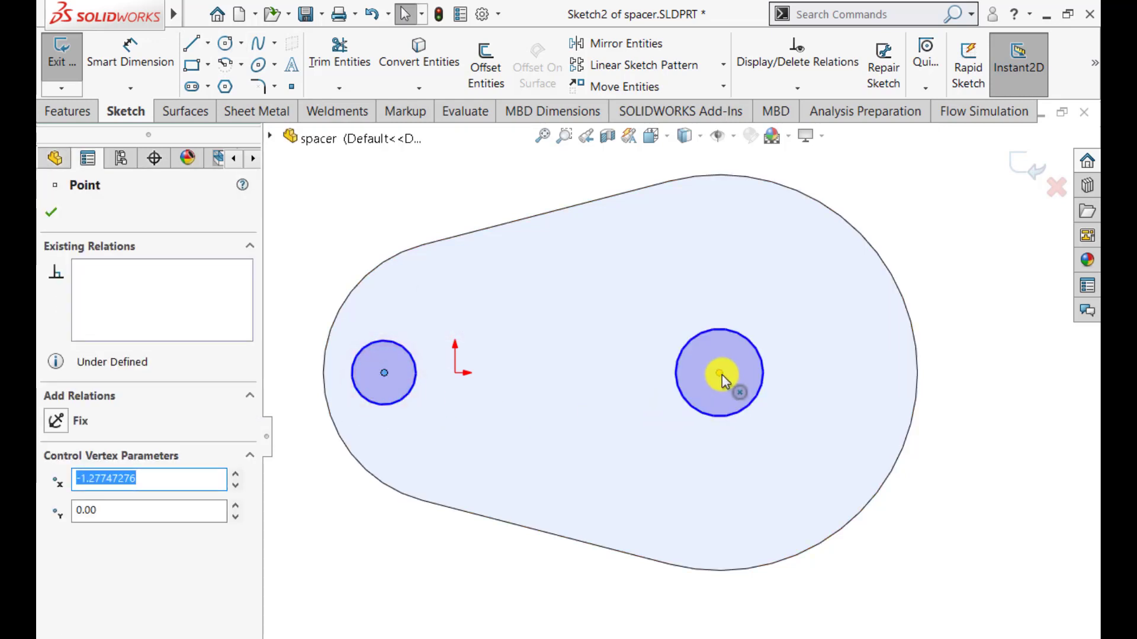
pyautogui.keyDown('ctrl'); pyautogui.click(720, 374); pyautogui.keyUp('ctrl')
pyautogui.keyDown('ctrl'); pyautogui.click(455, 373); pyautogui.keyUp('ctrl')
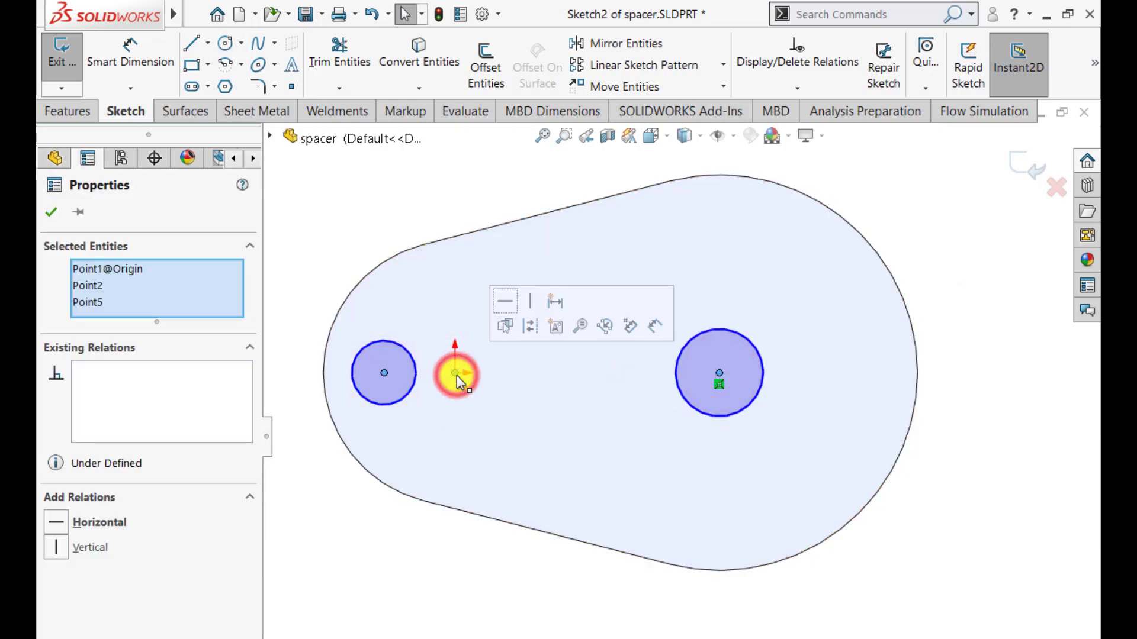
pyautogui.click(509, 300)
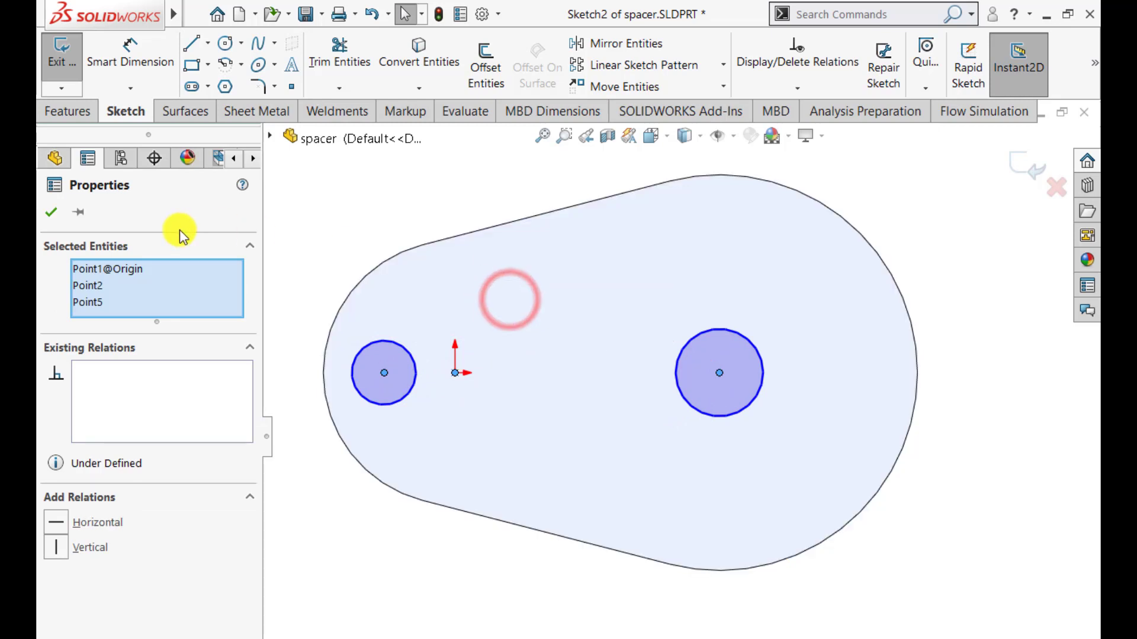
pyautogui.click(51, 211)
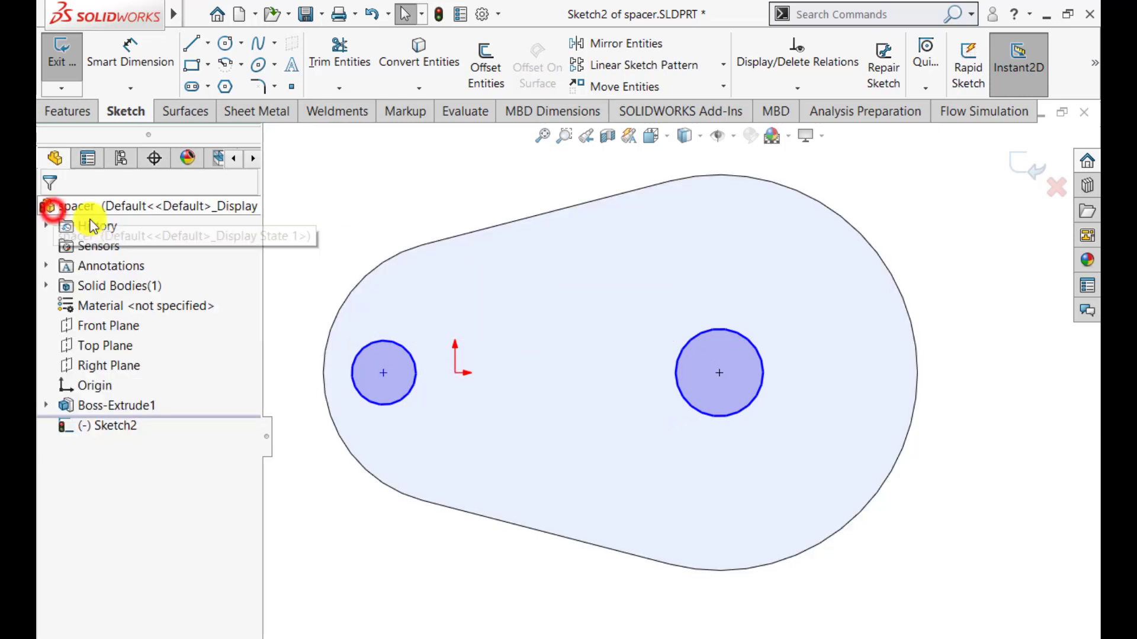
# Make the larger circle concentric with the plate's large rounded end edge
pyautogui.click(855, 230)
pyautogui.keyDown('ctrl'); pyautogui.click(738, 338); pyautogui.keyUp('ctrl')
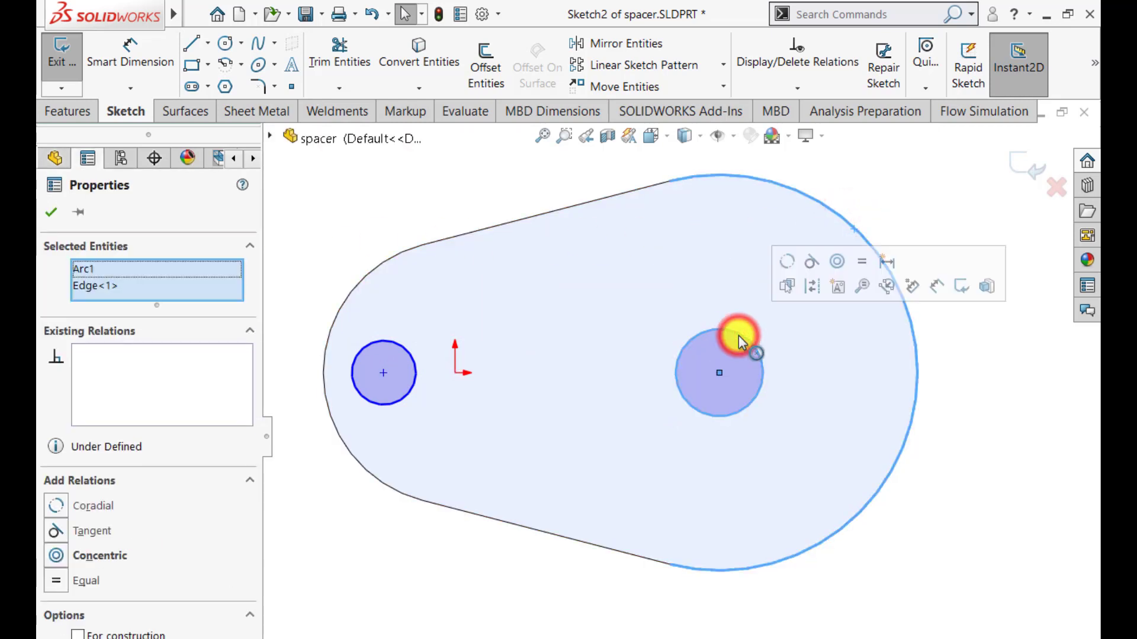
pyautogui.click(838, 263)
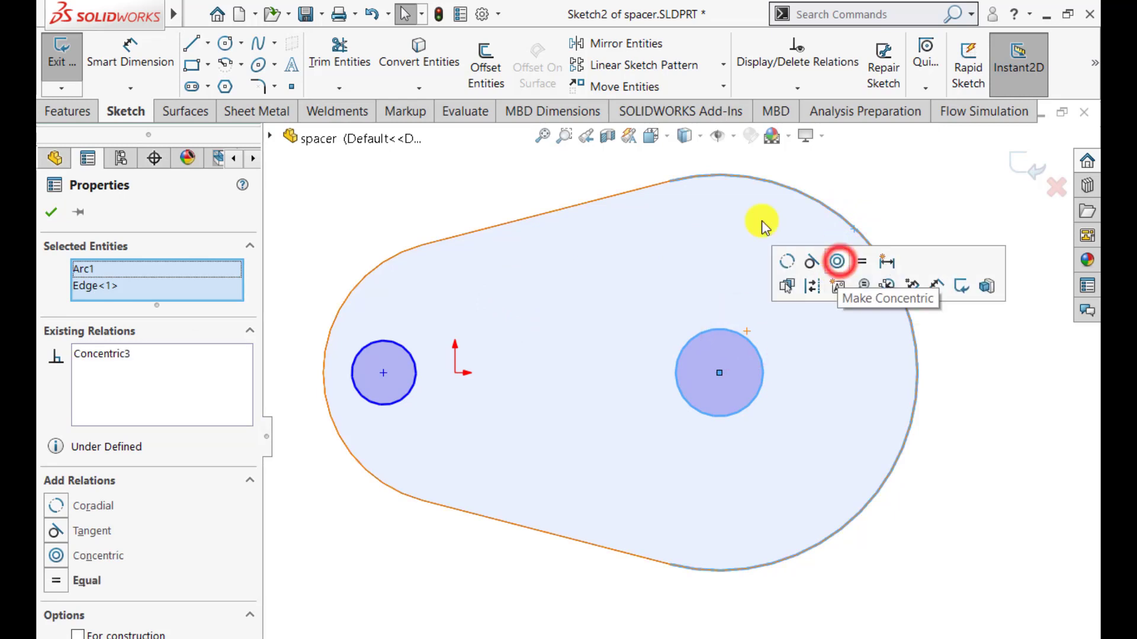
pyautogui.click(51, 212)
pyautogui.click(348, 208)
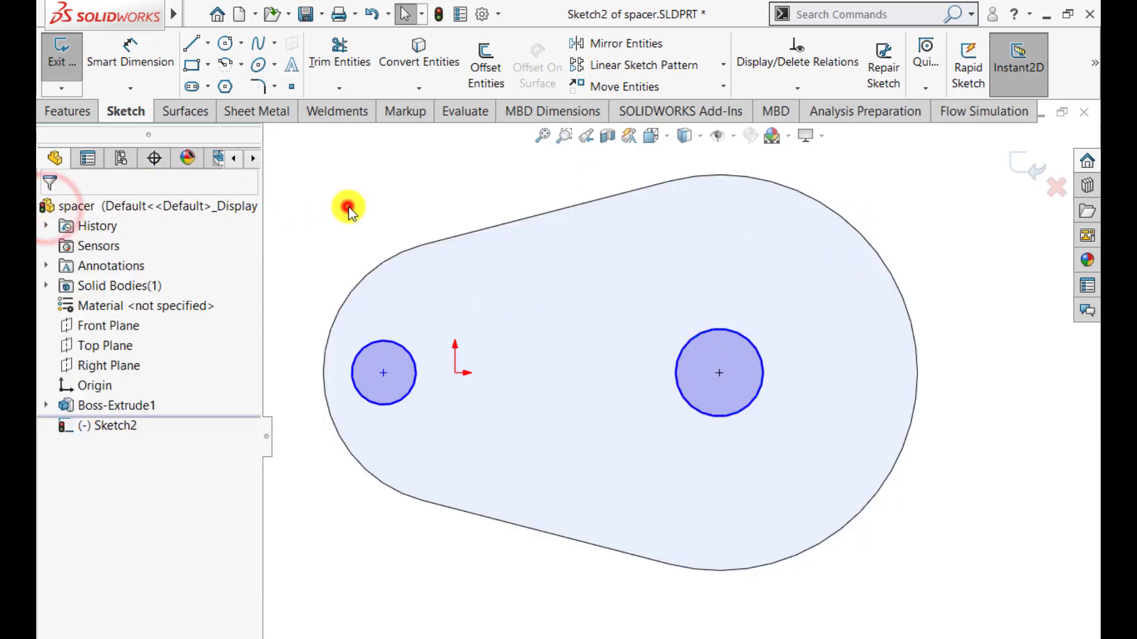
# Dimension the larger circle with a diameter of 1.97 in
pyautogui.click(130, 51)
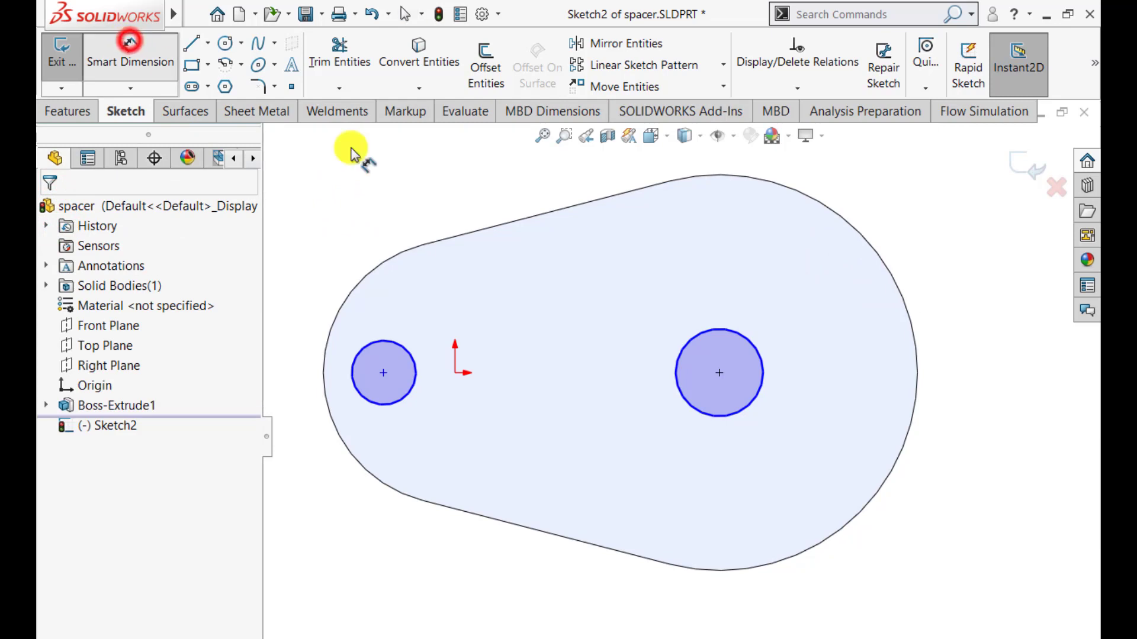
pyautogui.click(749, 350)
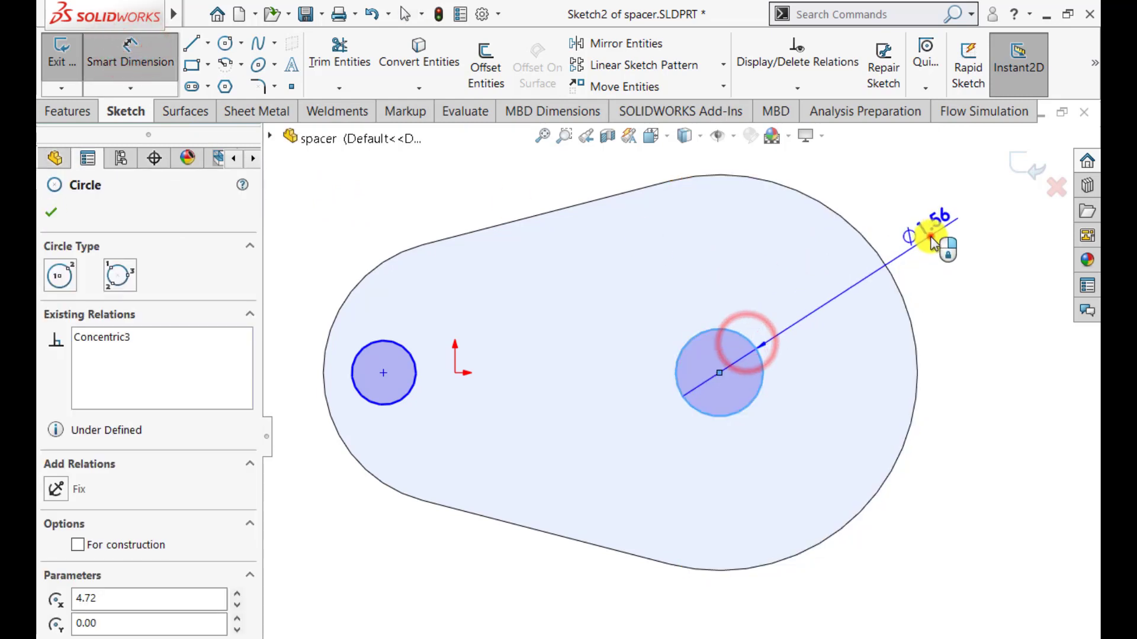
pyautogui.click(932, 237)
pyautogui.write('1.97')
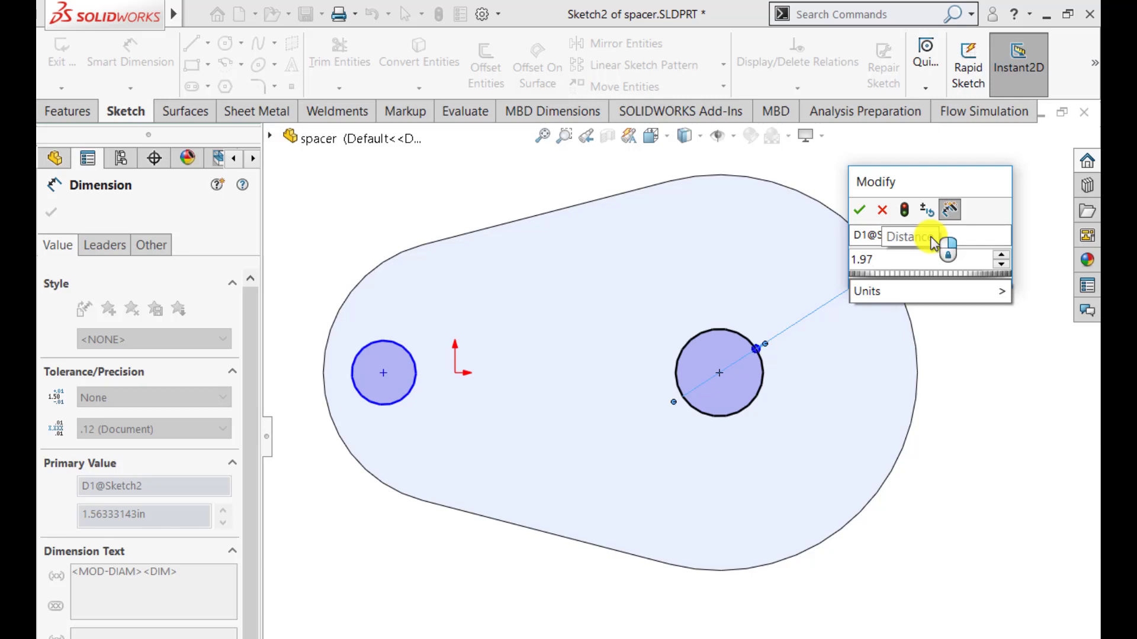
pyautogui.press('Return')
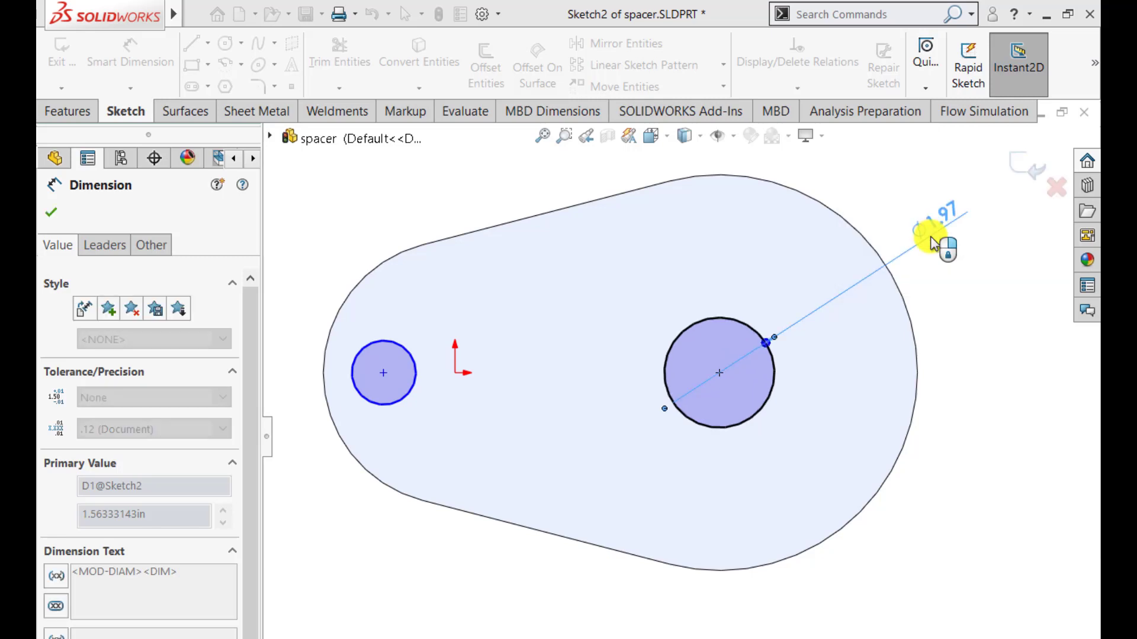
# Dimension the smaller circle near the small end with a diameter of 0.79 in
pyautogui.click(383, 345)
pyautogui.click(319, 263)
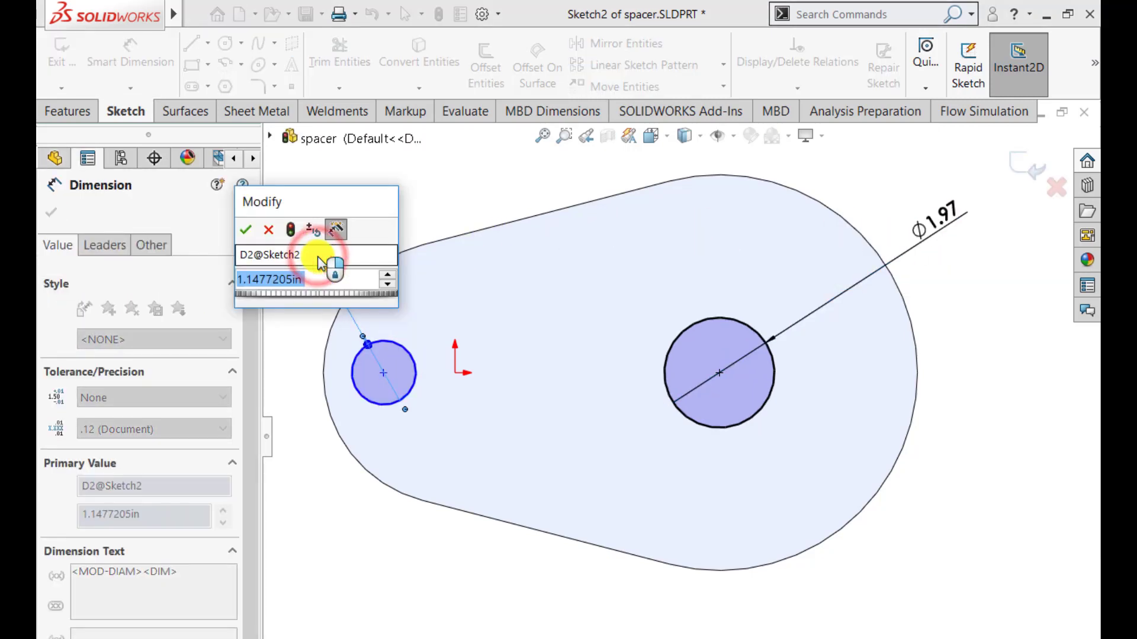
pyautogui.write('0.79')
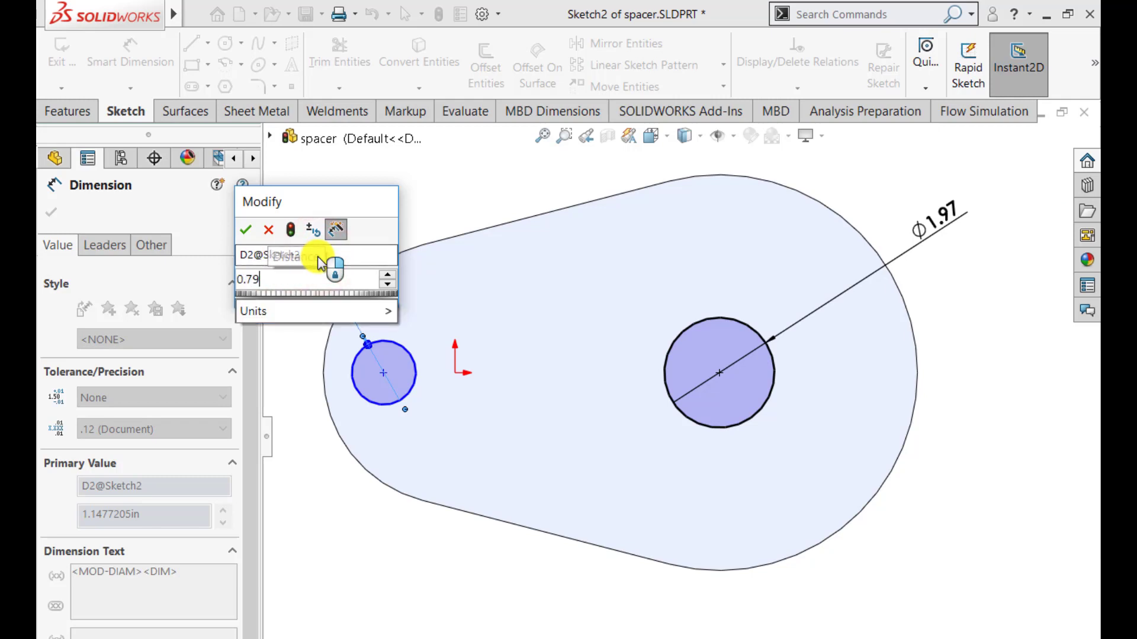
pyautogui.press('Return')
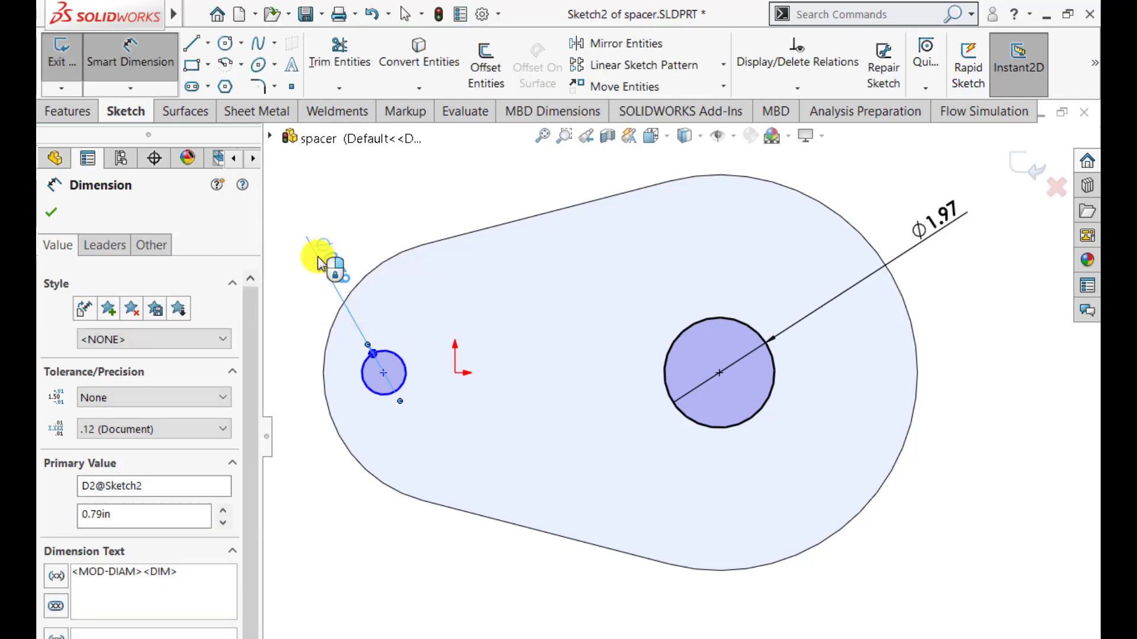
pyautogui.click(49, 213)
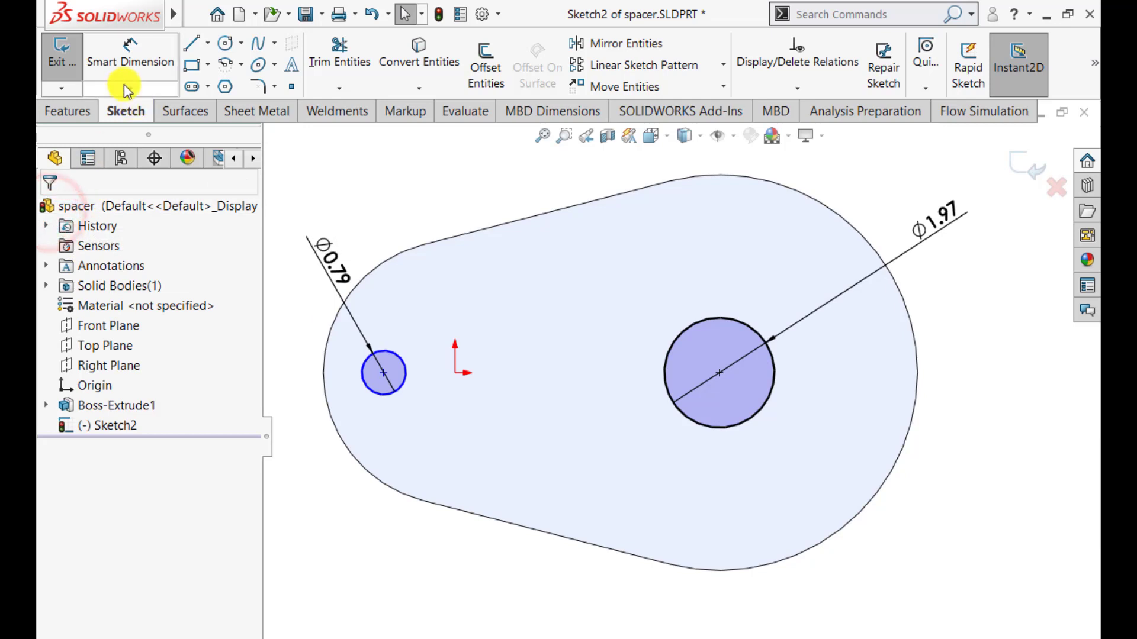
# Dimension the horizontal distance between the centres of the two circles as 5.91 in
pyautogui.click(129, 50)
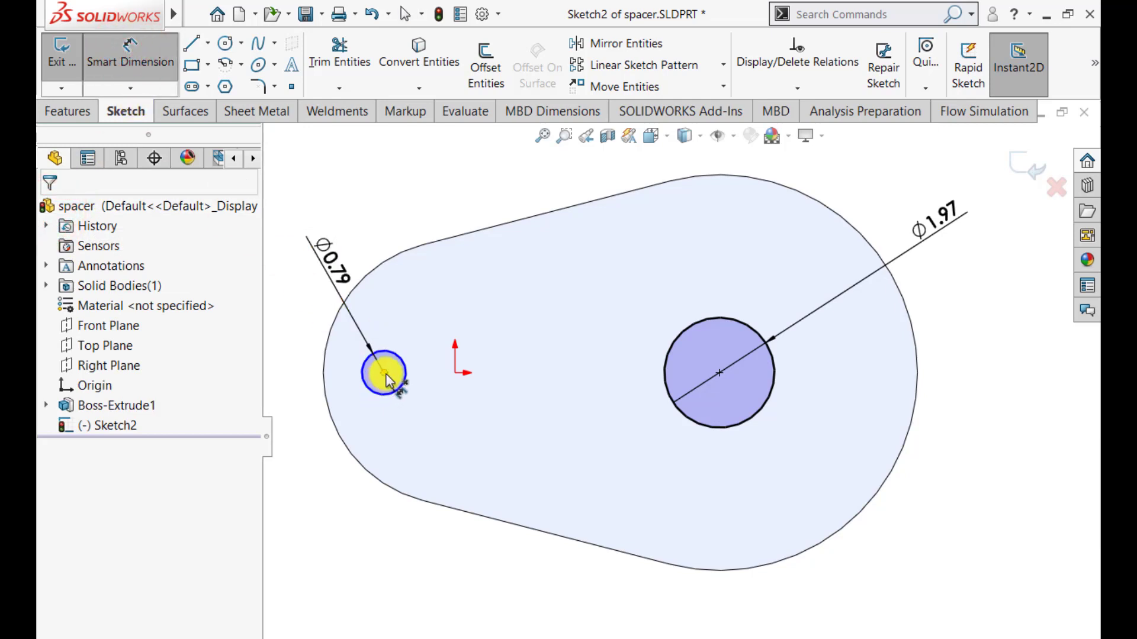
pyautogui.click(384, 373)
pyautogui.click(717, 376)
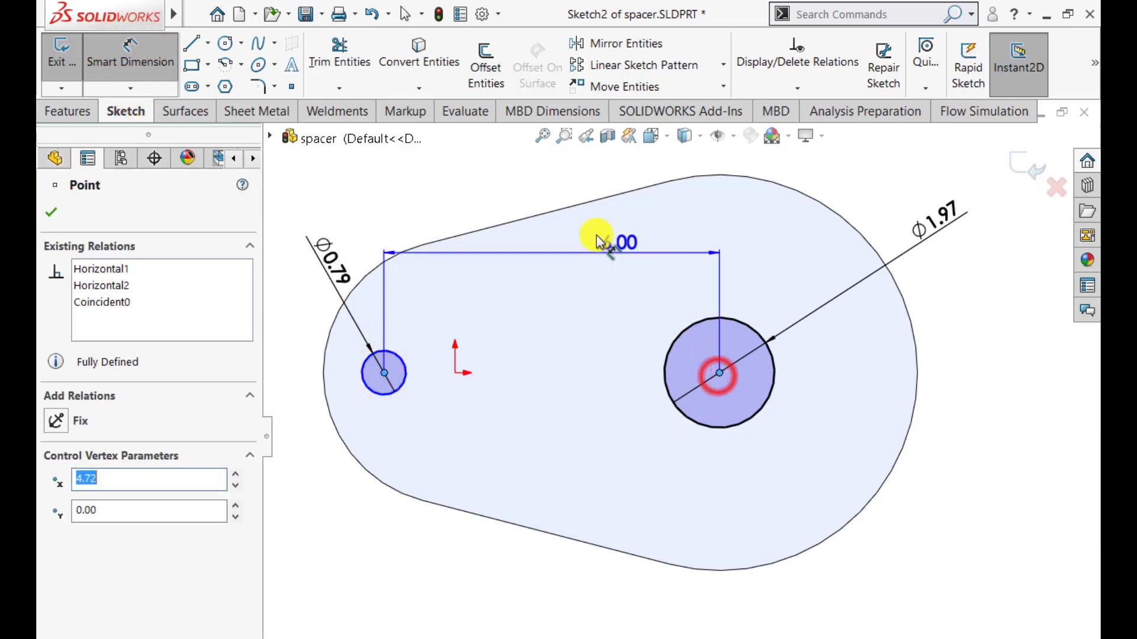
pyautogui.click(520, 186)
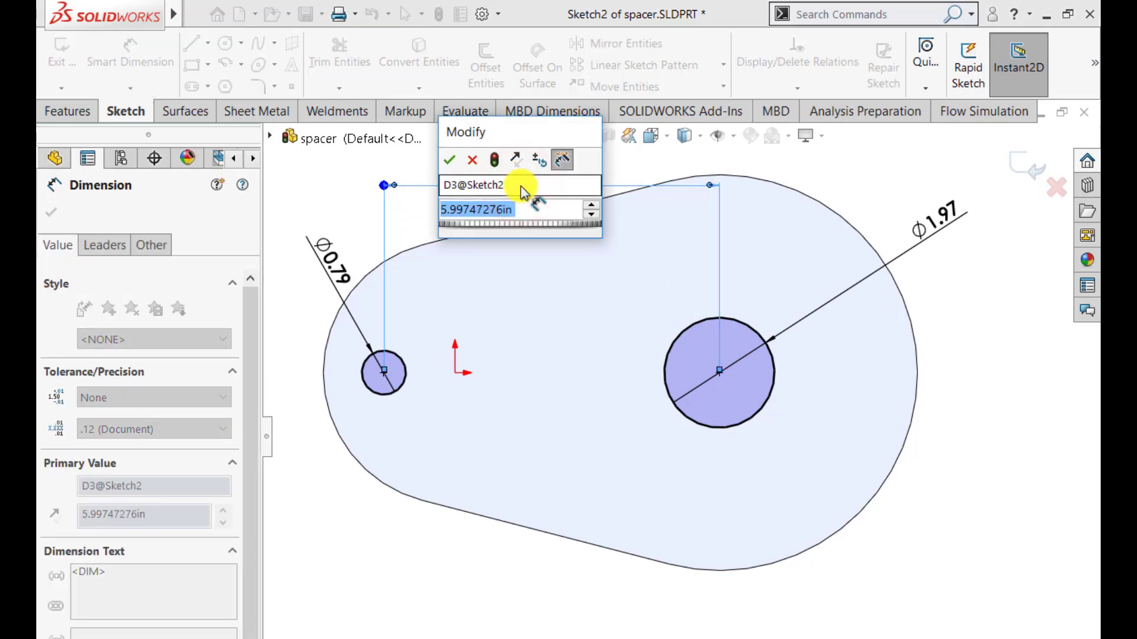
pyautogui.write('5.9')
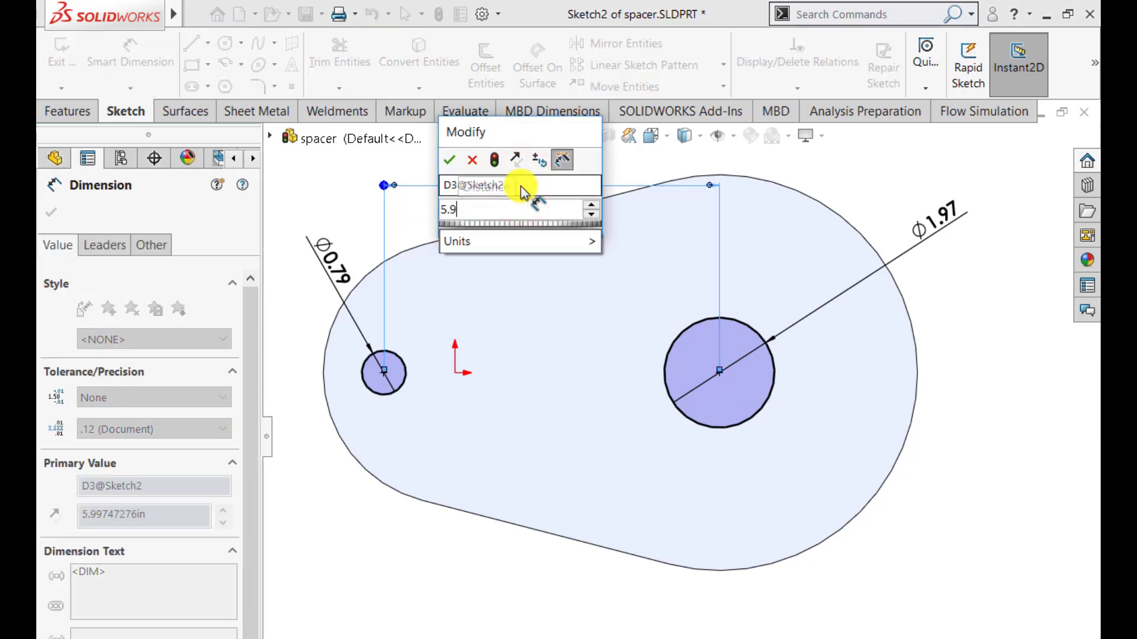
pyautogui.write('1')
pyautogui.press('Return')
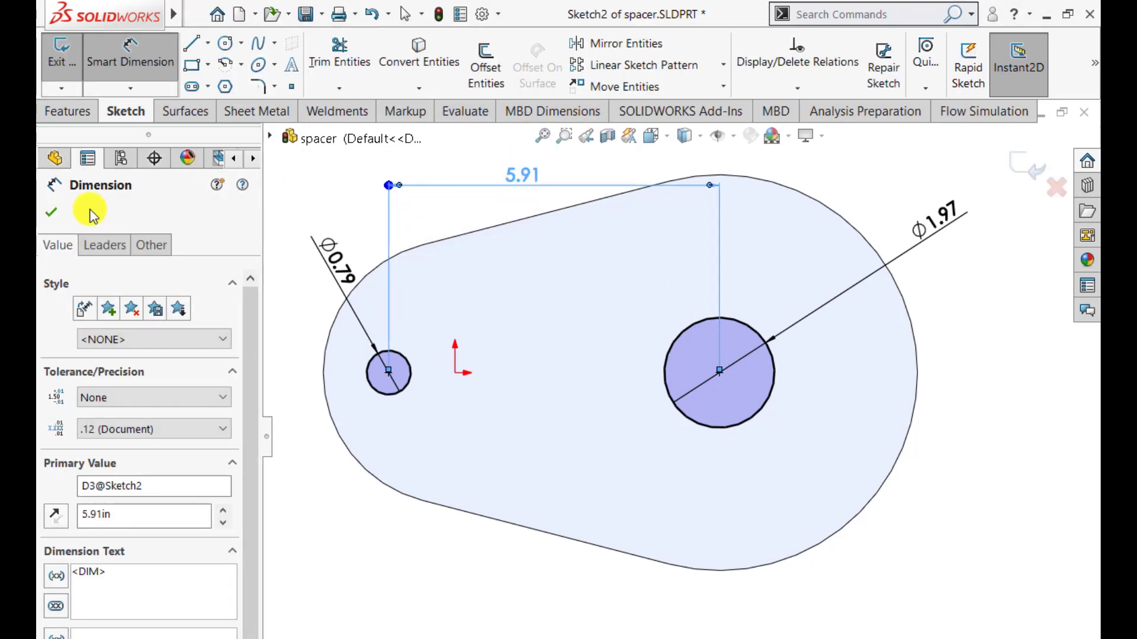
pyautogui.click(53, 213)
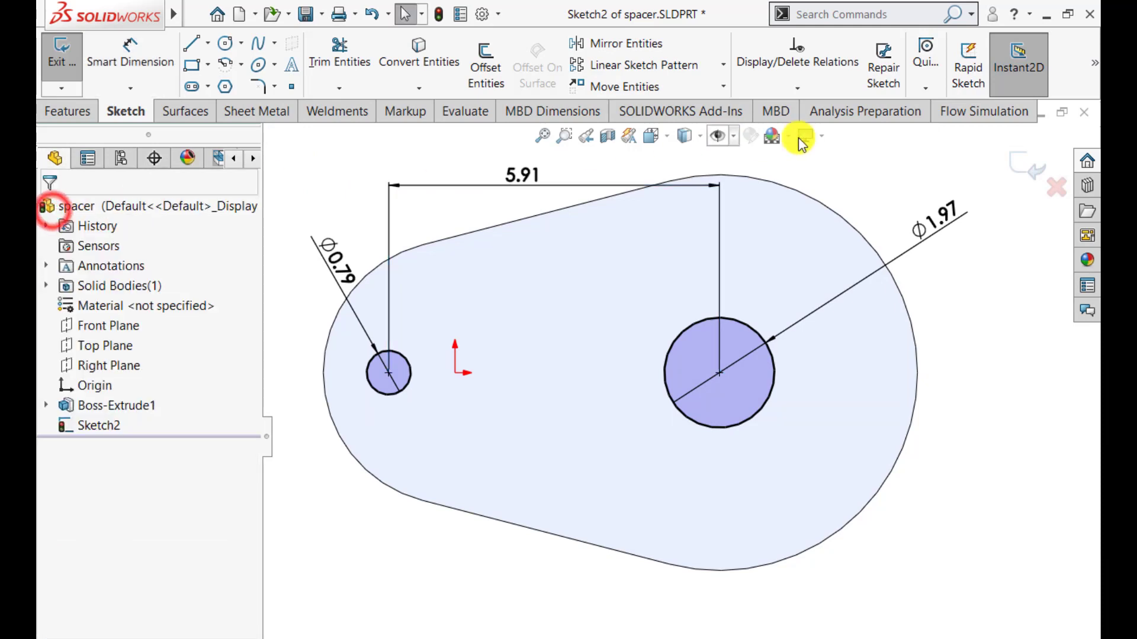
# Finish the circle sketch and extrude-cut both circles through the full thickness of the plate
pyautogui.click(1025, 158)
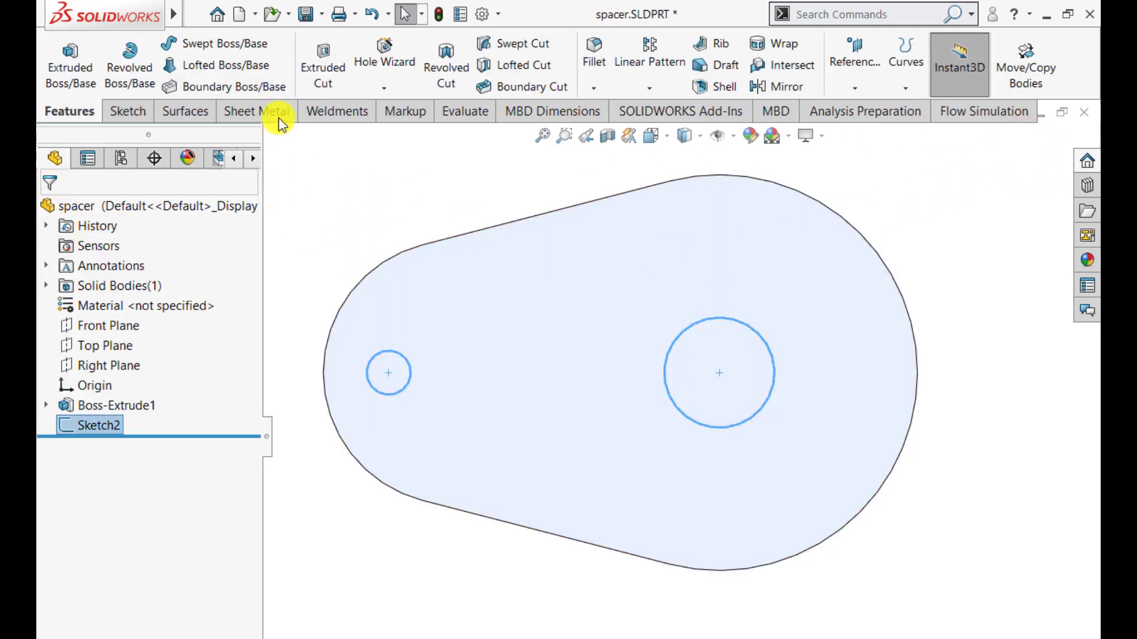
pyautogui.click(319, 74)
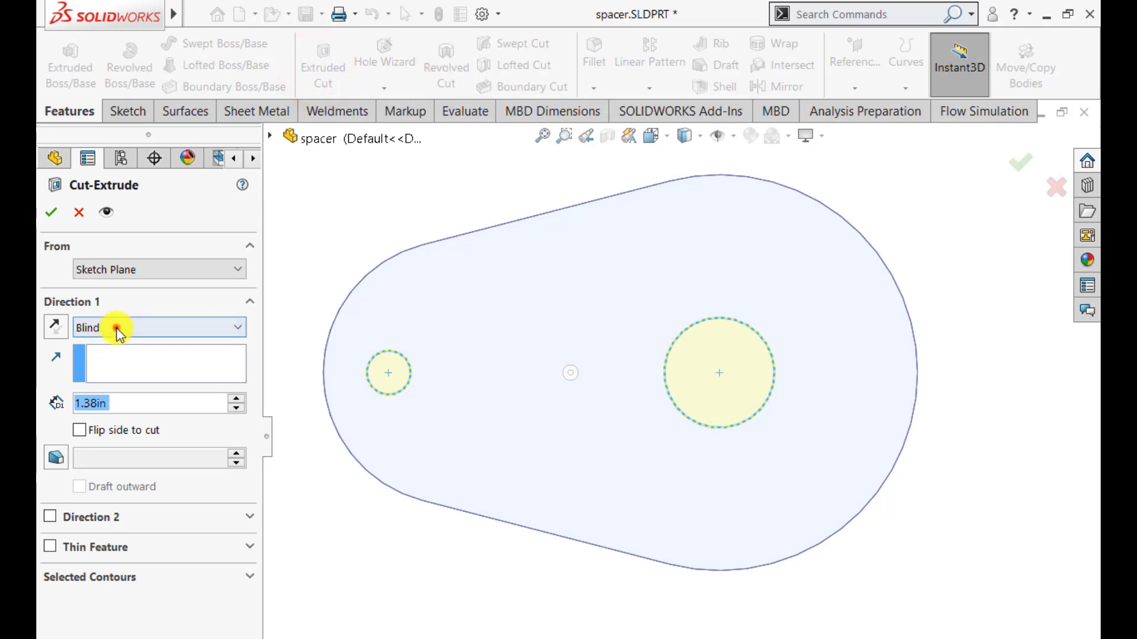
pyautogui.click(115, 328)
pyautogui.click(107, 360)
pyautogui.moveTo(385, 495); pyautogui.dragTo(333, 399, button='middle')
pyautogui.click(51, 217)
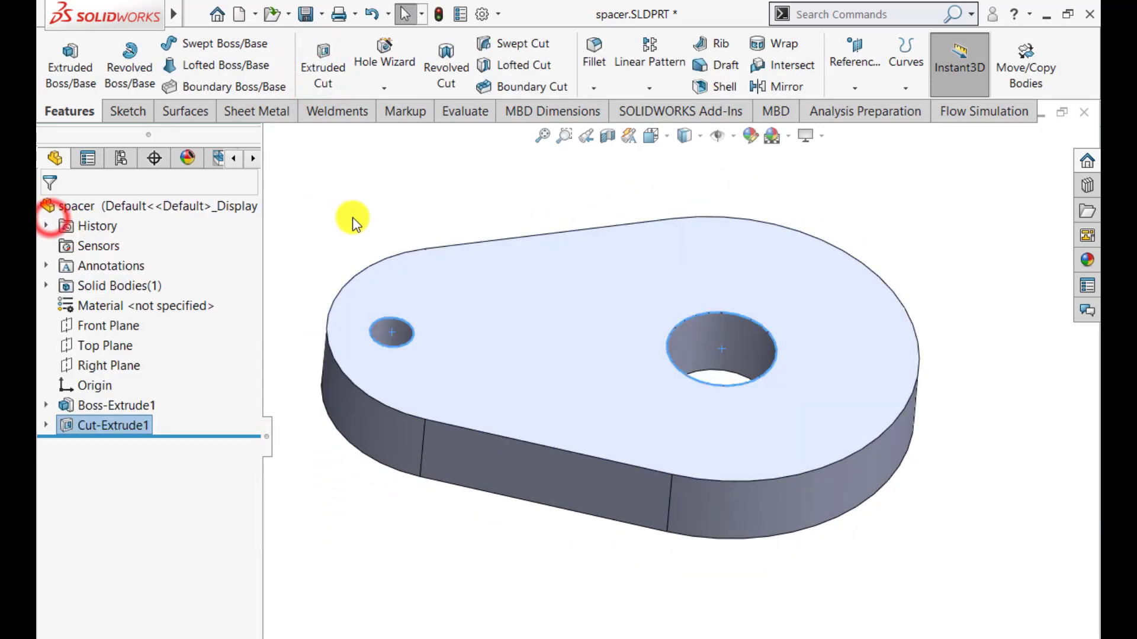
# Start a new sketch on the plate's upper face, viewed straight on
pyautogui.moveTo(368, 222)
pyautogui.mouseDown(button='middle')
pyautogui.moveTo(376, 258)
pyautogui.moveTo(377, 236)
pyautogui.mouseUp(button='middle')
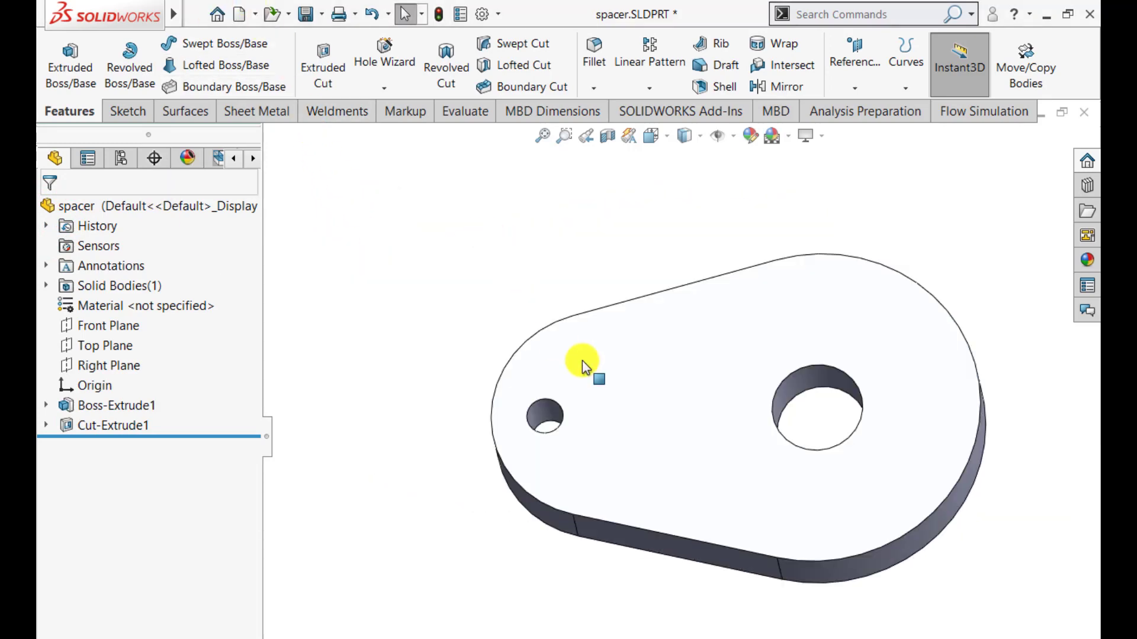
pyautogui.click(664, 389)
pyautogui.click(738, 345)
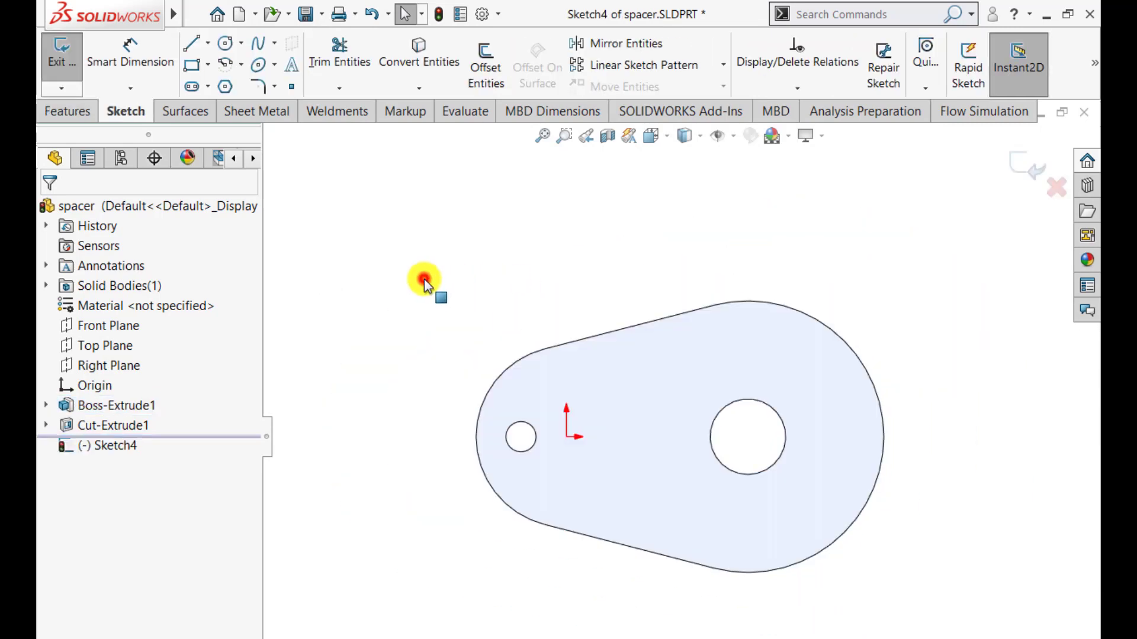
pyautogui.click(424, 279)
pyautogui.scroll(-2, 551, 485)
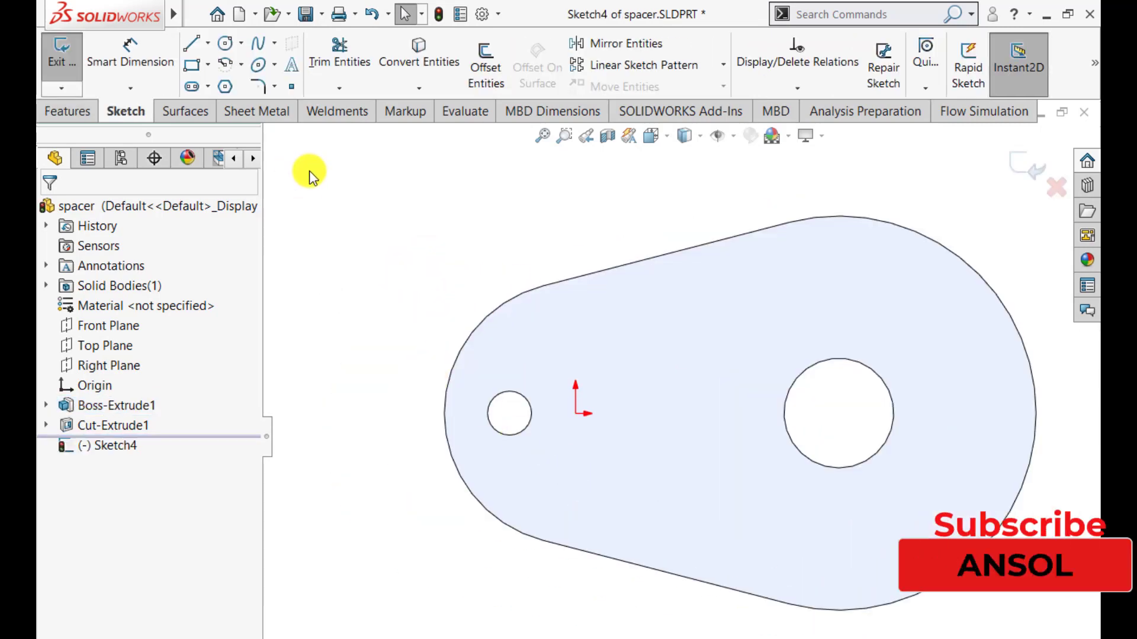
# Convert the small rounded end edge and both slanted side edges of the upper face into sketch entities
pyautogui.click(416, 53)
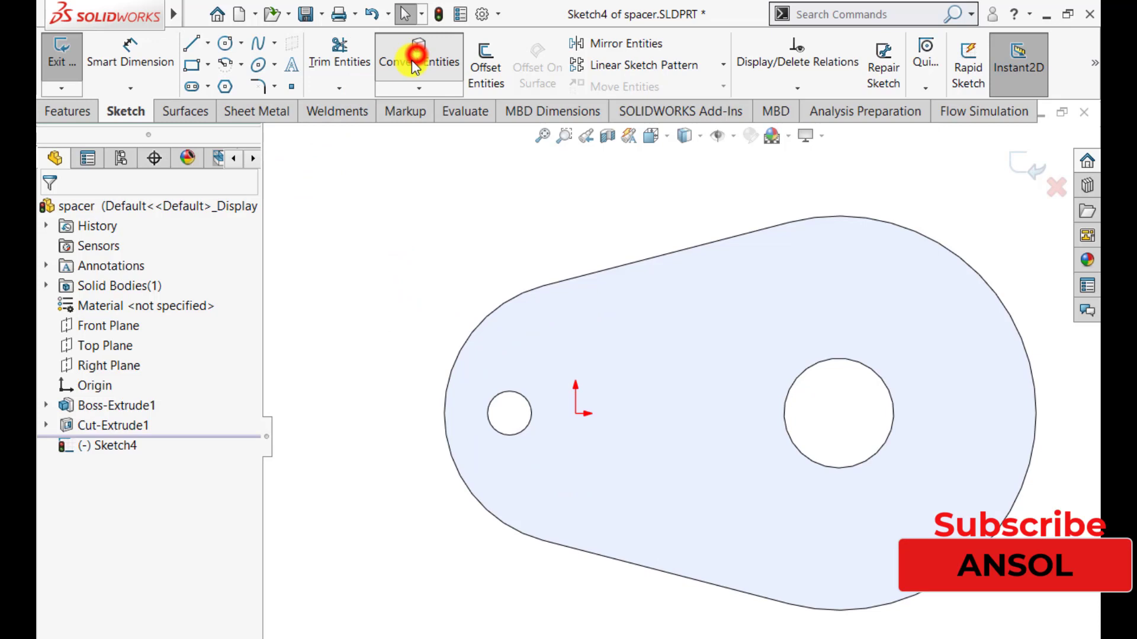
pyautogui.click(514, 302)
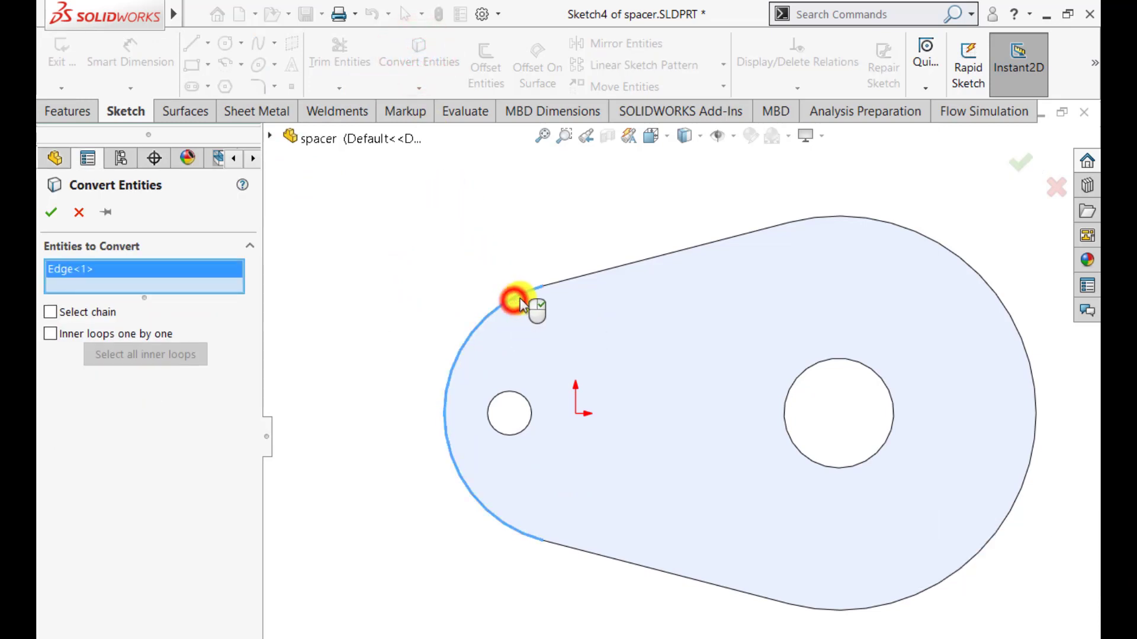
pyautogui.click(568, 283)
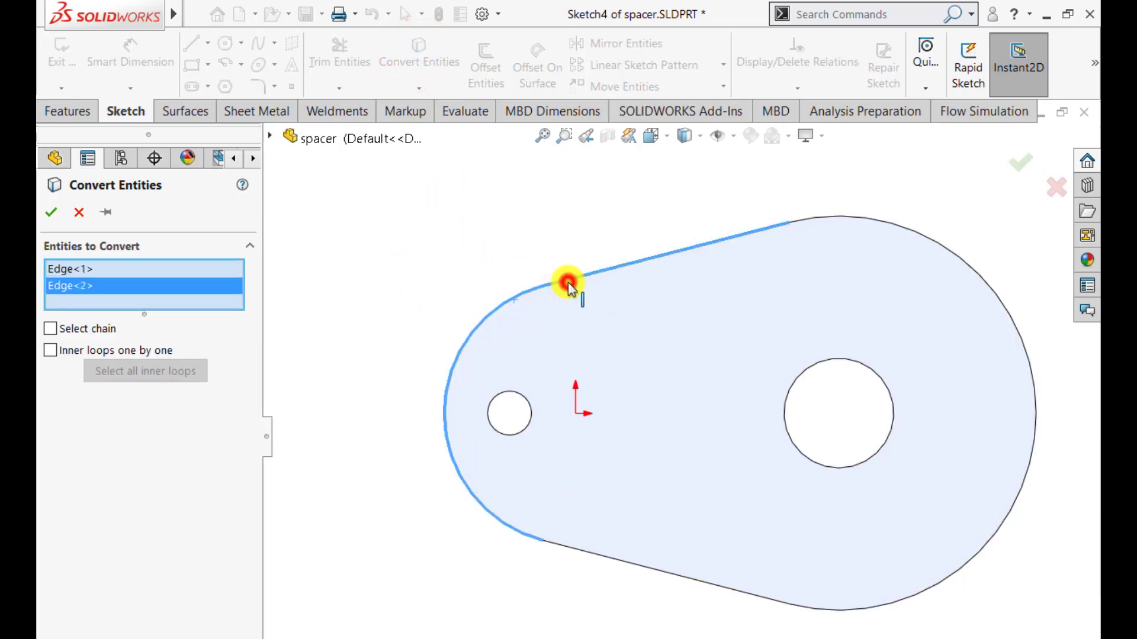
pyautogui.click(577, 550)
pyautogui.click(50, 213)
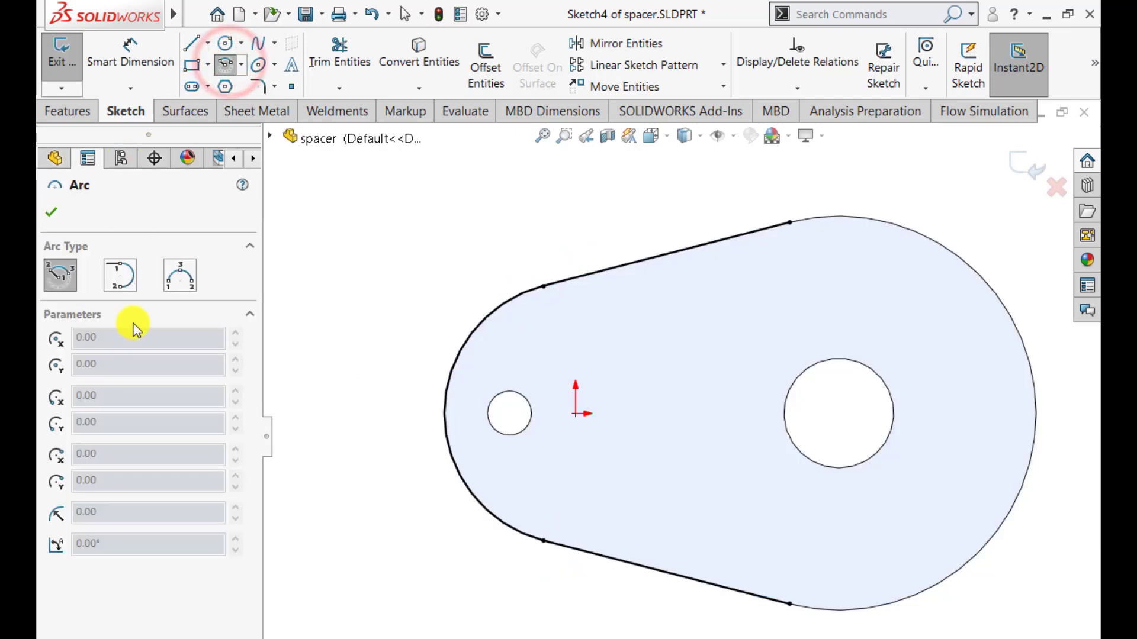
# Draw a centrepoint arc of about 2.94 in radius around the small hole's centre, crossing both converted slanted lines
pyautogui.click(510, 413)
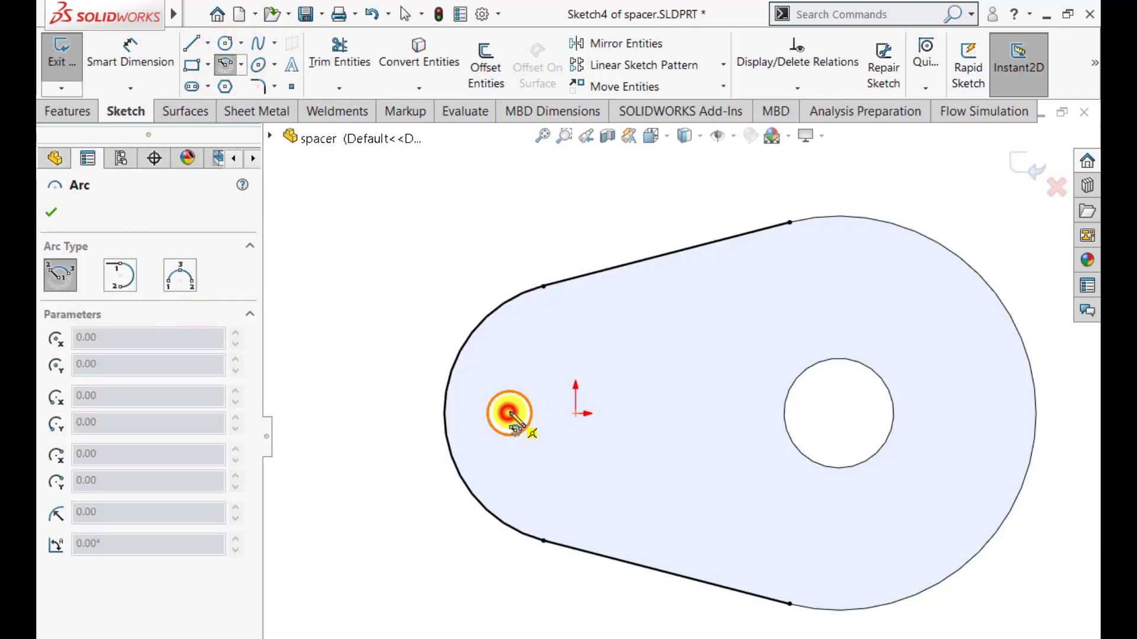
pyautogui.click(583, 269)
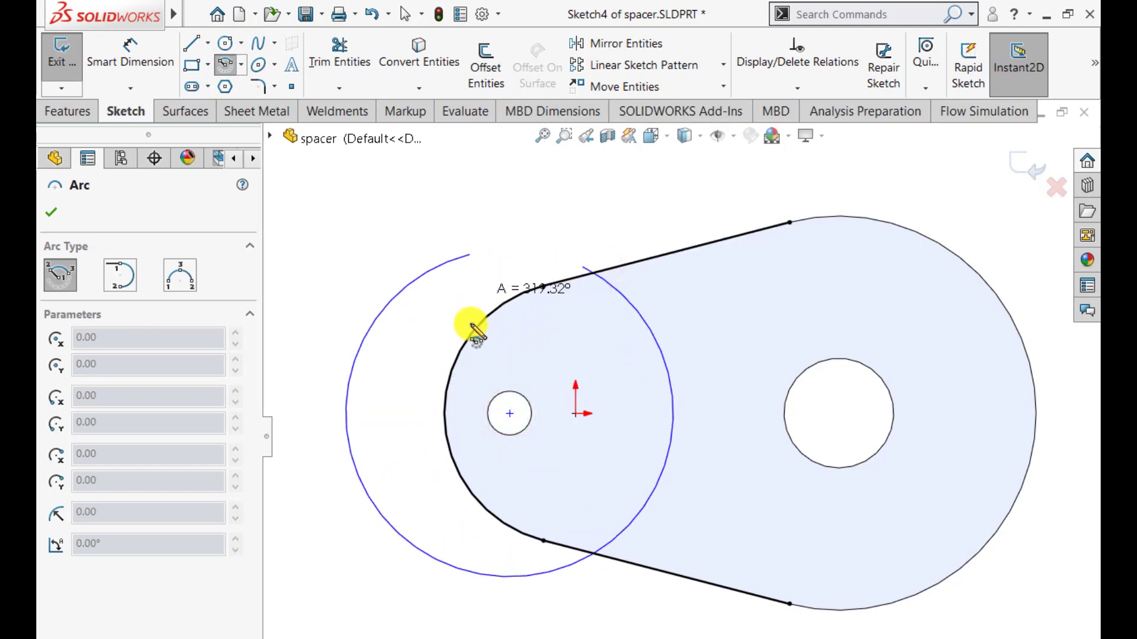
pyautogui.click(536, 533)
pyautogui.press('Escape')
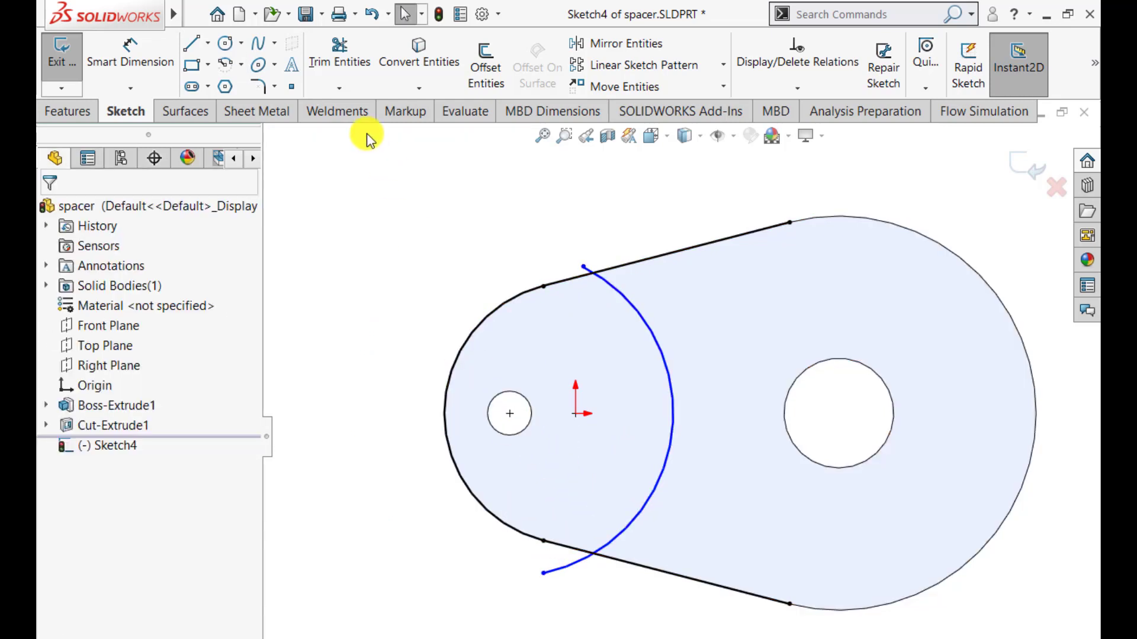
# Trim the slanted lines beyond the arc and the arc's overhanging ends to close the profile around the small hole
pyautogui.click(336, 64)
pyautogui.moveTo(610, 215)
pyautogui.mouseDown()
pyautogui.moveTo(644, 261)
pyautogui.moveTo(623, 279)
pyautogui.mouseUp()
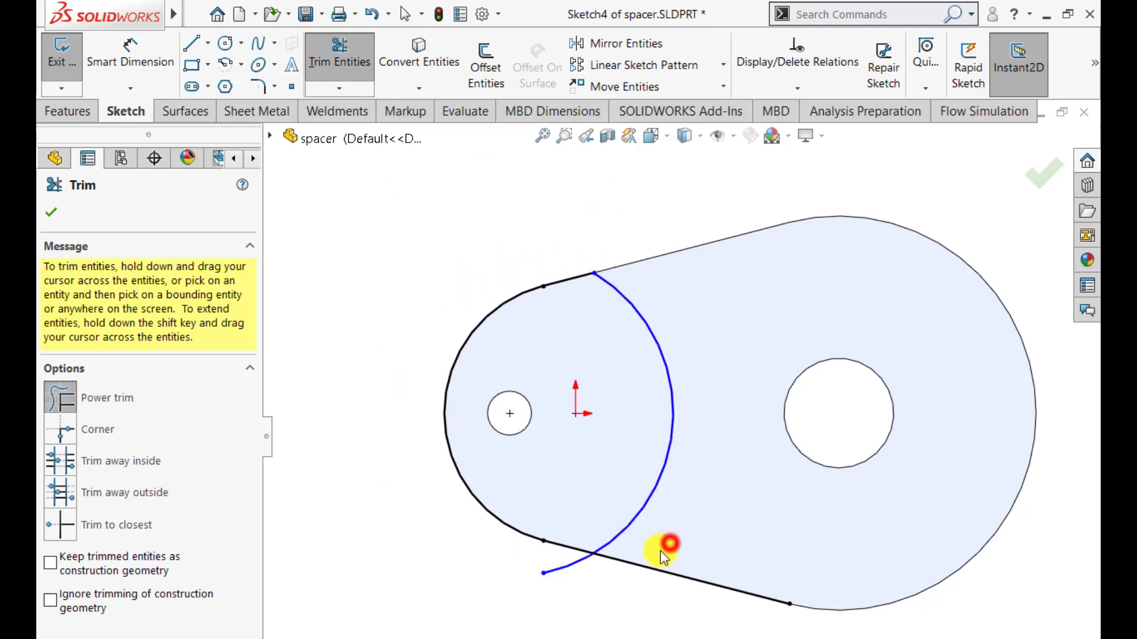
pyautogui.moveTo(598, 571); pyautogui.dragTo(520, 566)
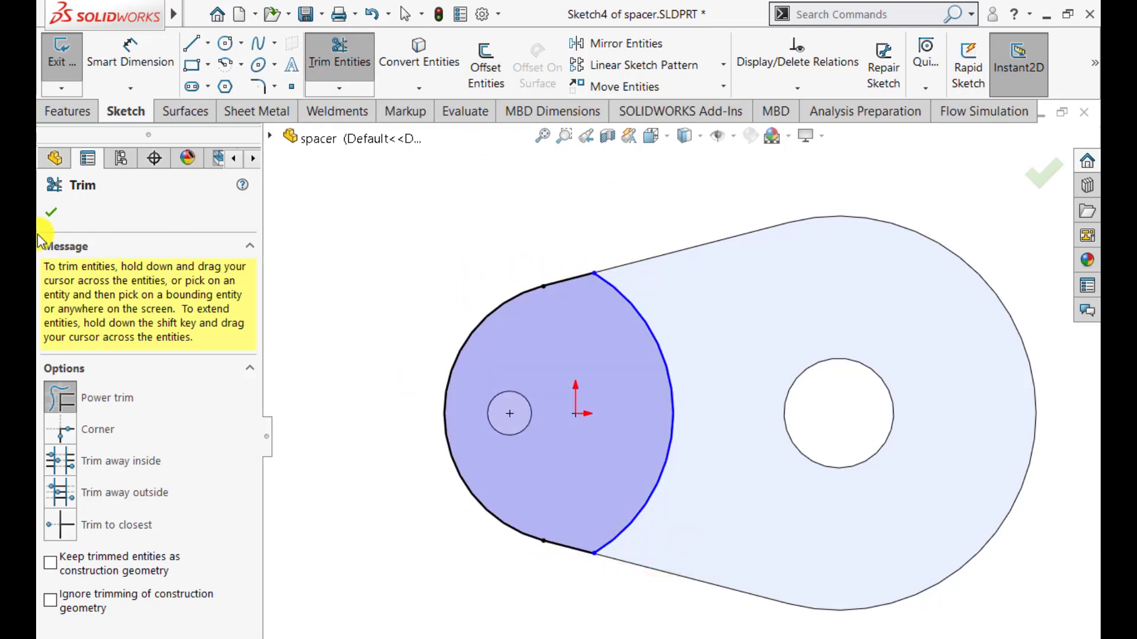
pyautogui.click(54, 218)
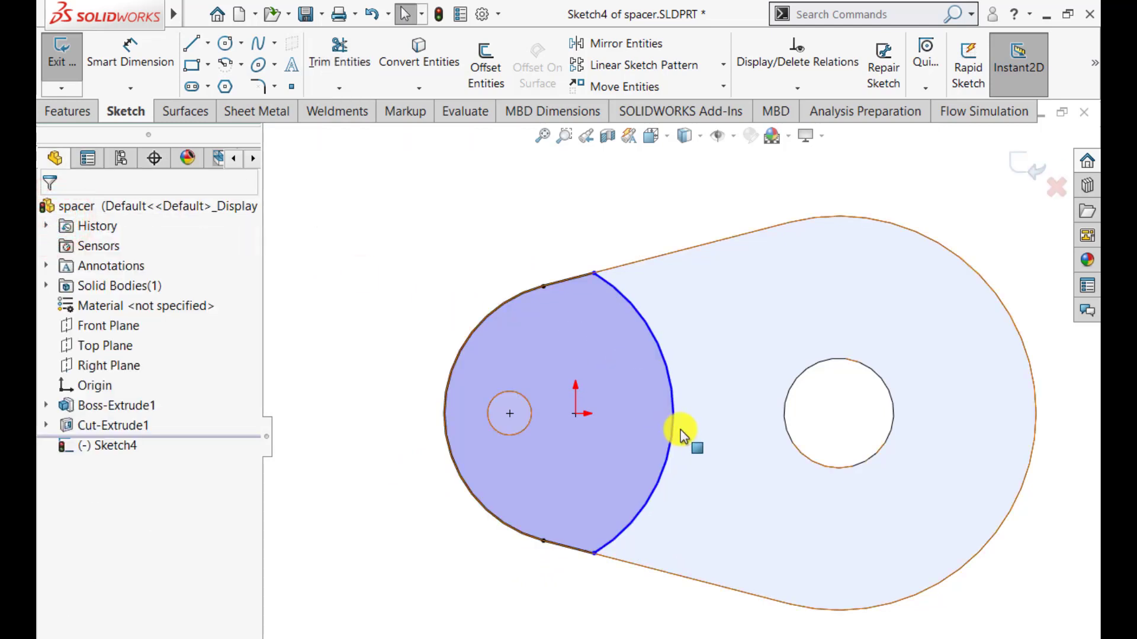
# Dimension the arc around the small hole with a radius of 2.15 in
pyautogui.scroll(-2, 680, 430)
pyautogui.click(130, 46)
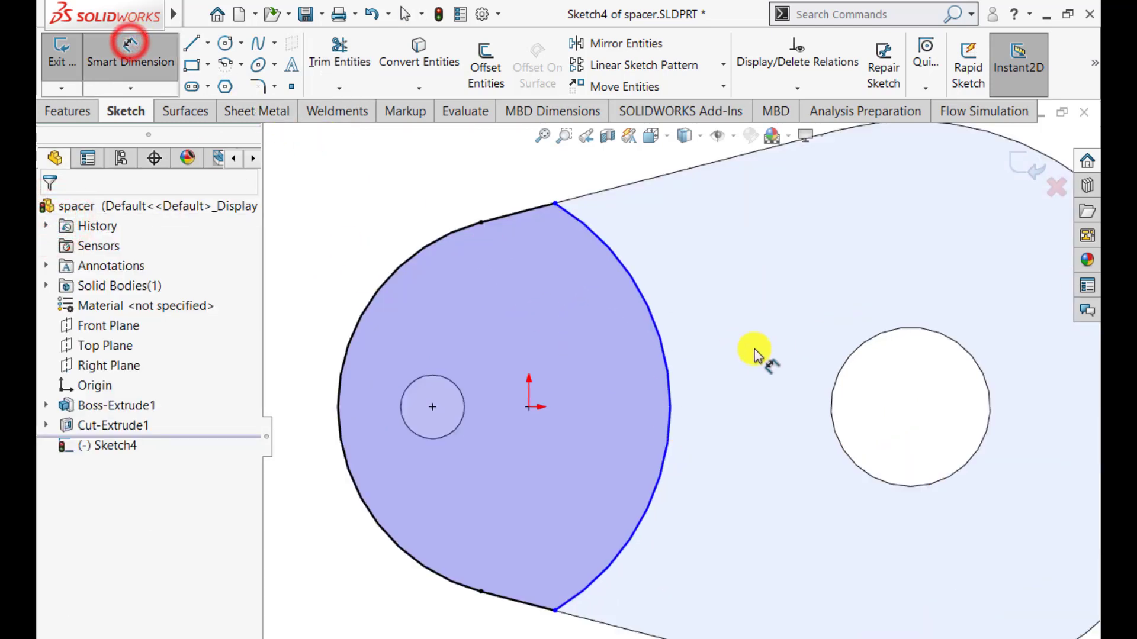
pyautogui.click(656, 304)
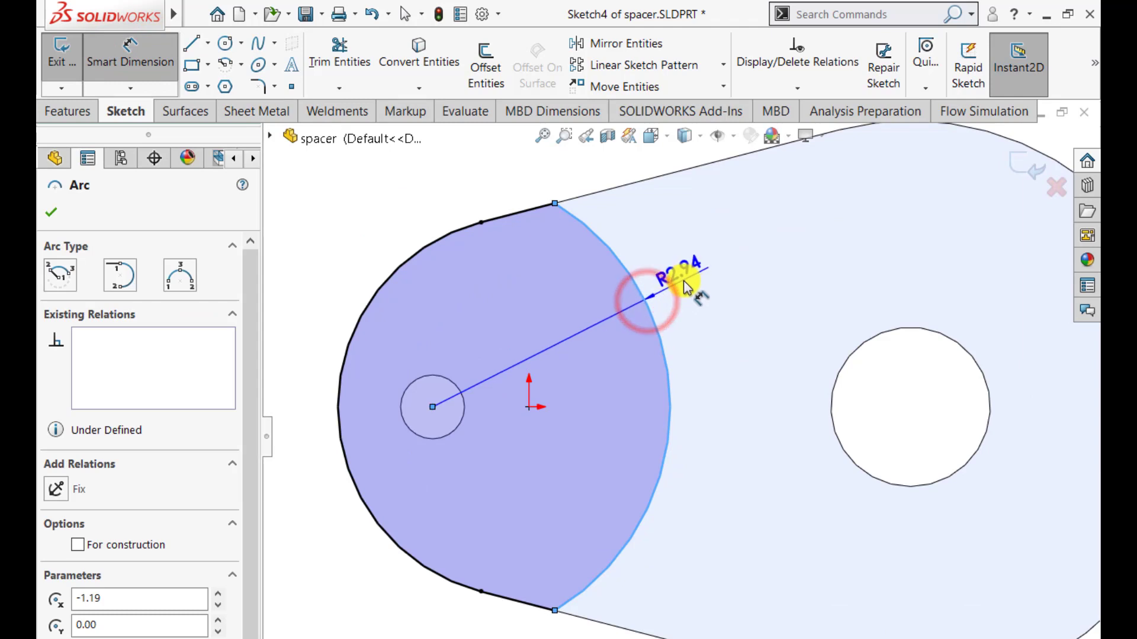
pyautogui.click(685, 286)
pyautogui.write('2.15')
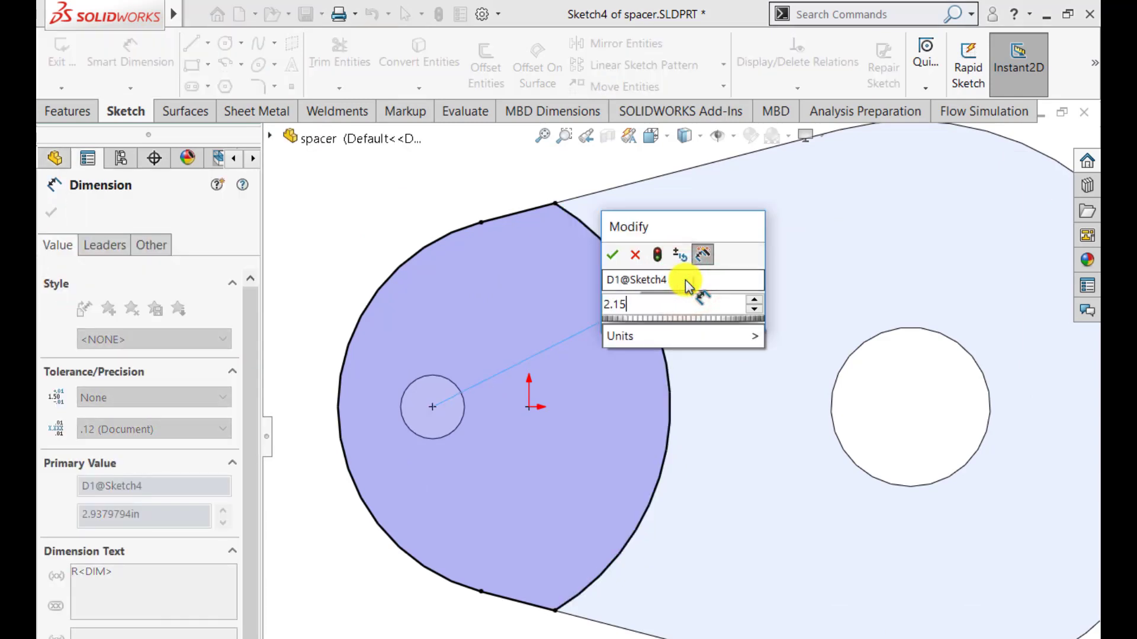
pyautogui.press('Return')
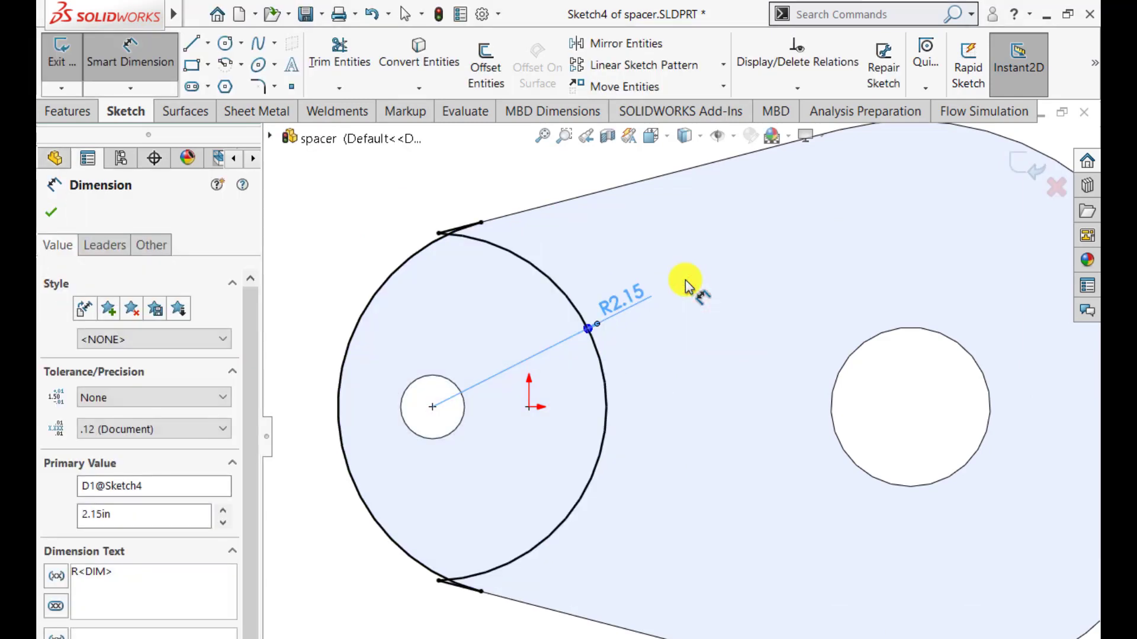
pyautogui.click(55, 213)
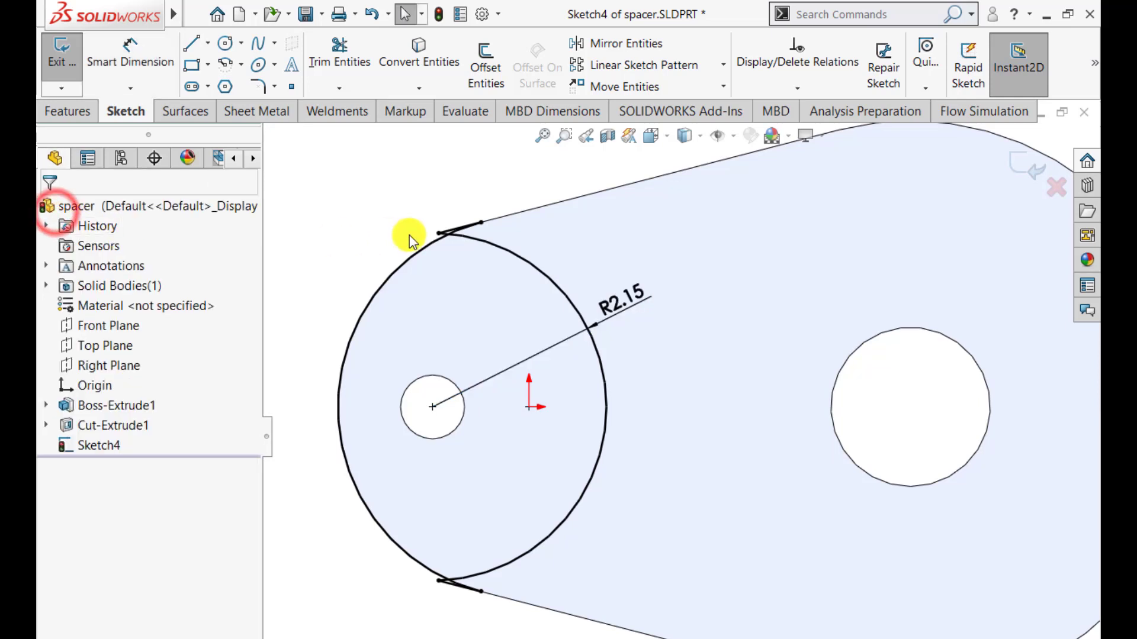
# Trim the leftover line and arc ends where the two arcs cross at the profile's upper corner
pyautogui.scroll(-6, 410, 236)
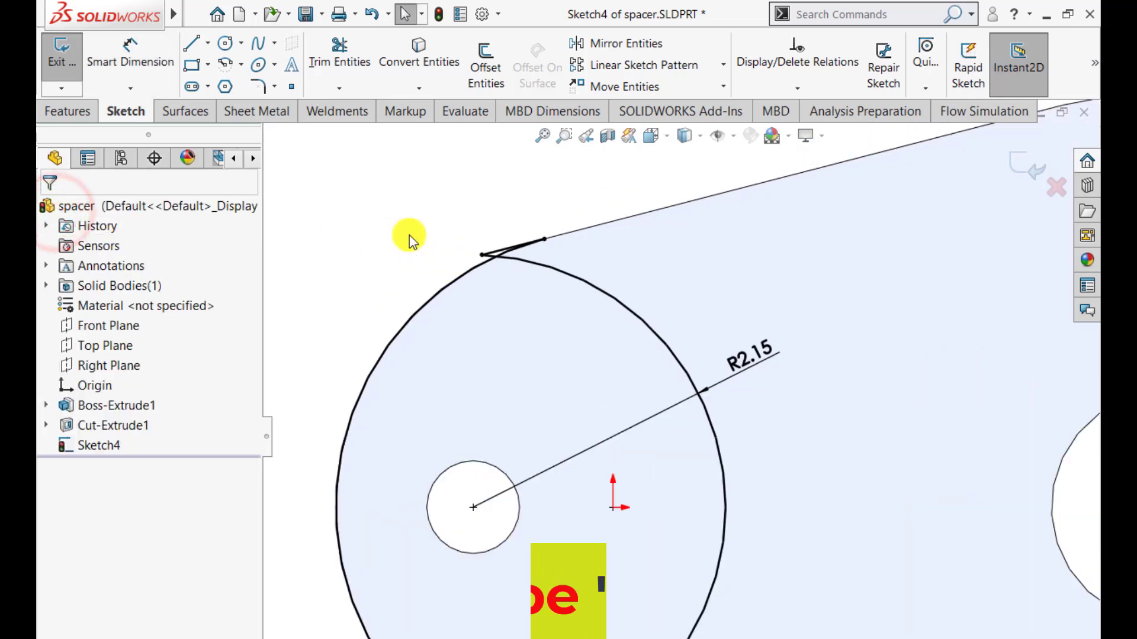
pyautogui.click(329, 71)
pyautogui.scroll(-3, 506, 225)
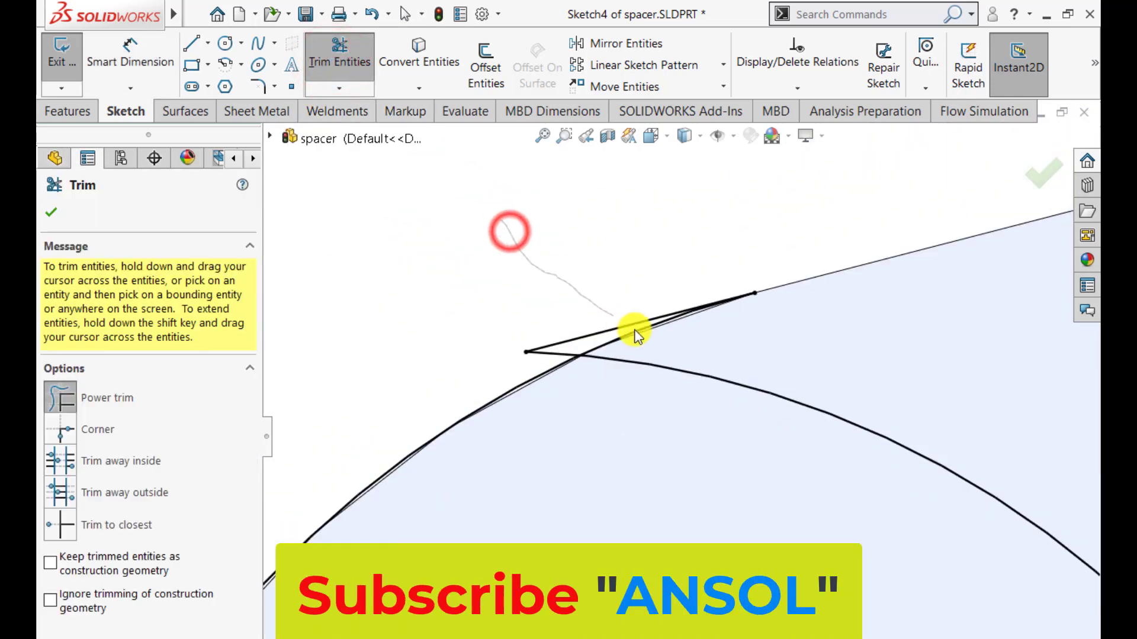
pyautogui.moveTo(635, 332); pyautogui.dragTo(685, 337)
pyautogui.moveTo(549, 338); pyautogui.dragTo(537, 355)
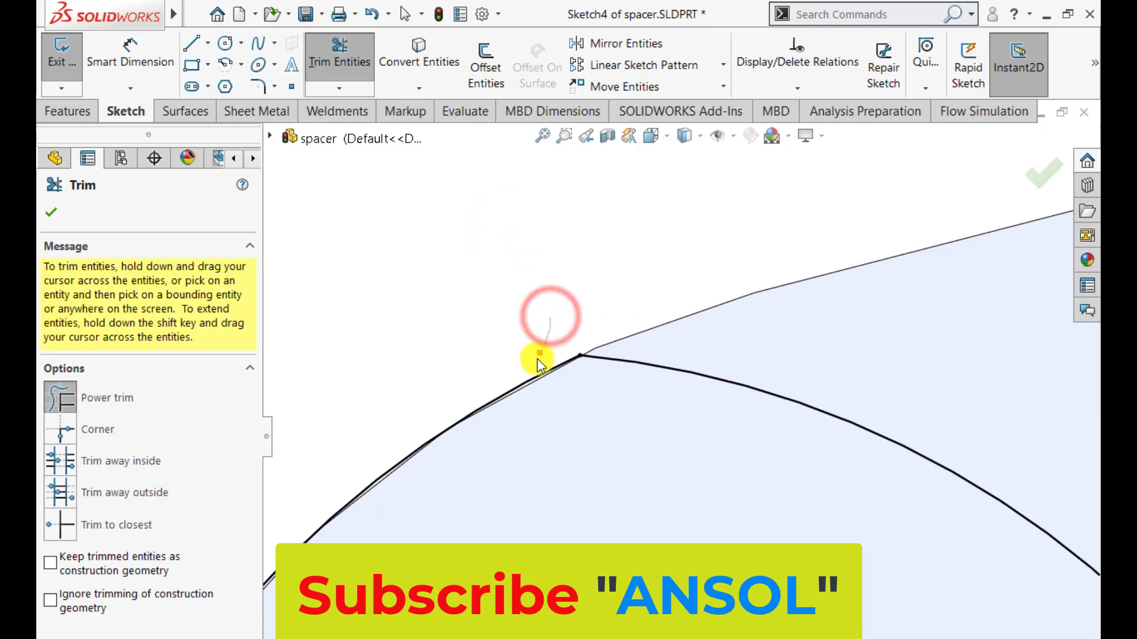
# Trim the leftover line and arc ends at the profile's lower corner so the two arcs enclose a region
pyautogui.scroll(5, 498, 279)
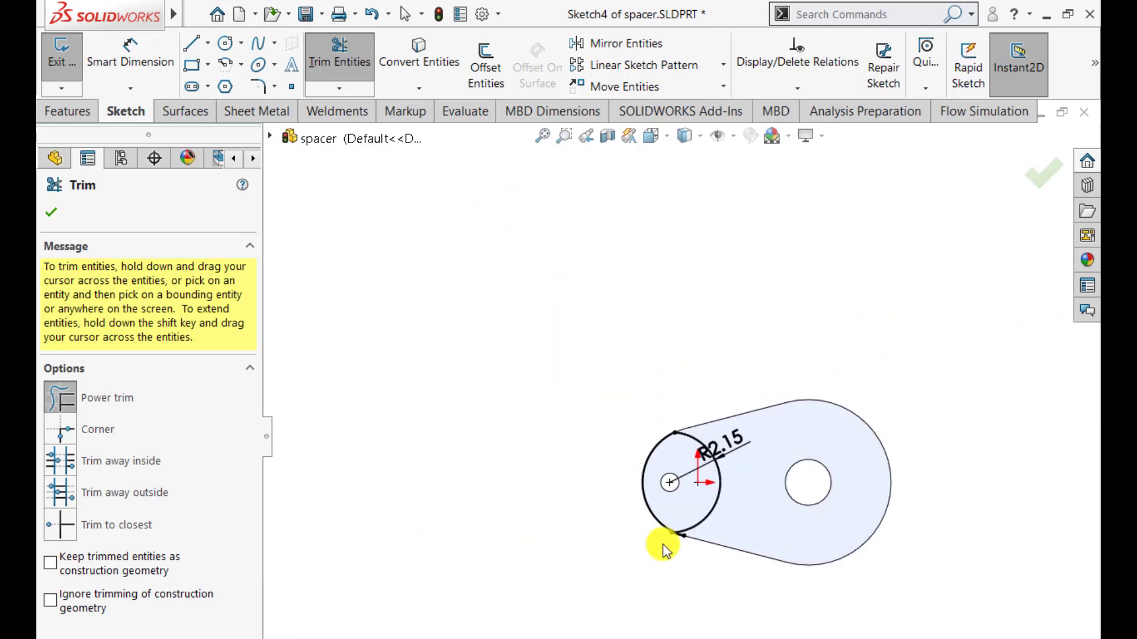
pyautogui.scroll(-8, 669, 533)
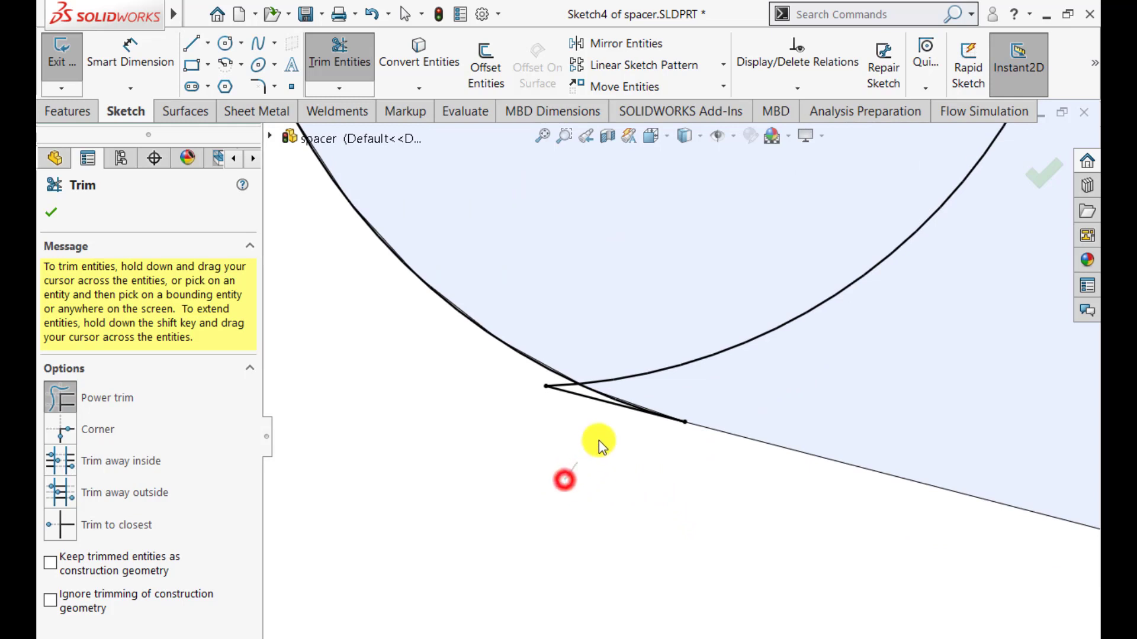
pyautogui.moveTo(598, 440); pyautogui.dragTo(665, 406)
pyautogui.scroll(-2, 586, 421)
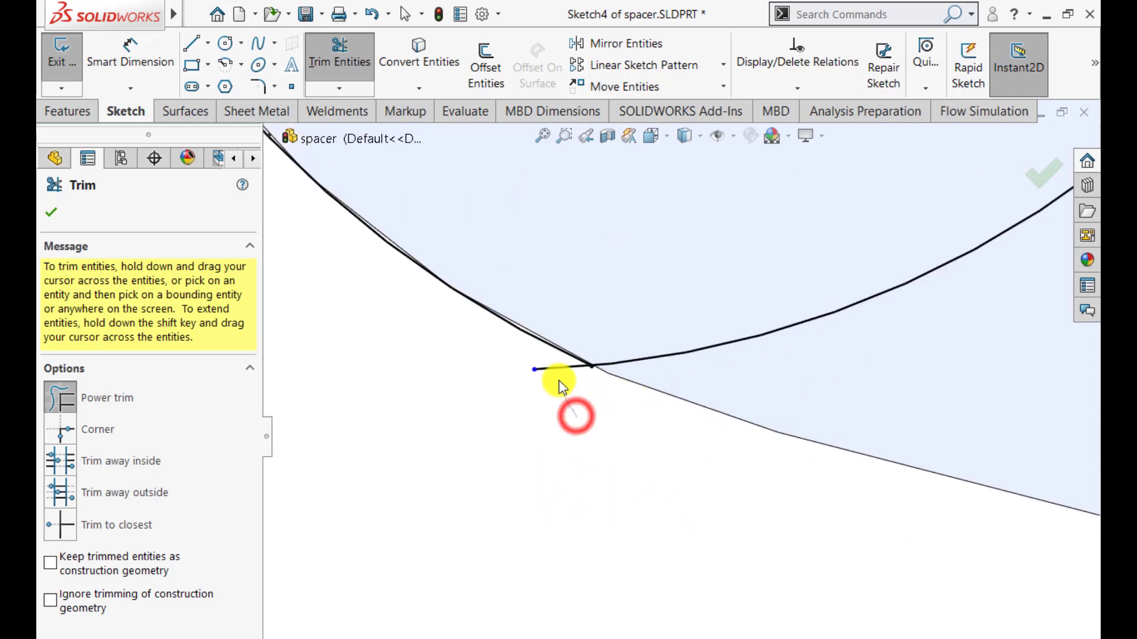
pyautogui.moveTo(562, 386); pyautogui.dragTo(553, 371)
pyautogui.scroll(8, 515, 414)
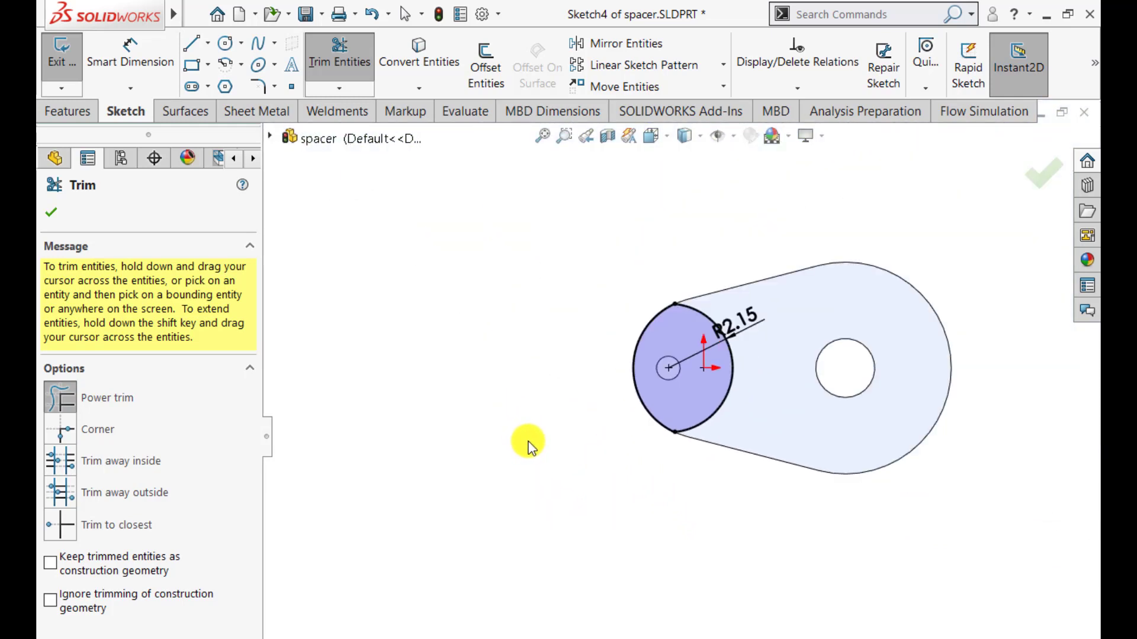
pyautogui.click(49, 214)
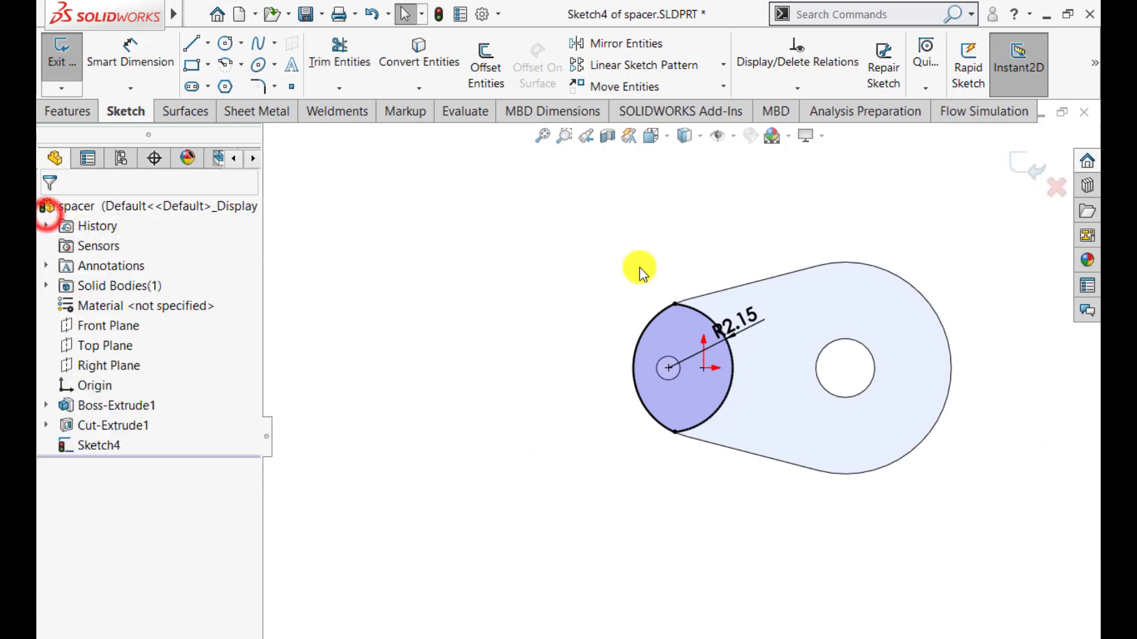
# Finish the sketch and cut its enclosed region around the small hole to a blind depth of 1.38-.78 in
pyautogui.click(1037, 172)
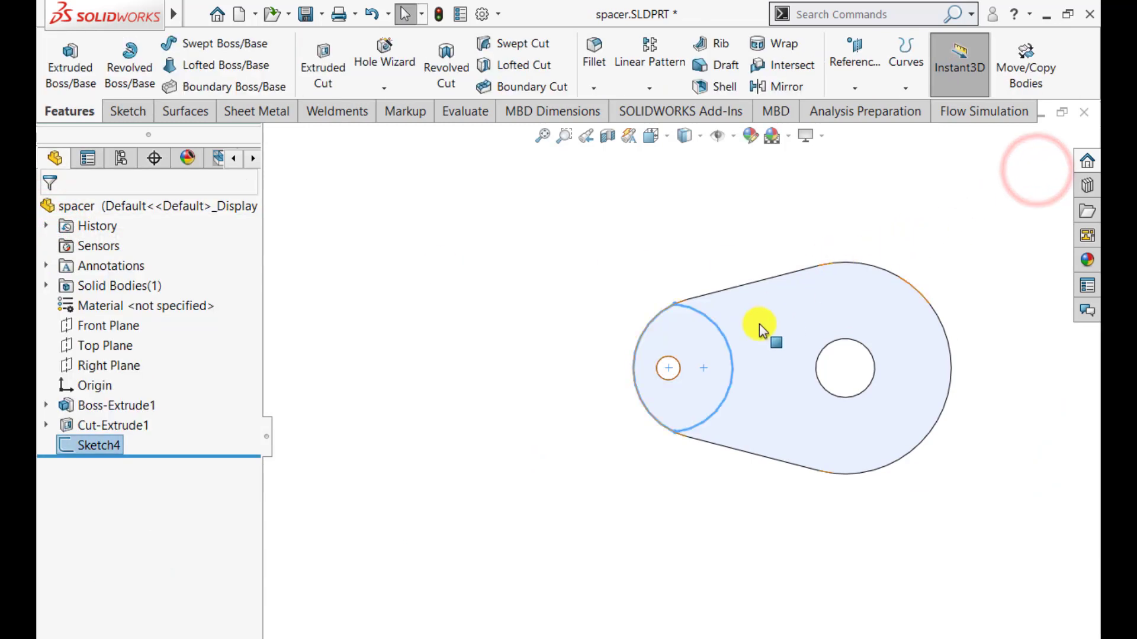
pyautogui.moveTo(556, 473); pyautogui.dragTo(561, 337, button='middle')
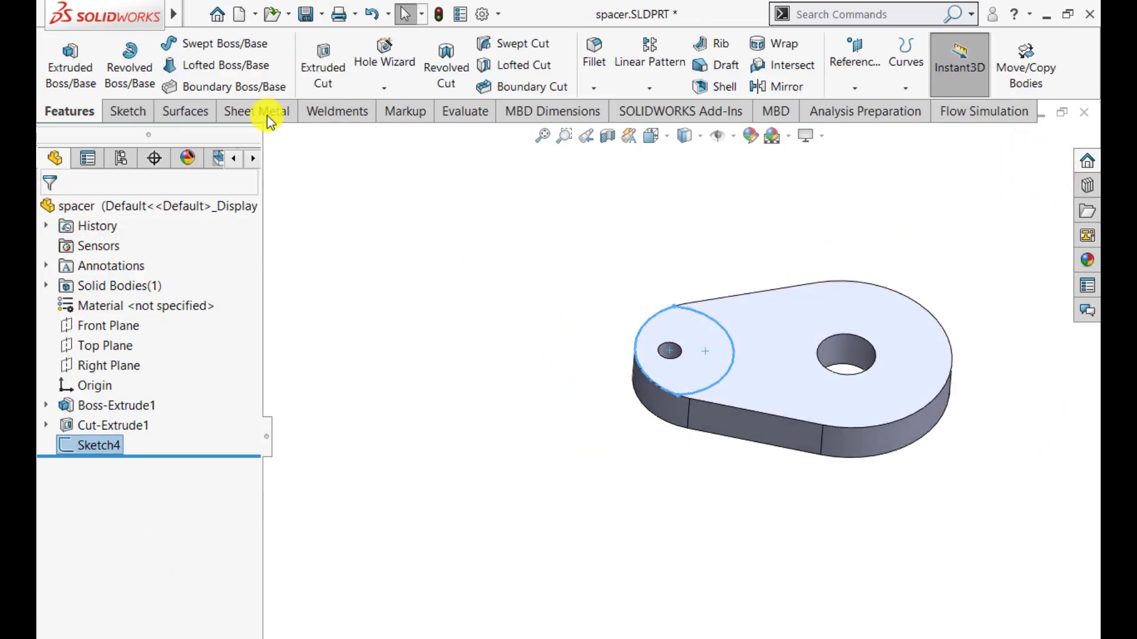
pyautogui.click(324, 59)
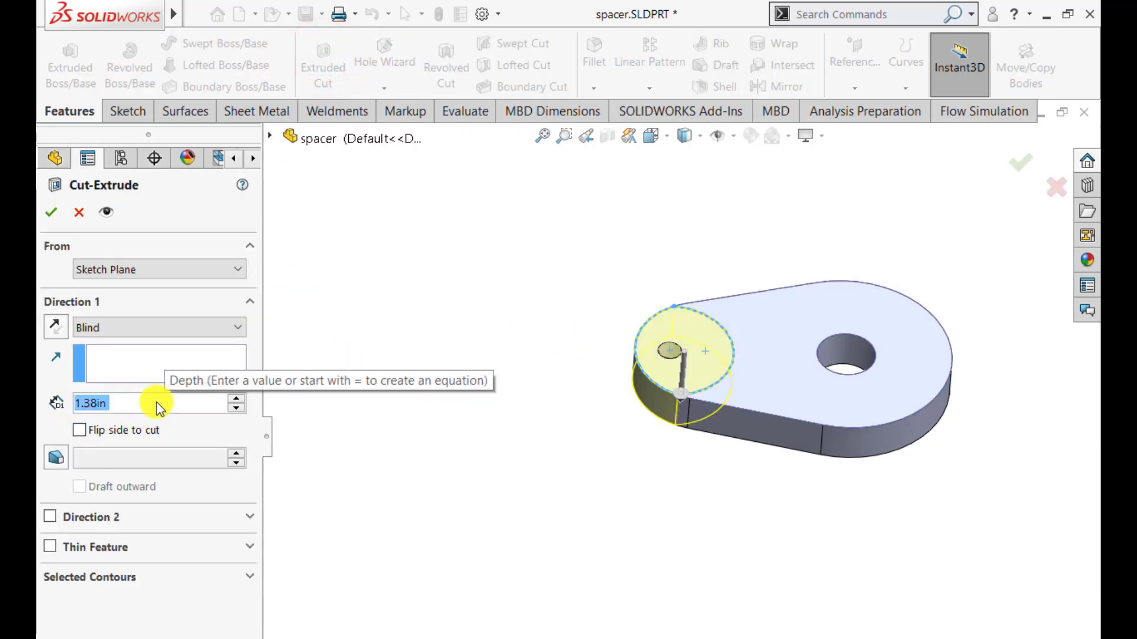
pyautogui.write('1.3')
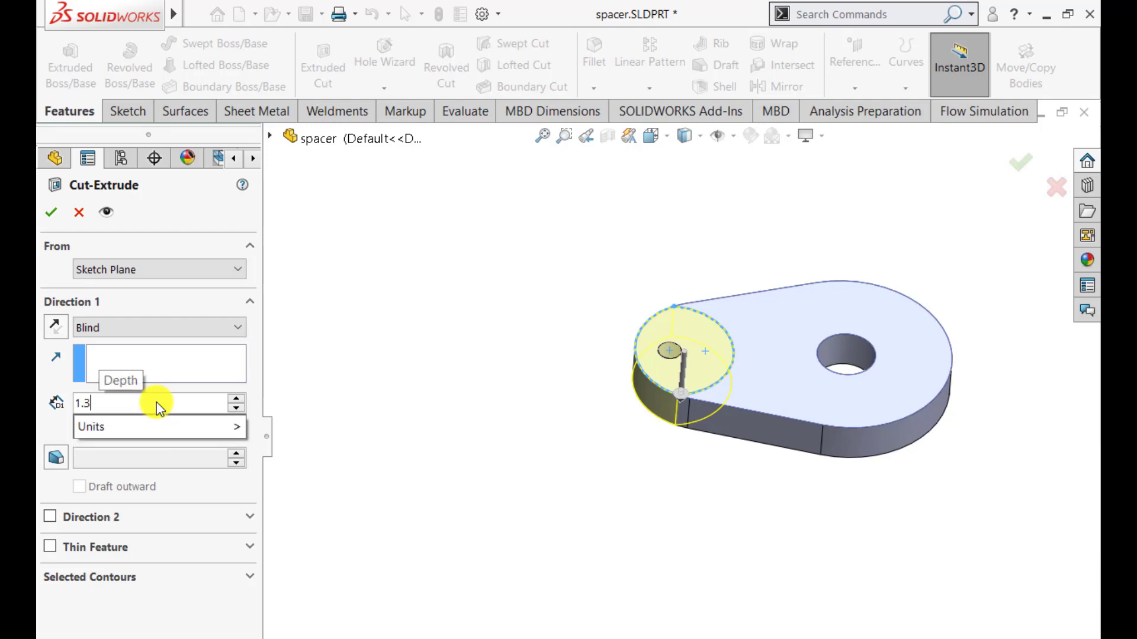
pyautogui.write('8-')
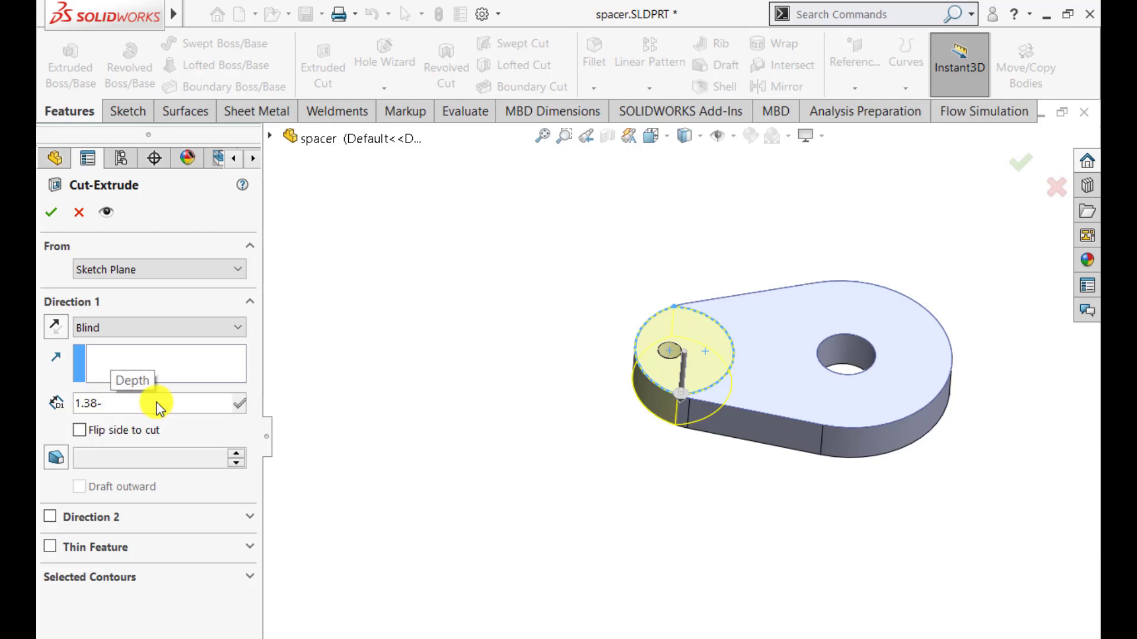
pyautogui.write('.78')
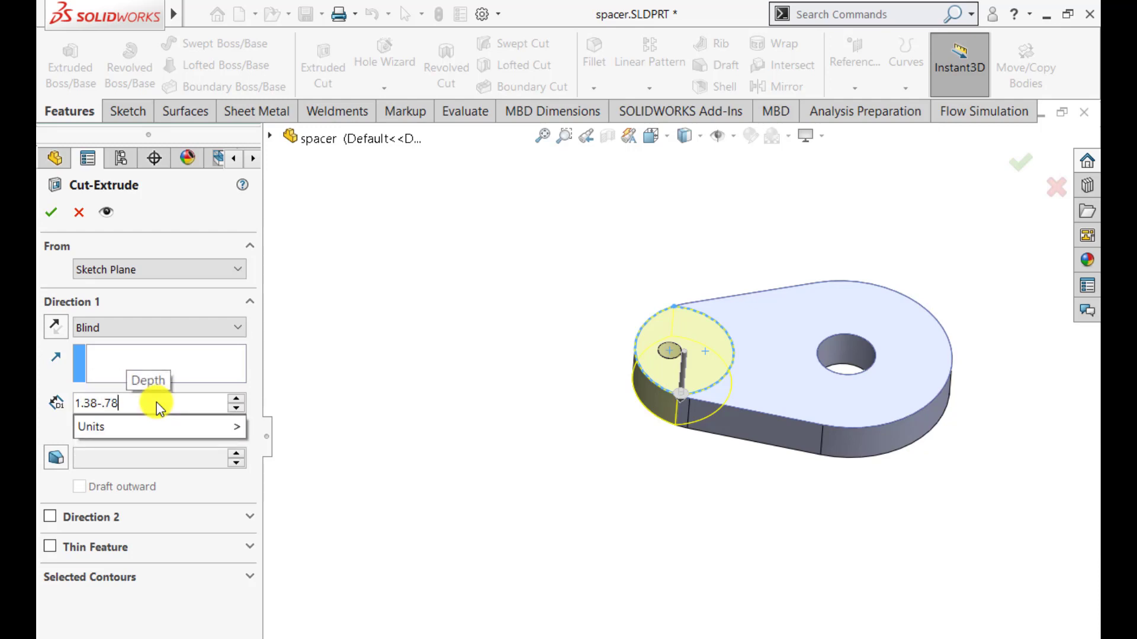
pyautogui.press('Return')
pyautogui.press('Return')
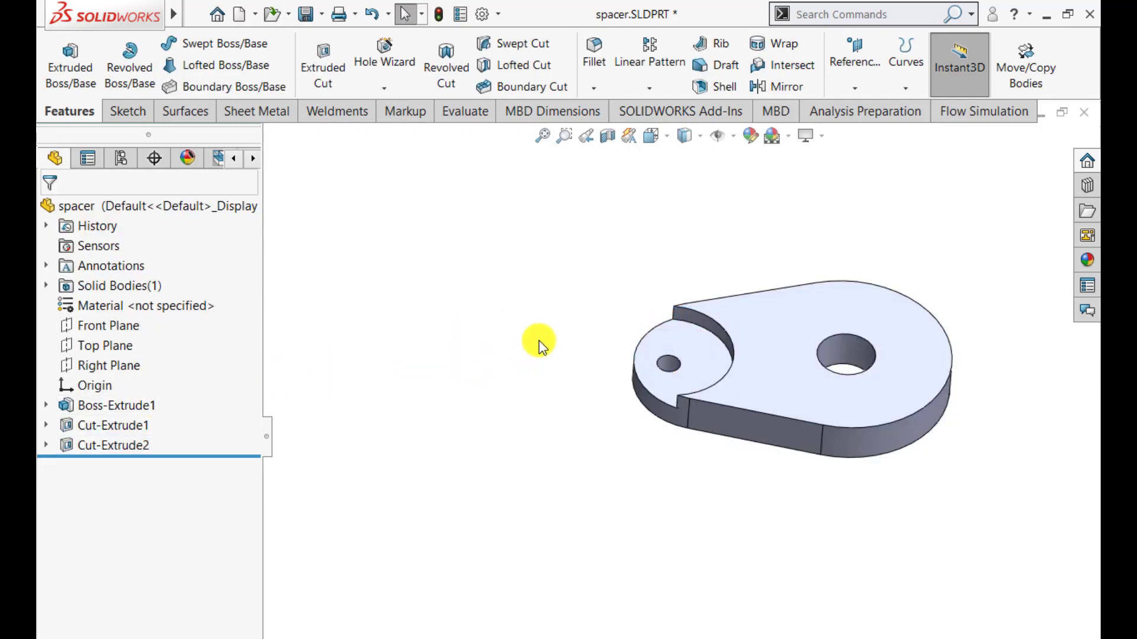
# Fillet the two vertical corner edges at the ends of the curved step with a symmetric 0.39 in radius
pyautogui.moveTo(538, 343); pyautogui.dragTo(589, 368, button='middle')
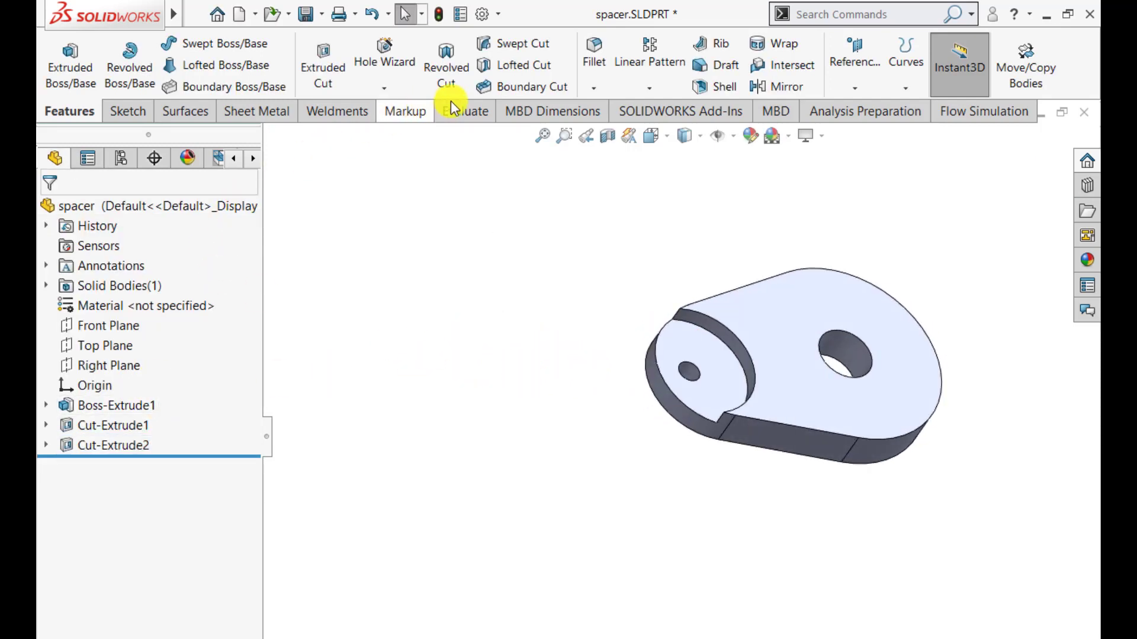
pyautogui.click(593, 54)
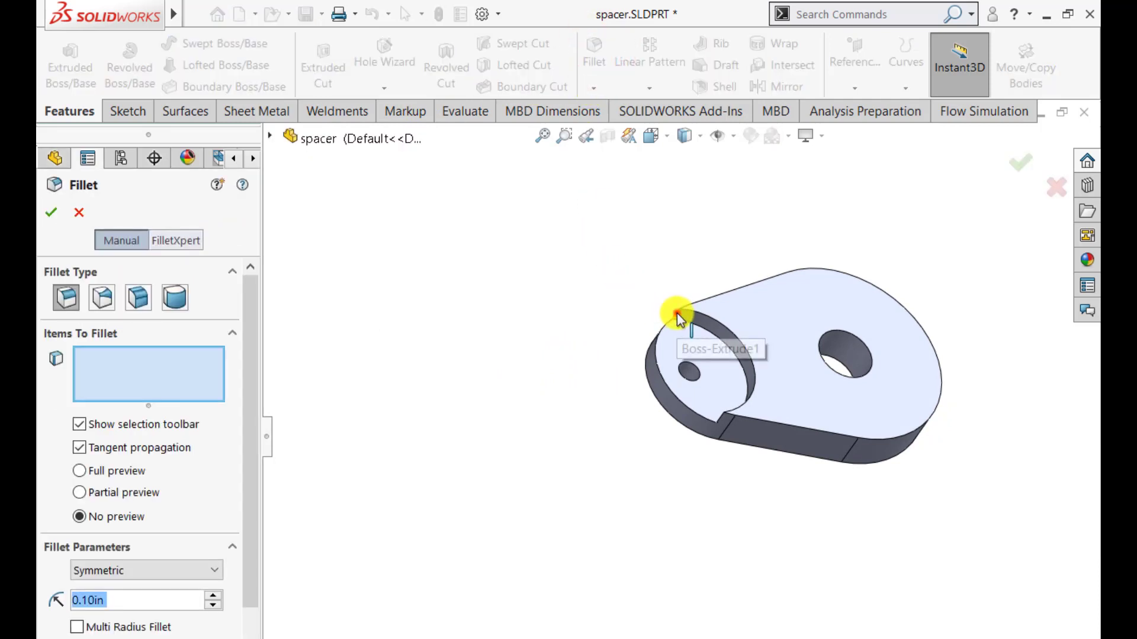
pyautogui.click(677, 313)
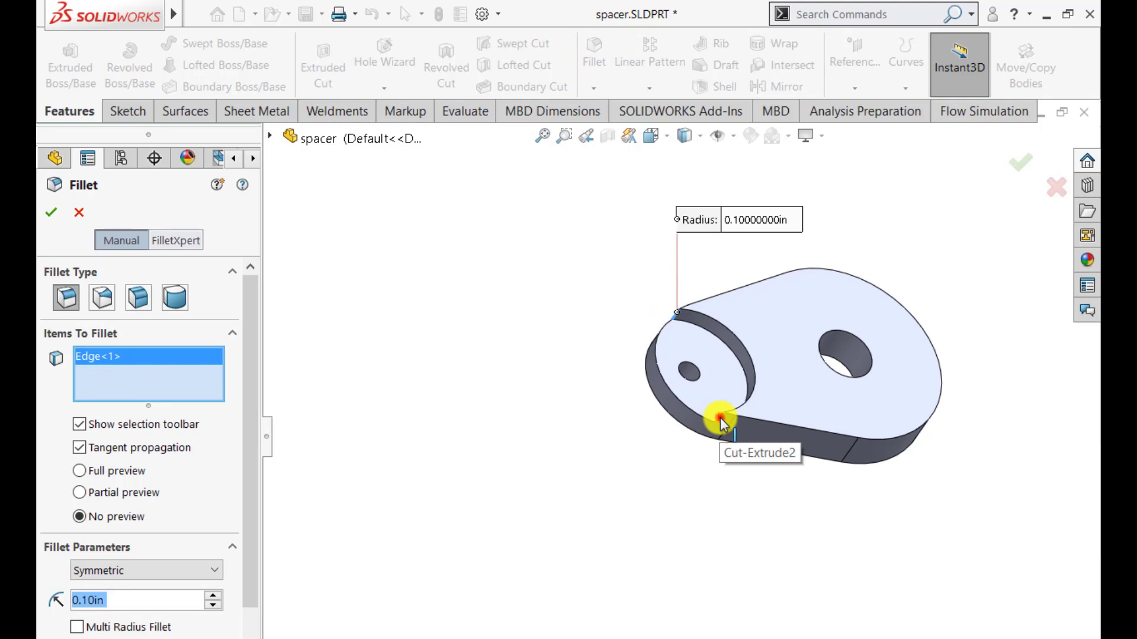
pyautogui.click(719, 418)
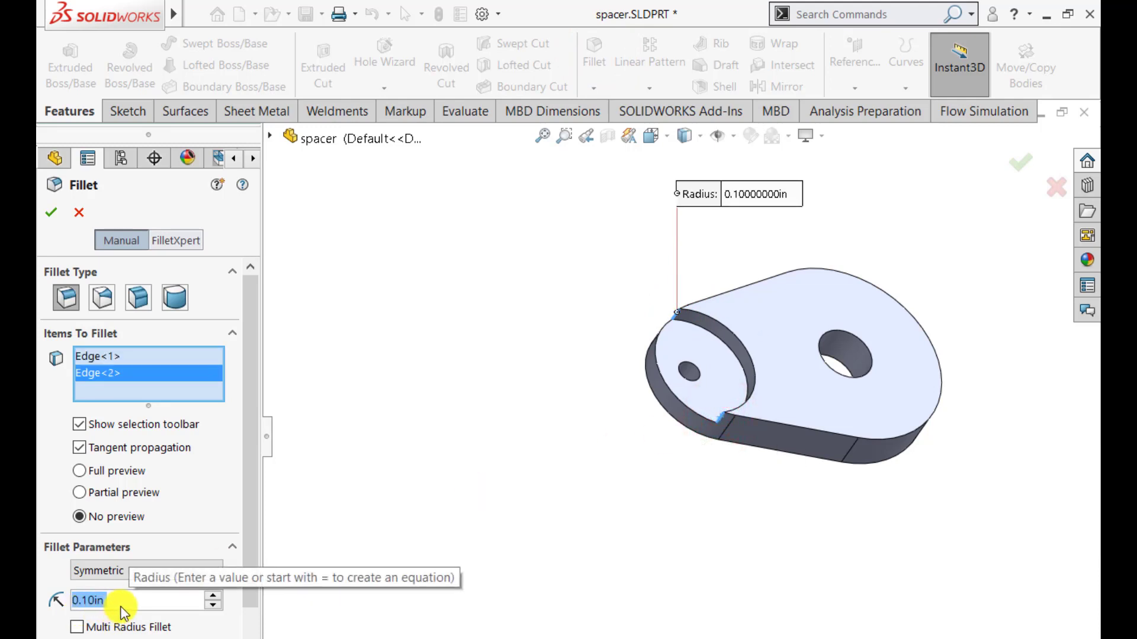
pyautogui.write('.3')
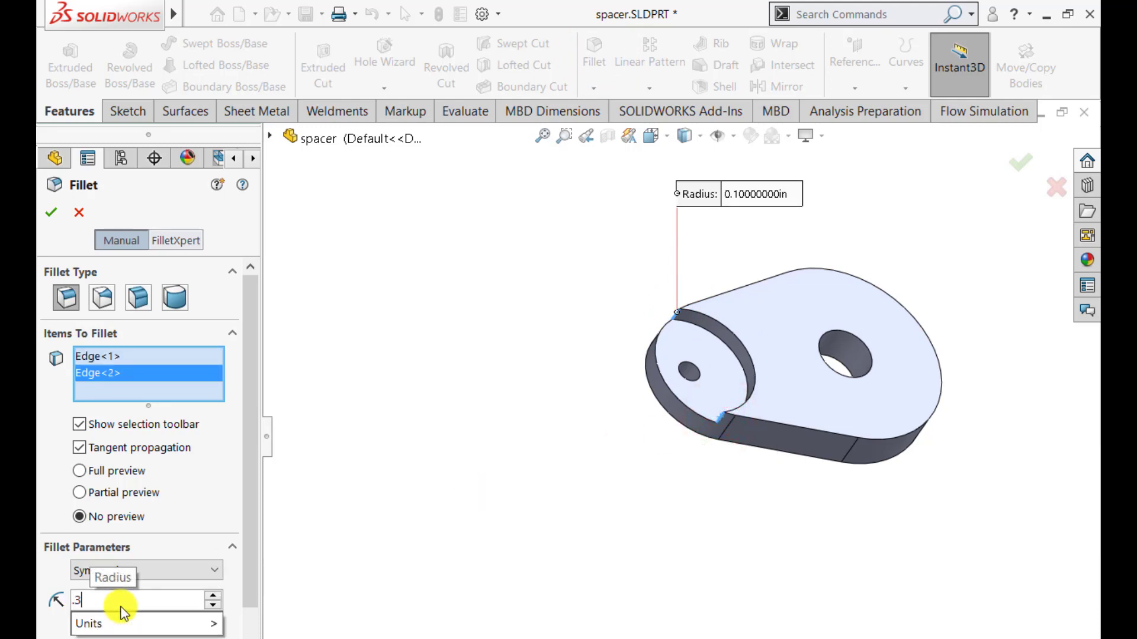
pyautogui.write('9')
pyautogui.press('Return')
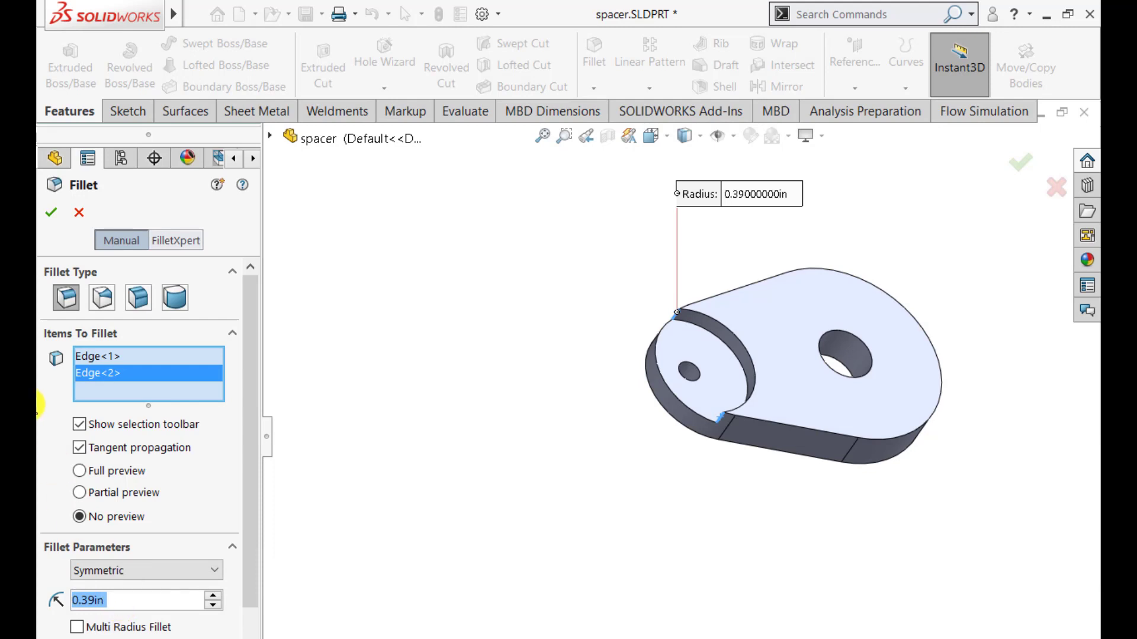
pyautogui.click(48, 220)
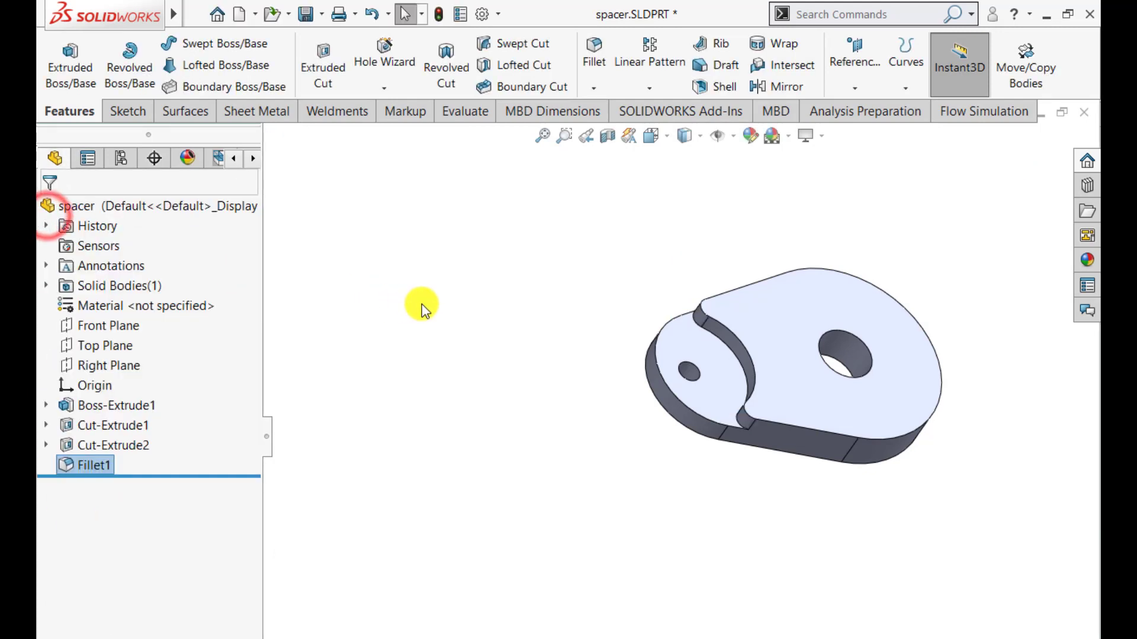
# Start a sketch on the plate's upper face and draw a construction circle about 4.44 in in diameter, concentric with the large hole
pyautogui.moveTo(421, 304); pyautogui.dragTo(892, 484, button='middle')
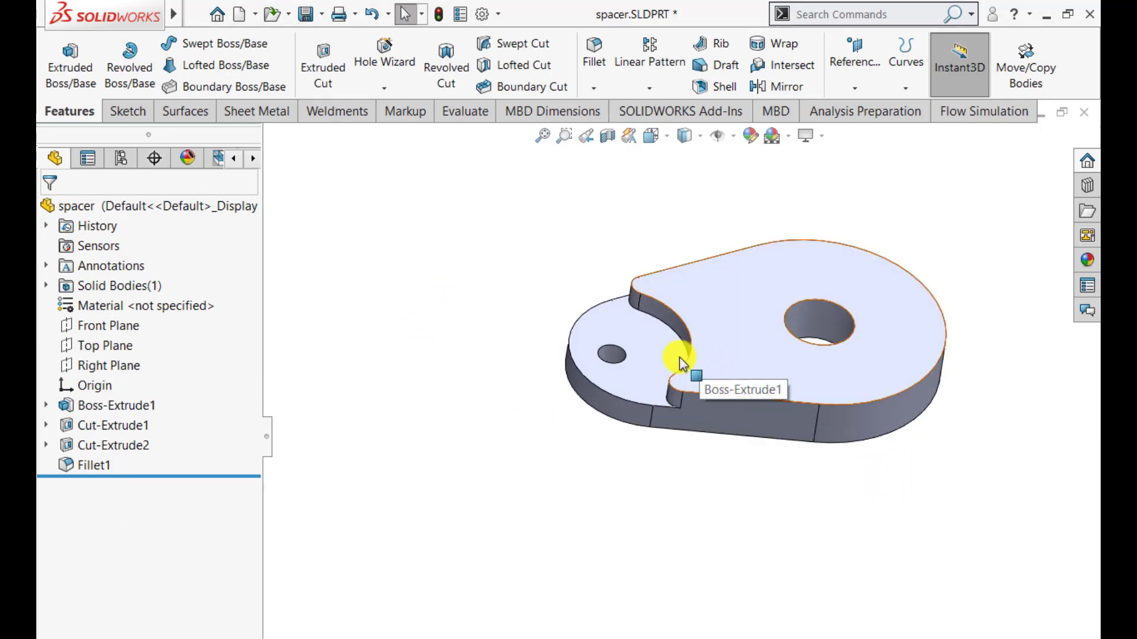
pyautogui.click(783, 354)
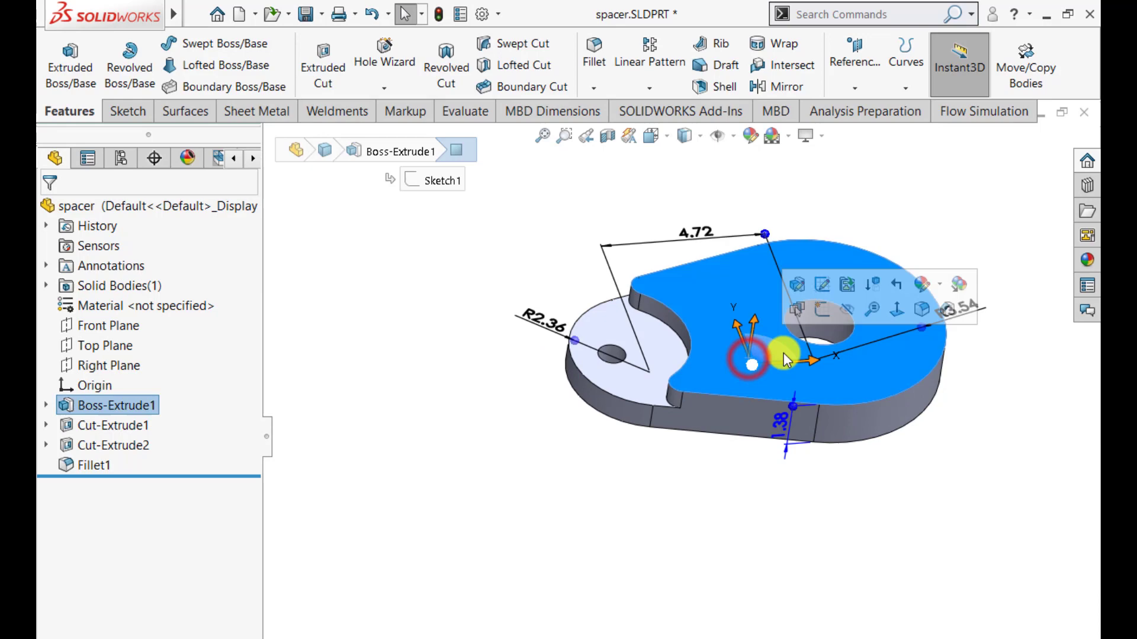
pyautogui.click(825, 312)
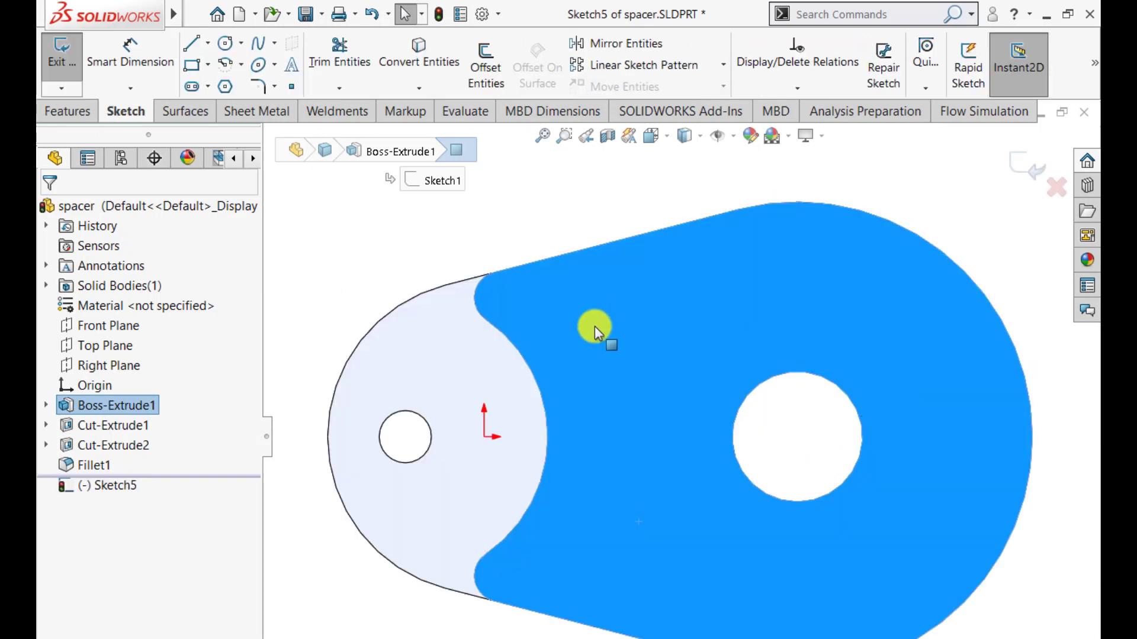
pyautogui.click(461, 265)
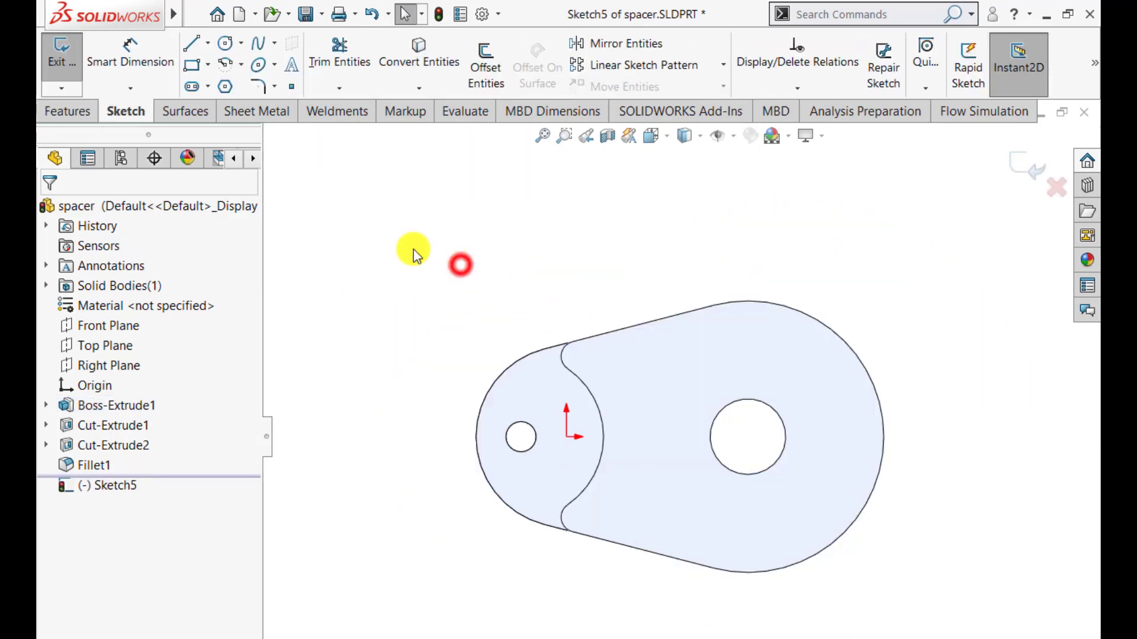
pyautogui.click(223, 47)
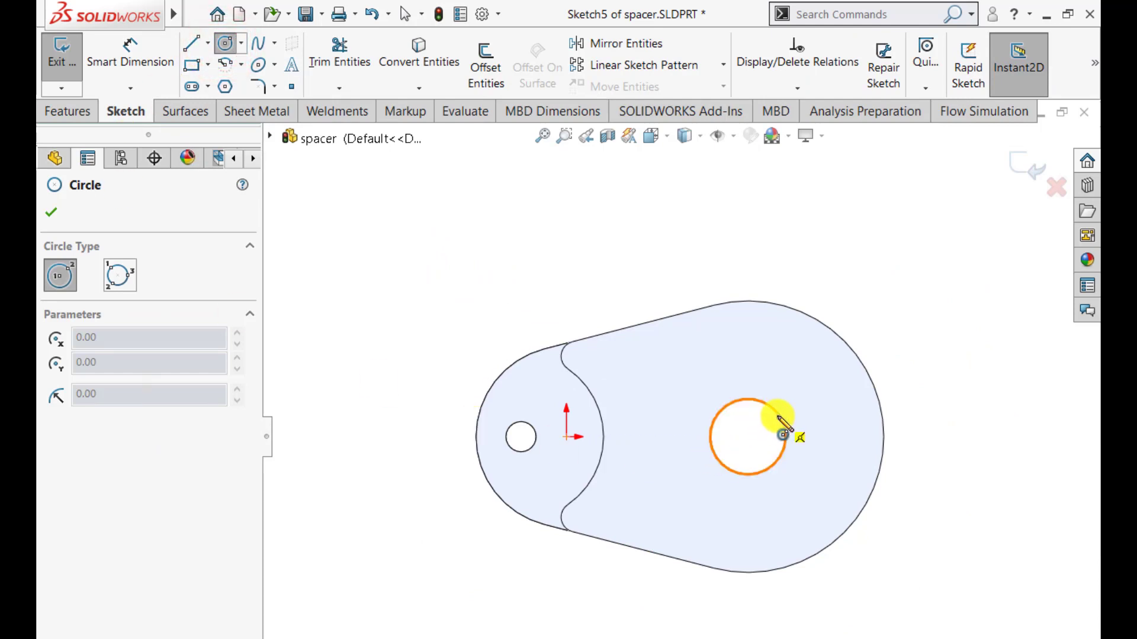
pyautogui.click(748, 437)
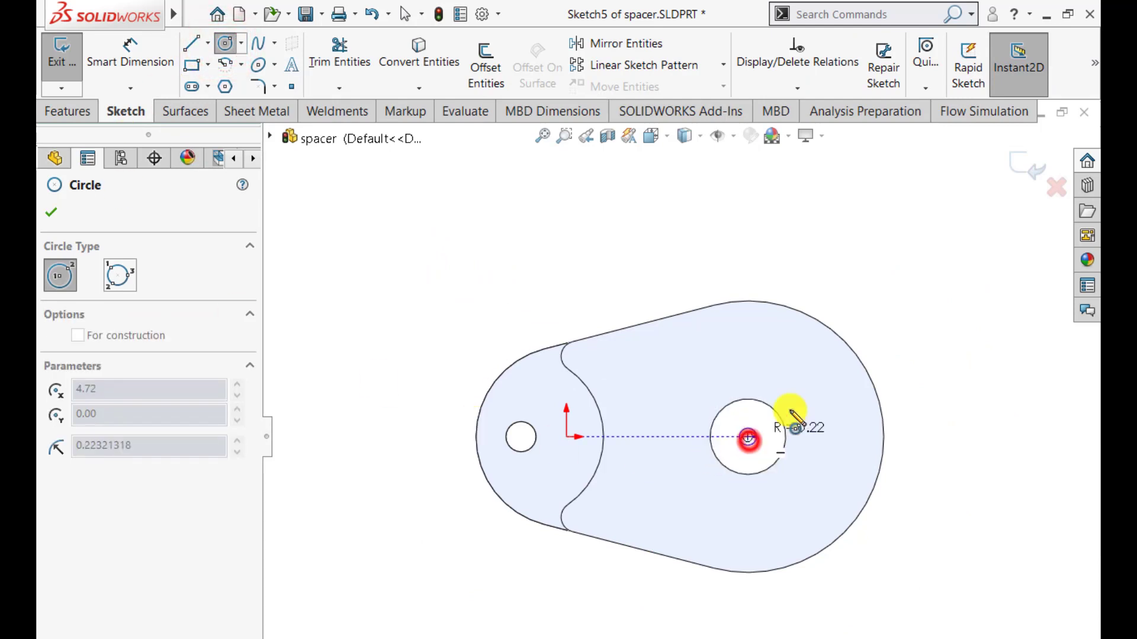
pyautogui.click(816, 386)
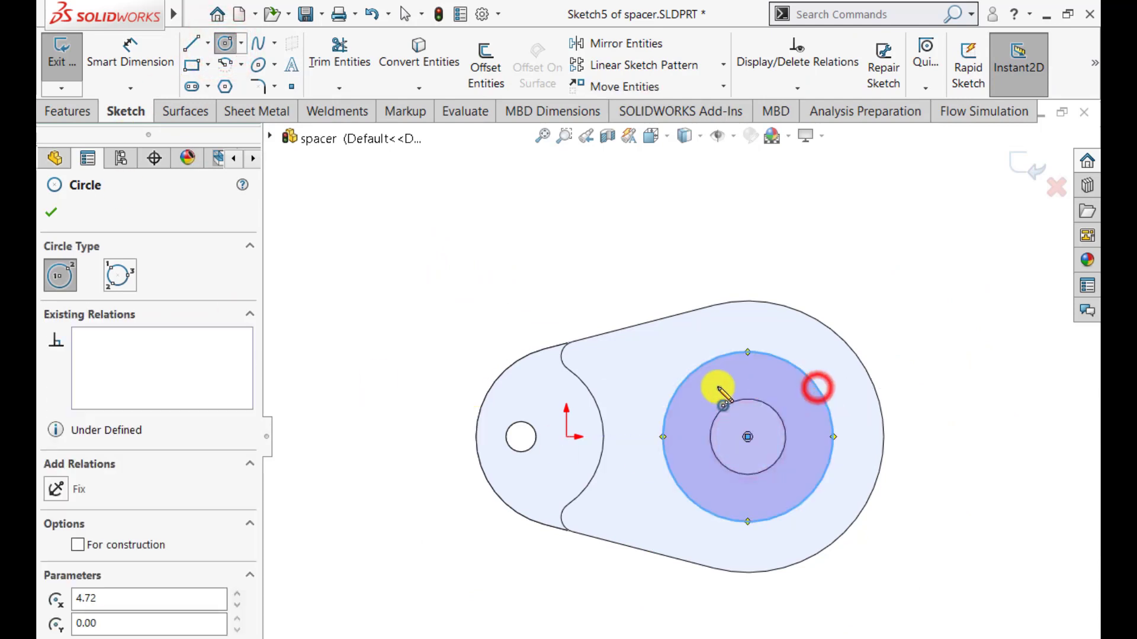
pyautogui.click(78, 545)
pyautogui.click(49, 217)
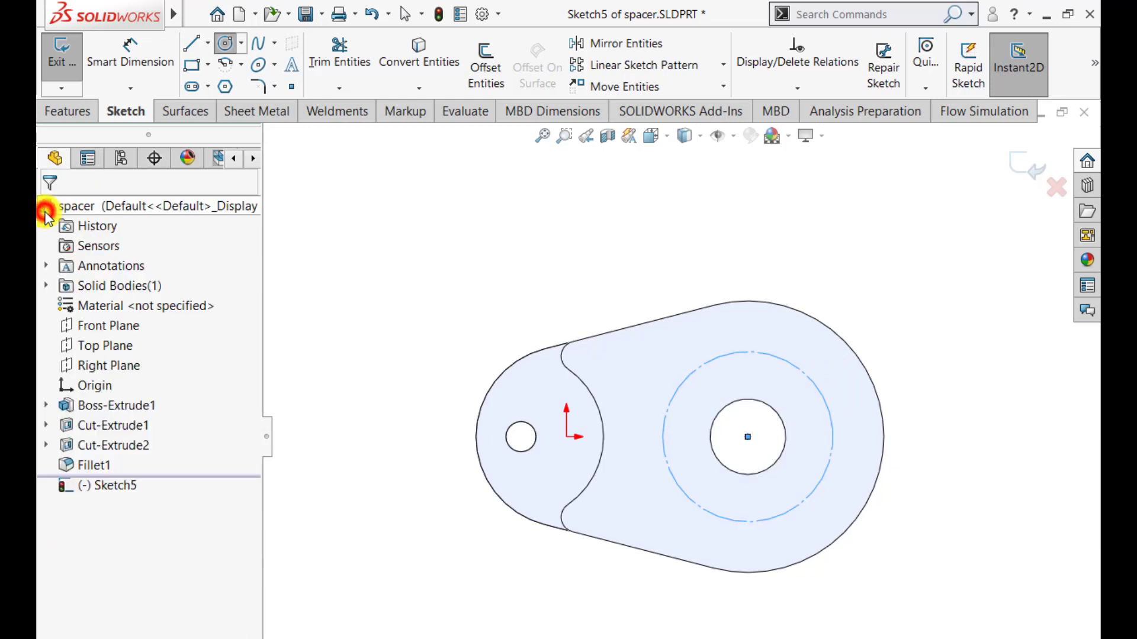
# Dimension the construction circle around the large hole with a diameter of 4.72 in
pyautogui.click(128, 61)
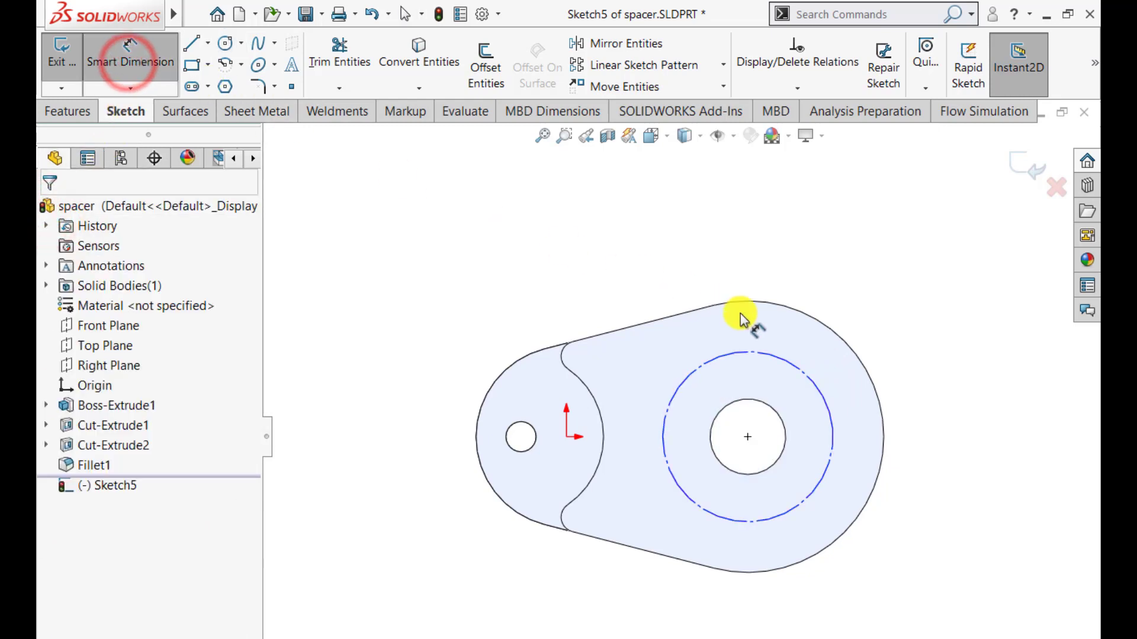
pyautogui.click(760, 354)
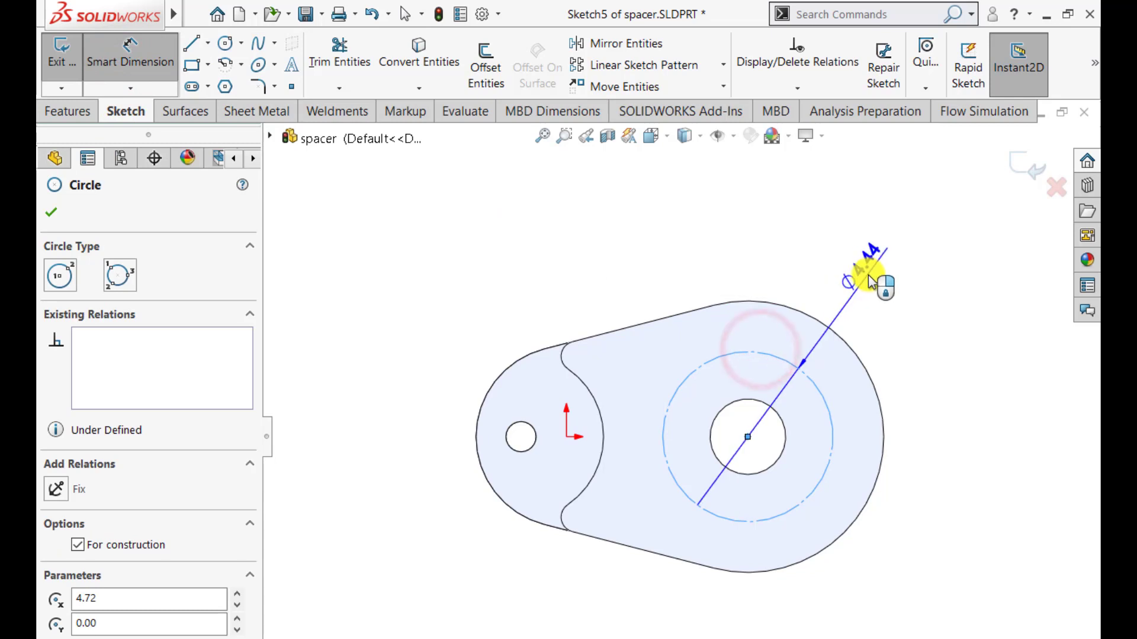
pyautogui.click(865, 263)
pyautogui.press('BackSpace')
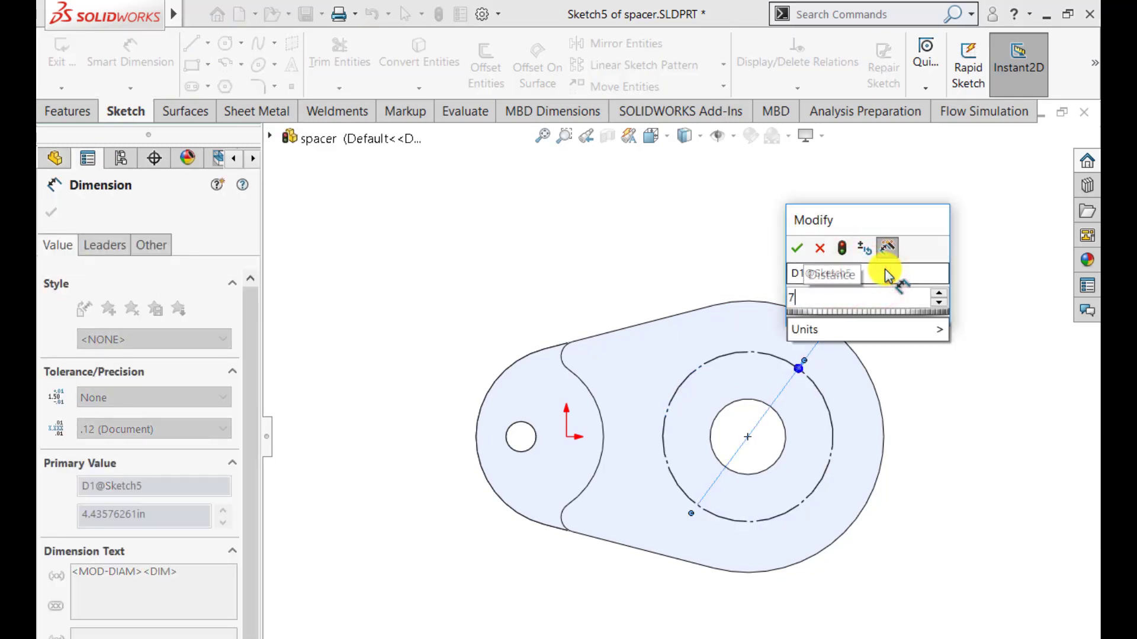
pyautogui.write('4')
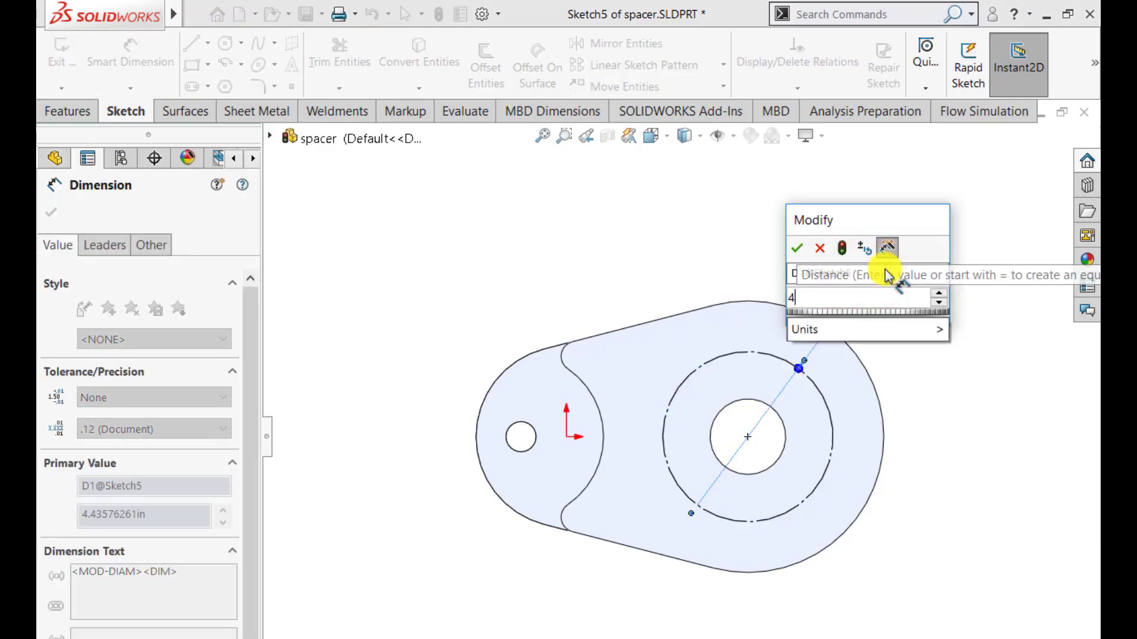
pyautogui.write('.72')
pyautogui.press('Return')
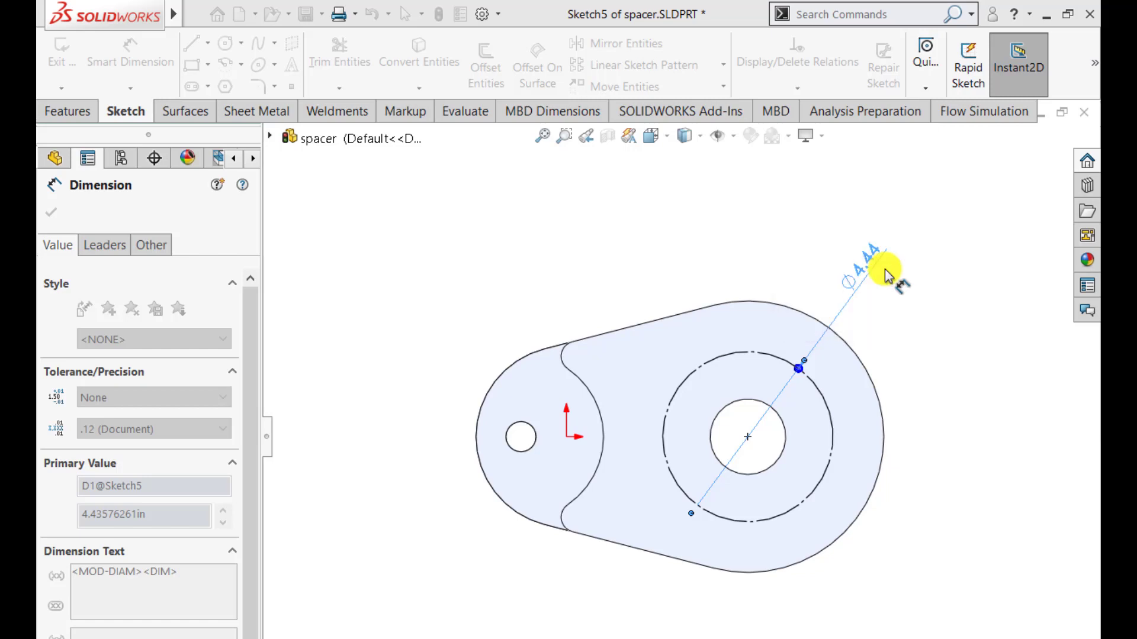
pyautogui.click(50, 199)
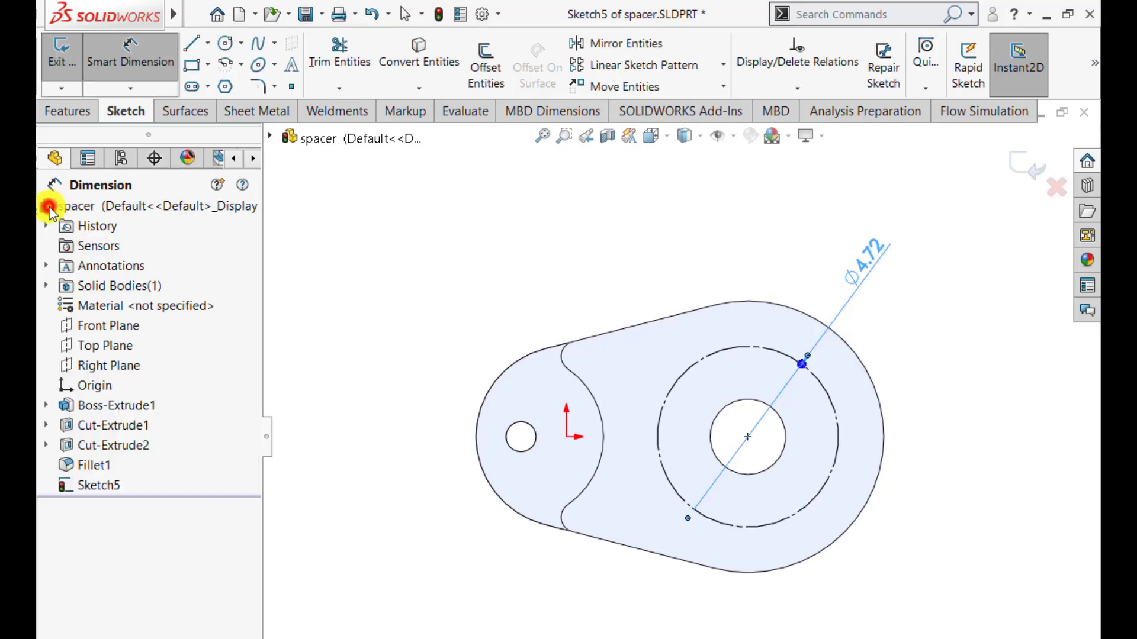
# Sketch a circle about 0.90 in in diameter centred on the construction circle's quadrant point farthest from the small hole
pyautogui.click(225, 43)
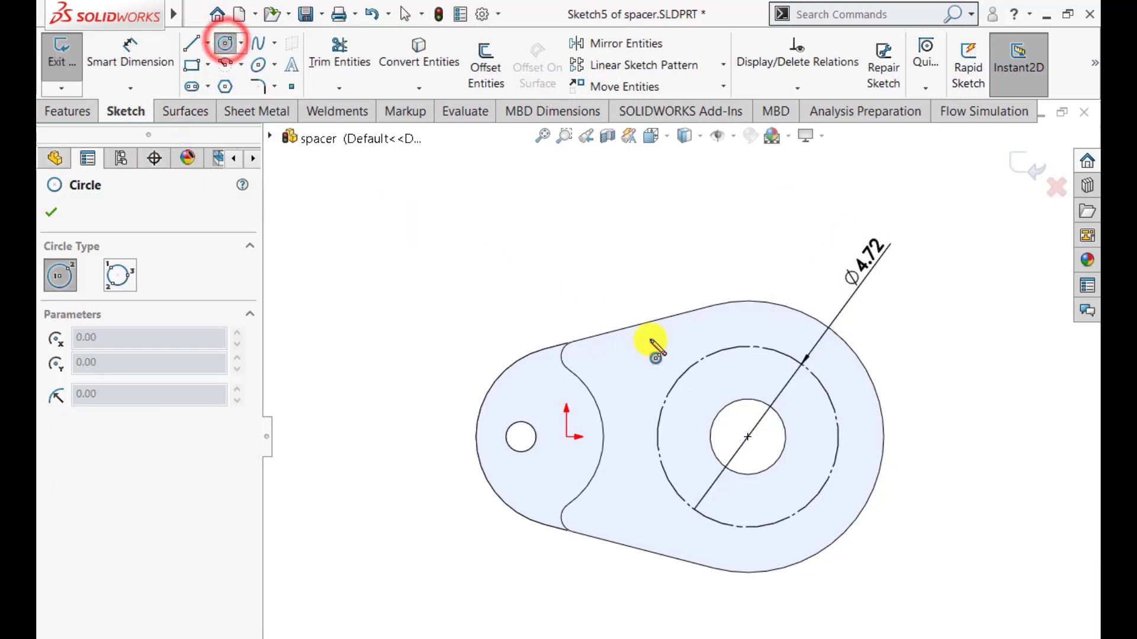
pyautogui.click(836, 439)
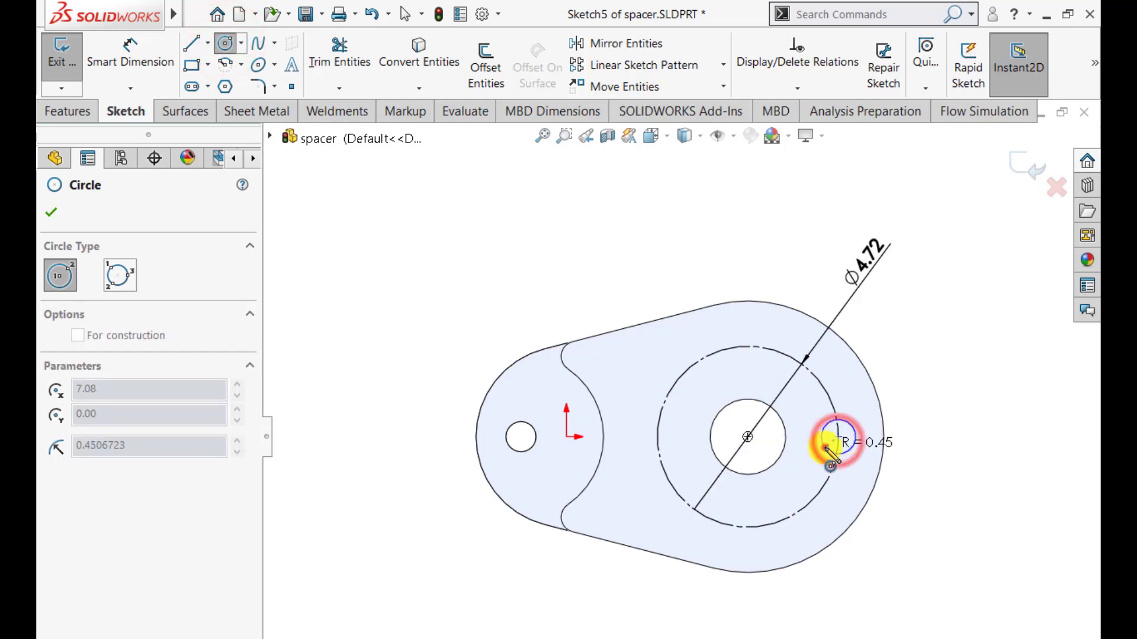
pyautogui.click(853, 447)
pyautogui.click(50, 220)
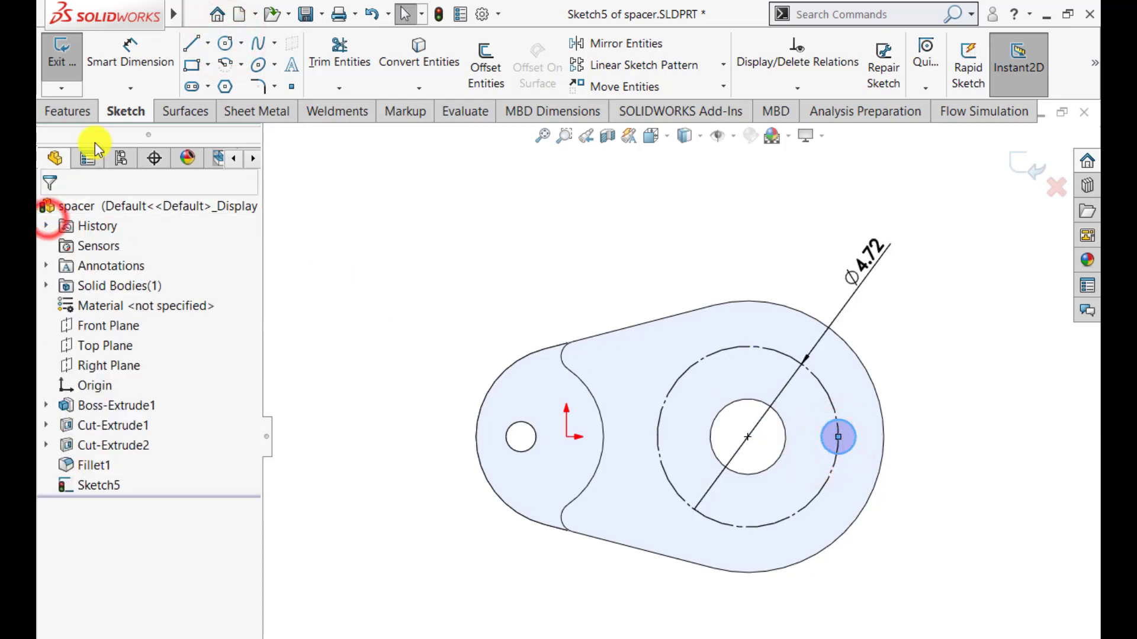
# Dimension the small circle on the construction circle with a diameter of 0.47 in
pyautogui.click(131, 52)
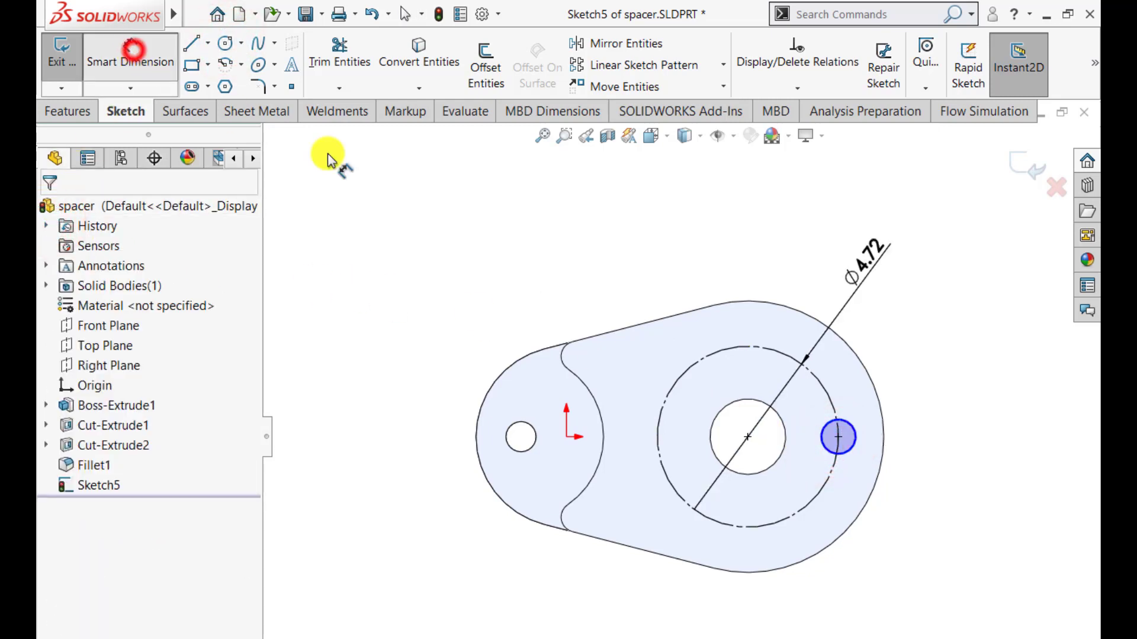
pyautogui.click(856, 436)
pyautogui.click(908, 383)
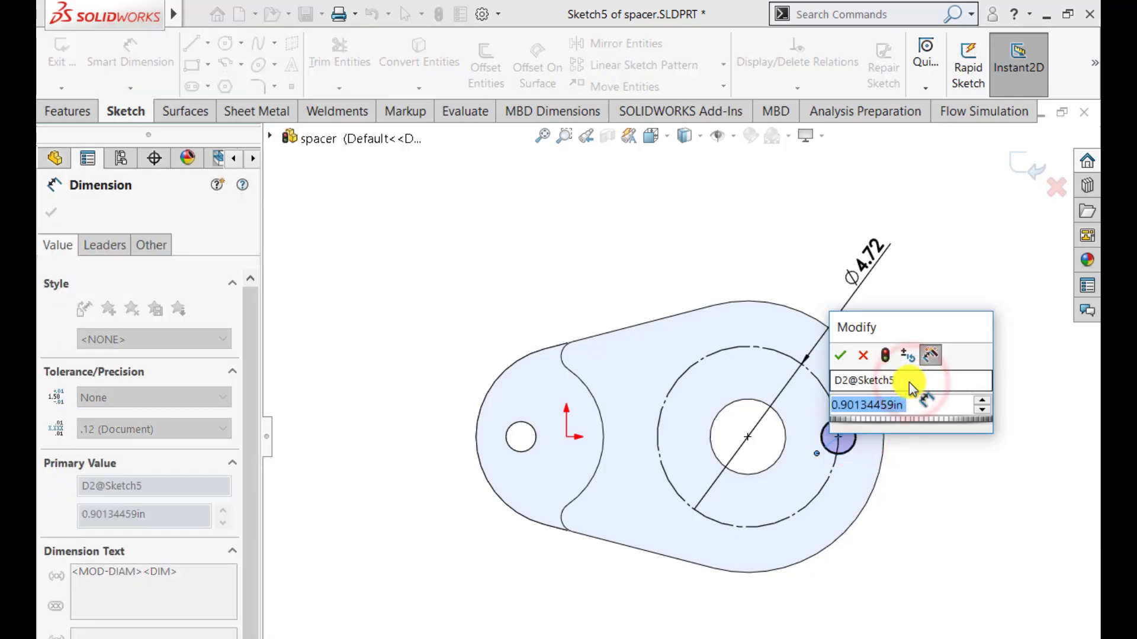
pyautogui.write('.47')
pyautogui.press('Return')
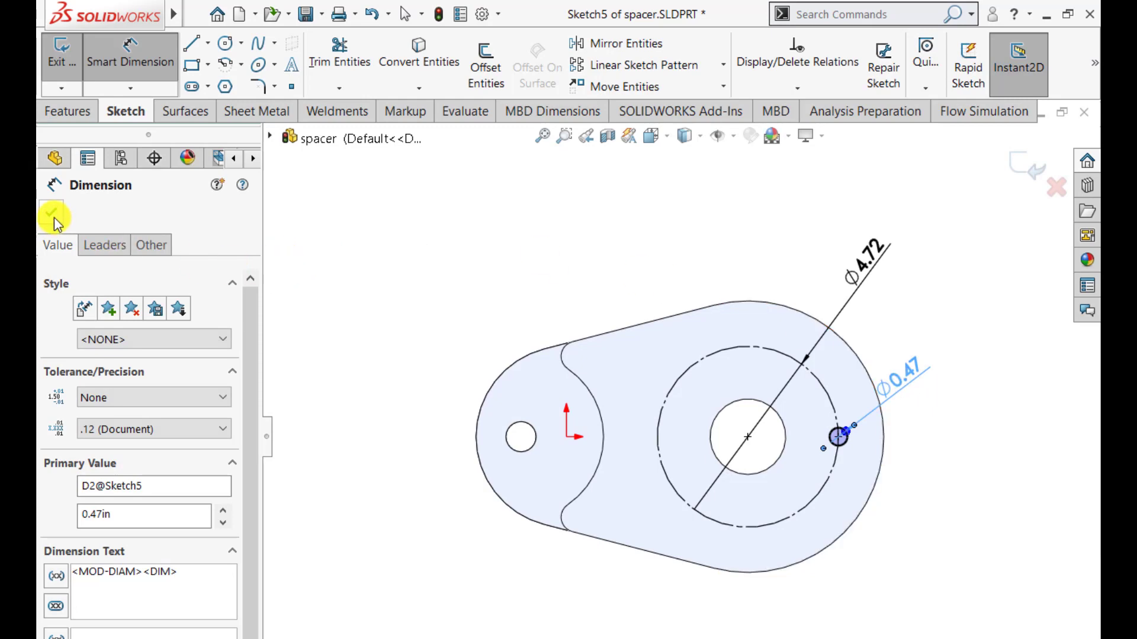
pyautogui.click(53, 214)
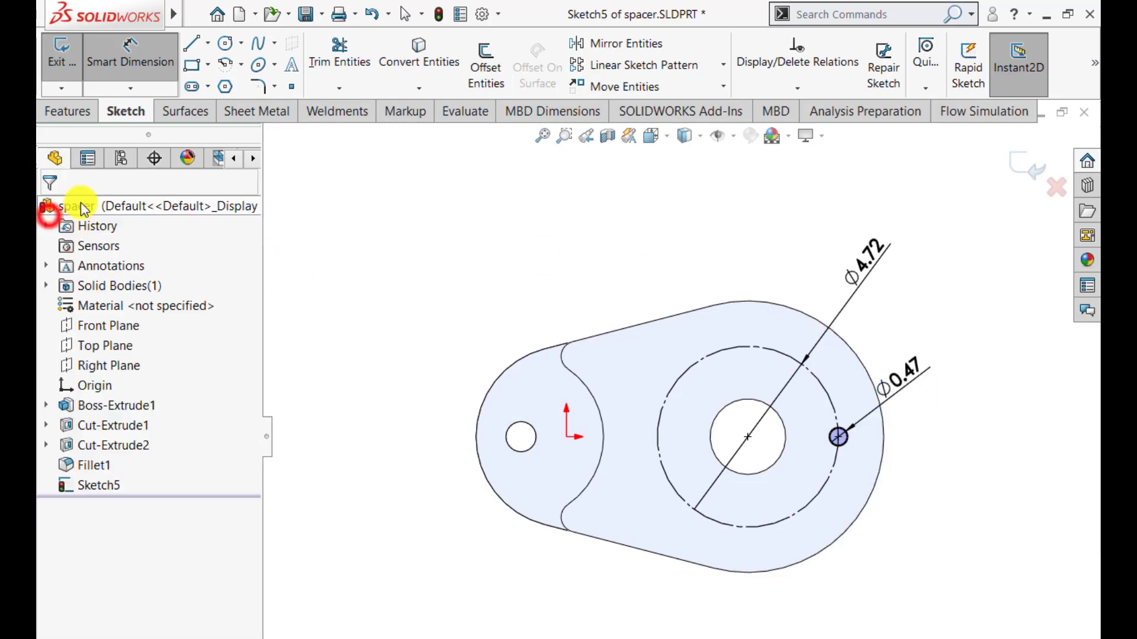
# Finish the sketch and cut the 0.47 in circle through the plate with an Extruded Cut set to Through All
pyautogui.click(1029, 175)
pyautogui.moveTo(571, 297)
pyautogui.mouseDown(button='middle')
pyautogui.moveTo(482, 363)
pyautogui.moveTo(460, 283)
pyautogui.moveTo(469, 264)
pyautogui.mouseUp(button='middle')
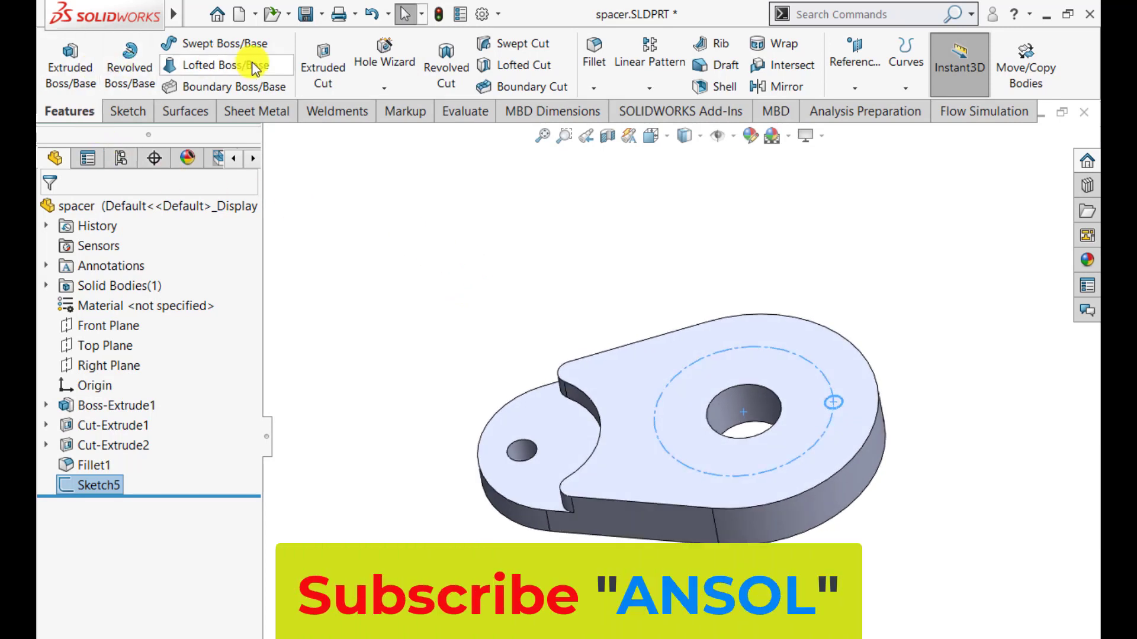
pyautogui.click(320, 56)
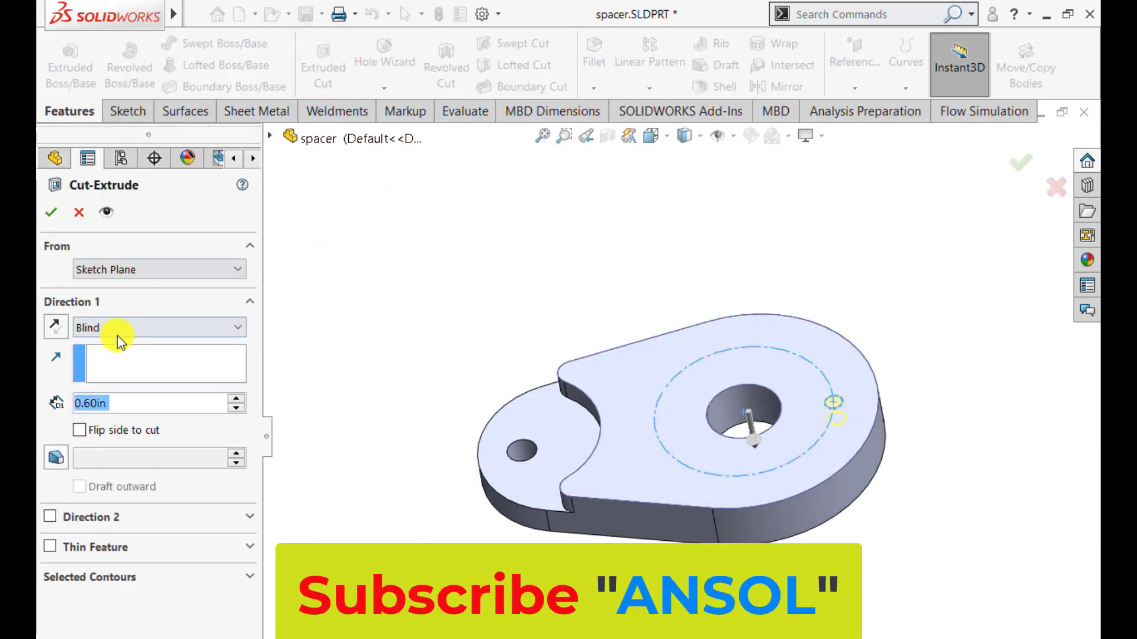
pyautogui.click(117, 331)
pyautogui.click(101, 355)
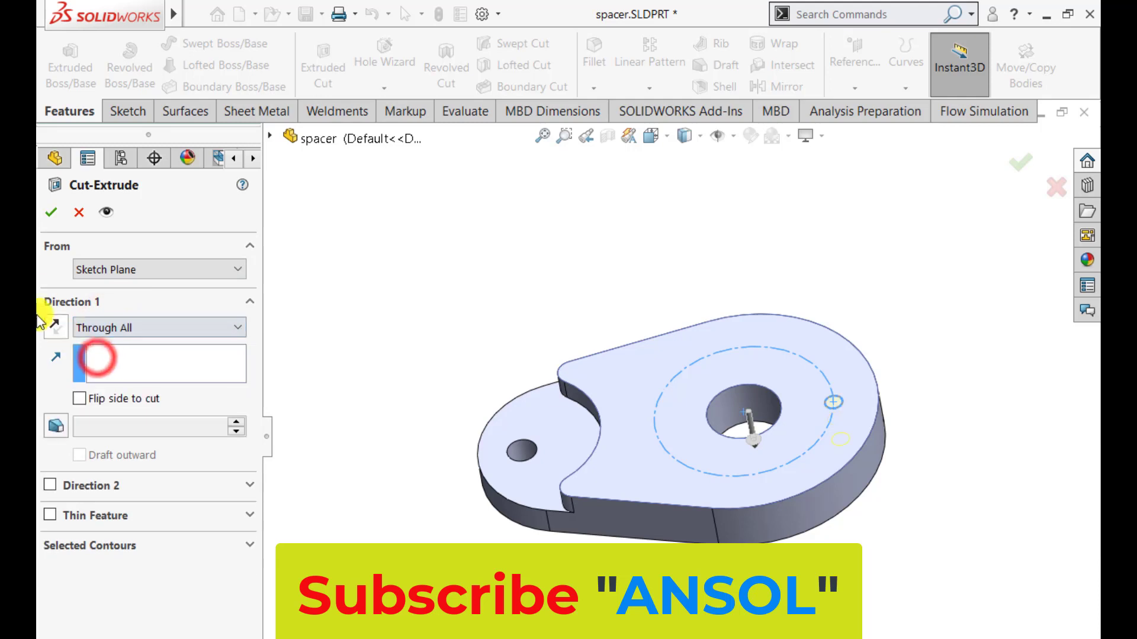
pyautogui.click(50, 214)
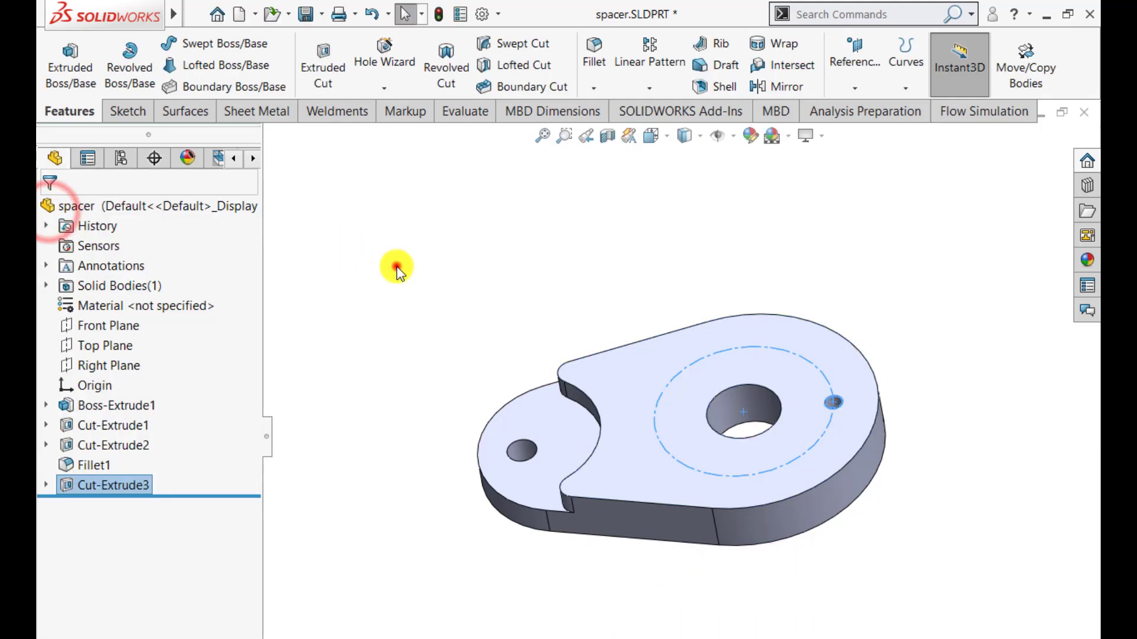
pyautogui.click(395, 264)
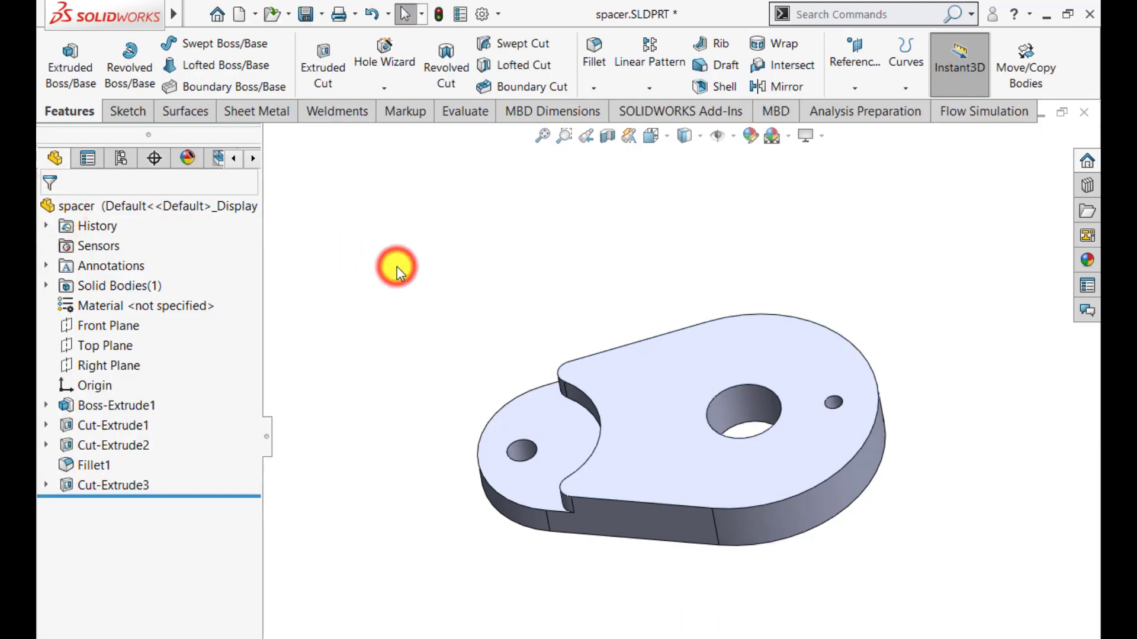
# Circular-pattern the 0.47 in hole cut about the large hole's inner face with 4 equally spaced instances over 360 degrees
pyautogui.click(119, 486)
pyautogui.click(648, 90)
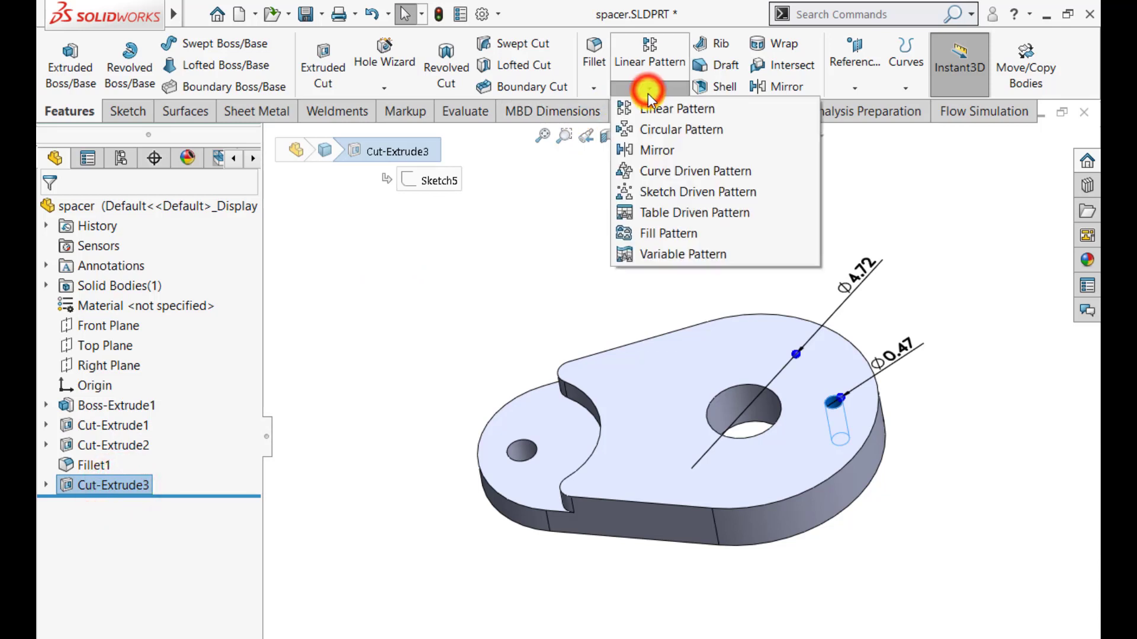
pyautogui.click(655, 131)
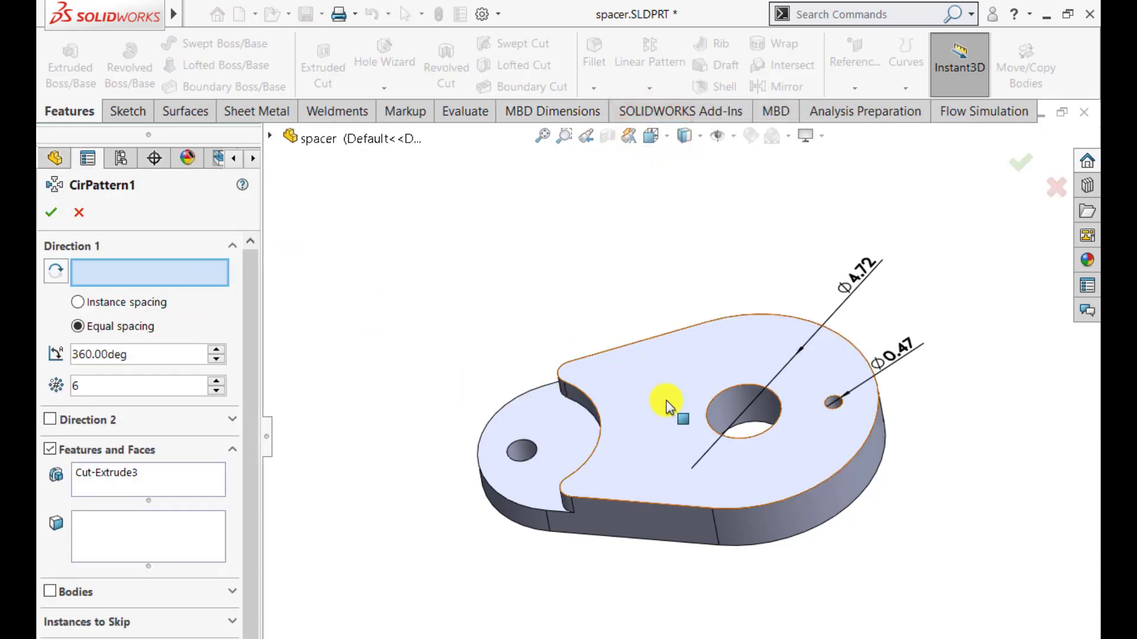
pyautogui.click(722, 400)
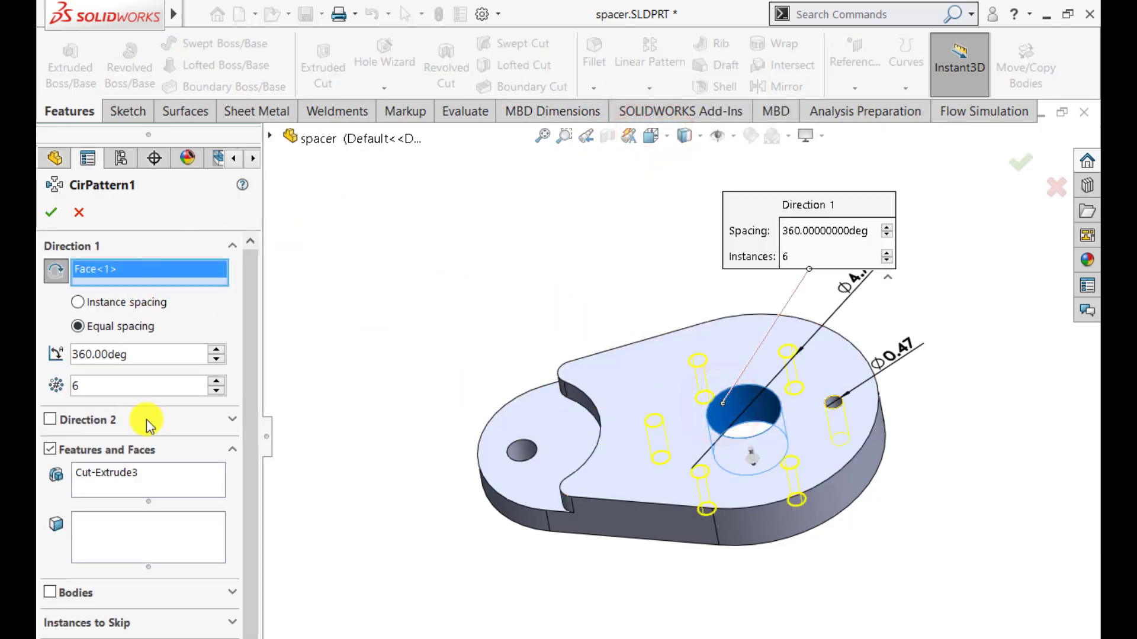
pyautogui.click(217, 391)
pyautogui.click(217, 391)
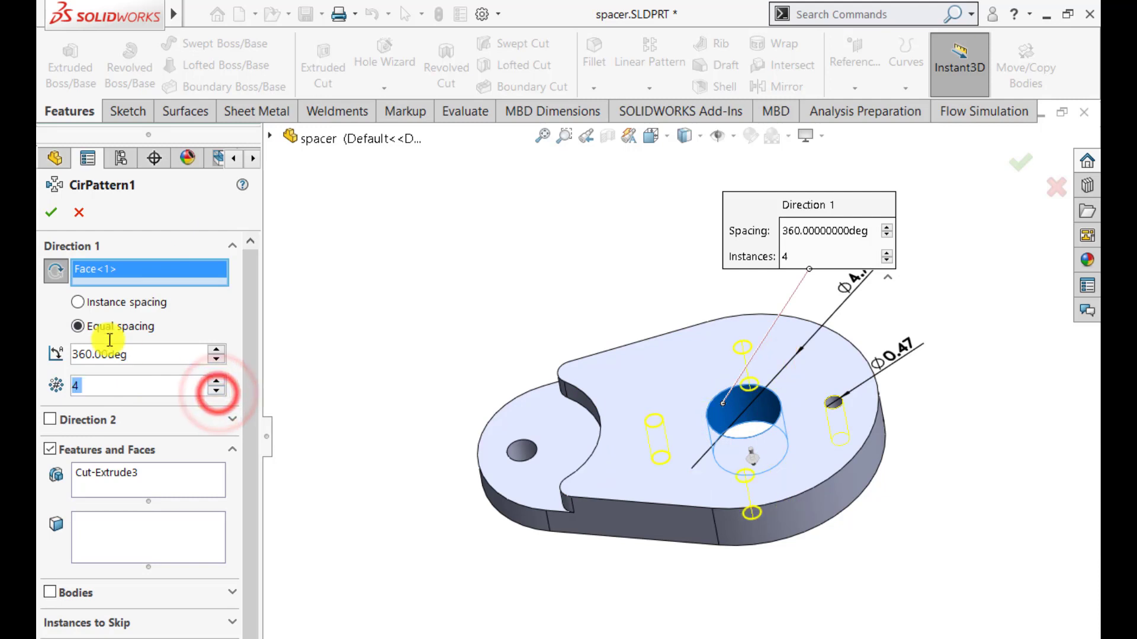
pyautogui.click(56, 213)
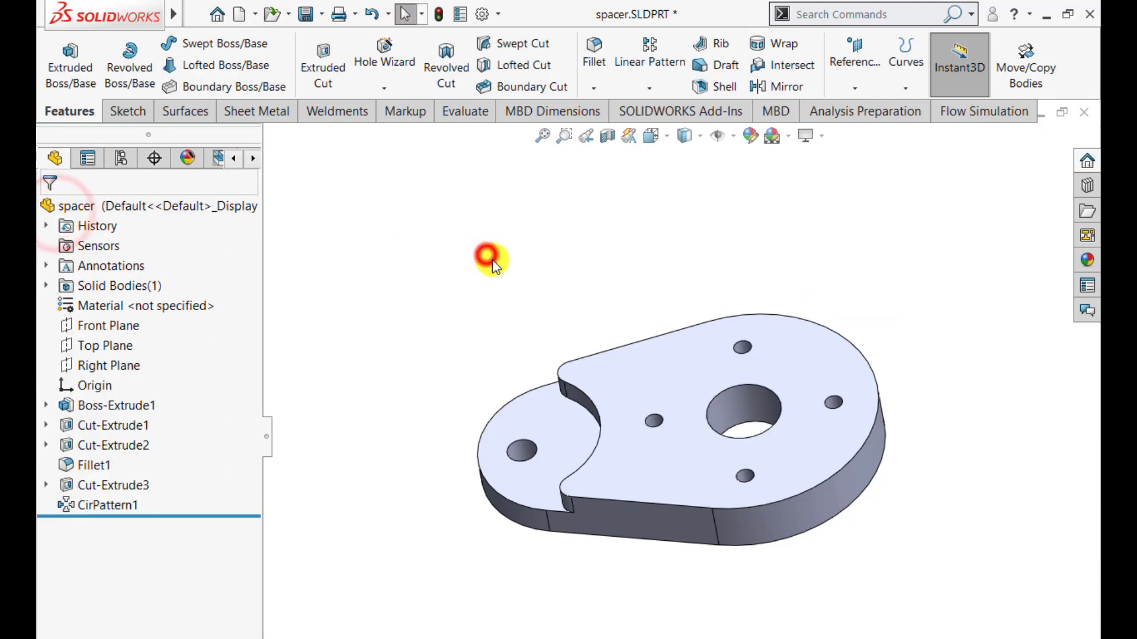
# Start a sketch on the plate's underside and draw a horizontal centerline from the large hole's centre to the origin
pyautogui.moveTo(490, 256); pyautogui.dragTo(446, 496, button='middle')
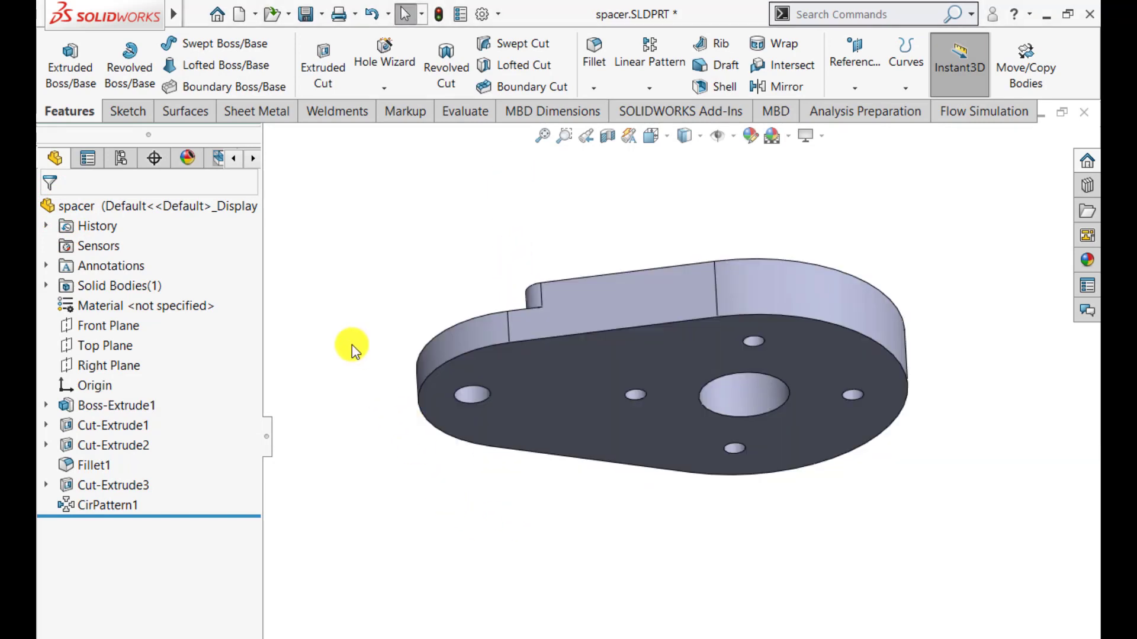
pyautogui.click(602, 375)
pyautogui.click(673, 327)
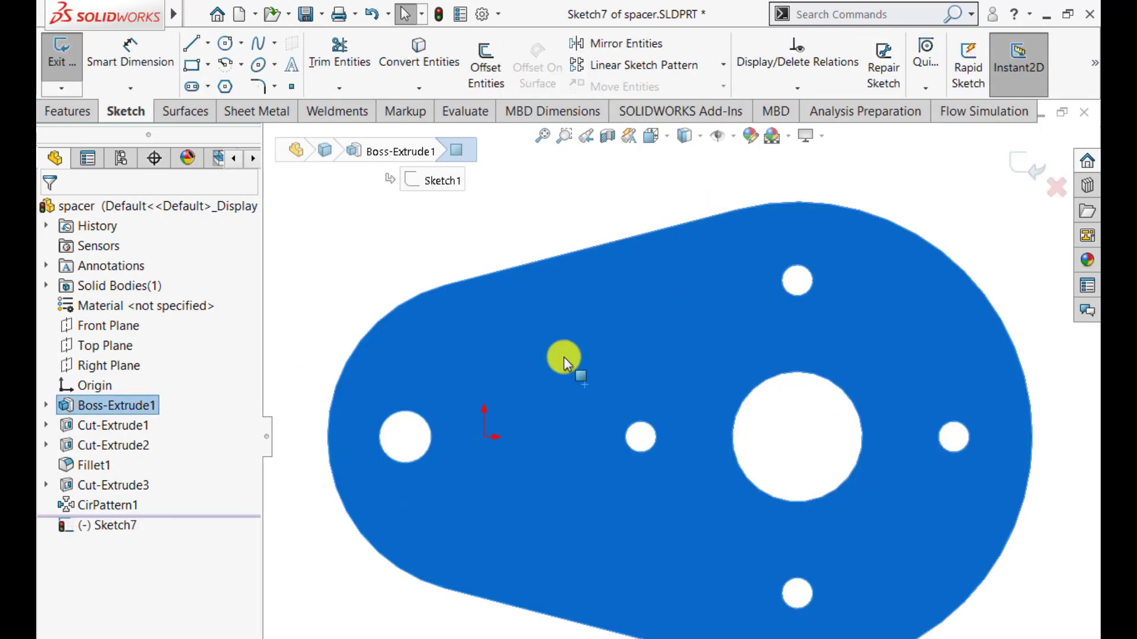
pyautogui.scroll(6, 563, 357)
pyautogui.click(468, 331)
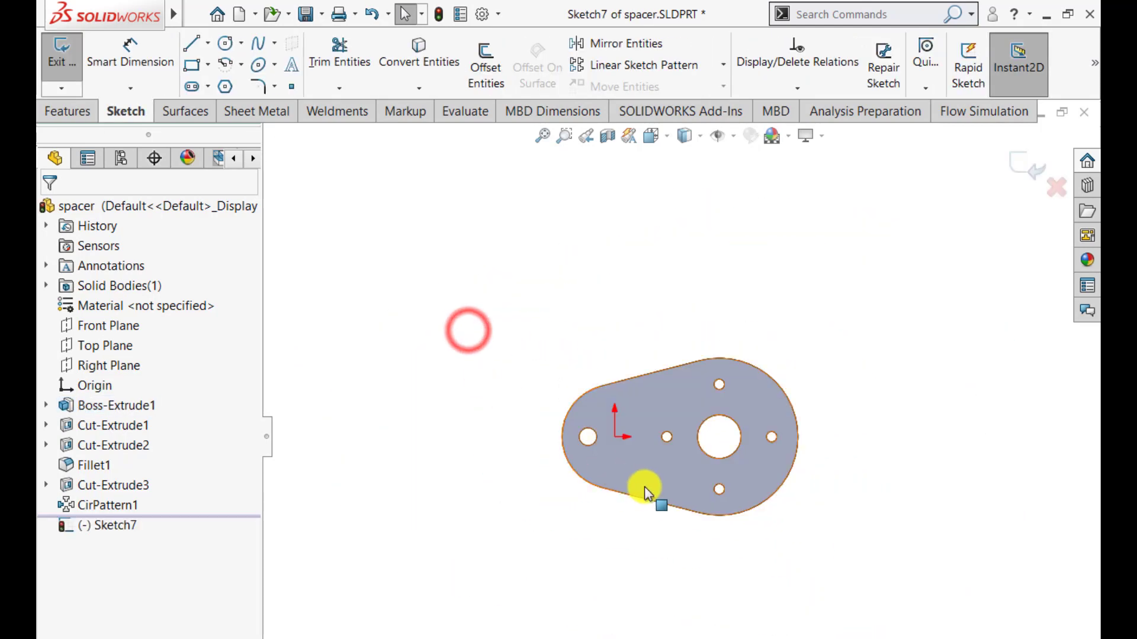
pyautogui.scroll(-2, 644, 488)
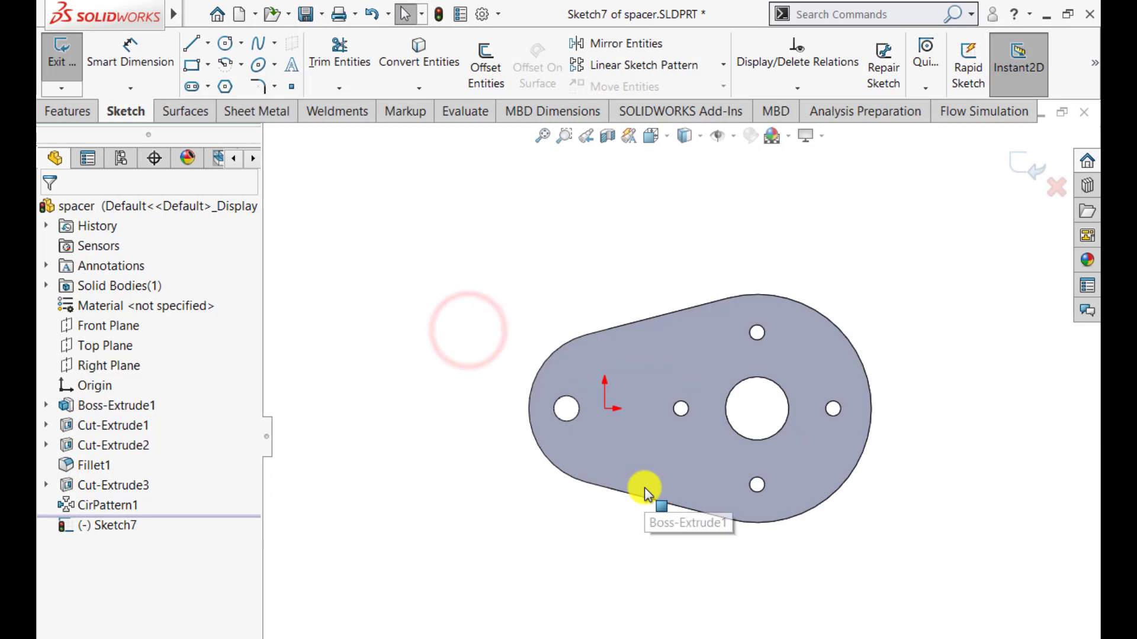
pyautogui.click(207, 44)
pyautogui.click(198, 82)
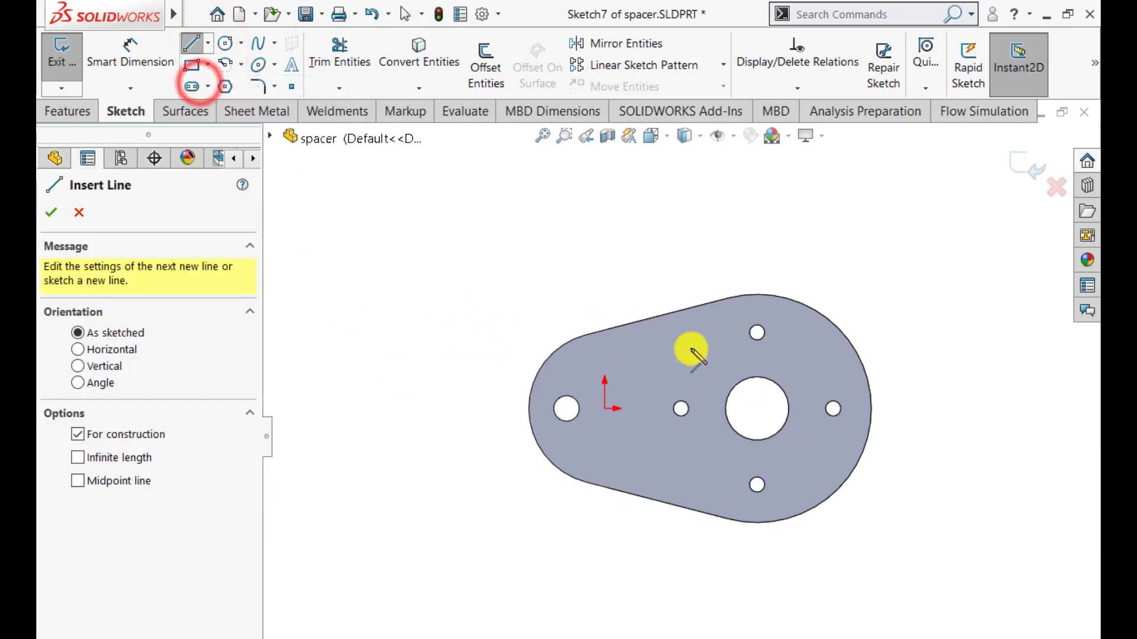
pyautogui.click(757, 408)
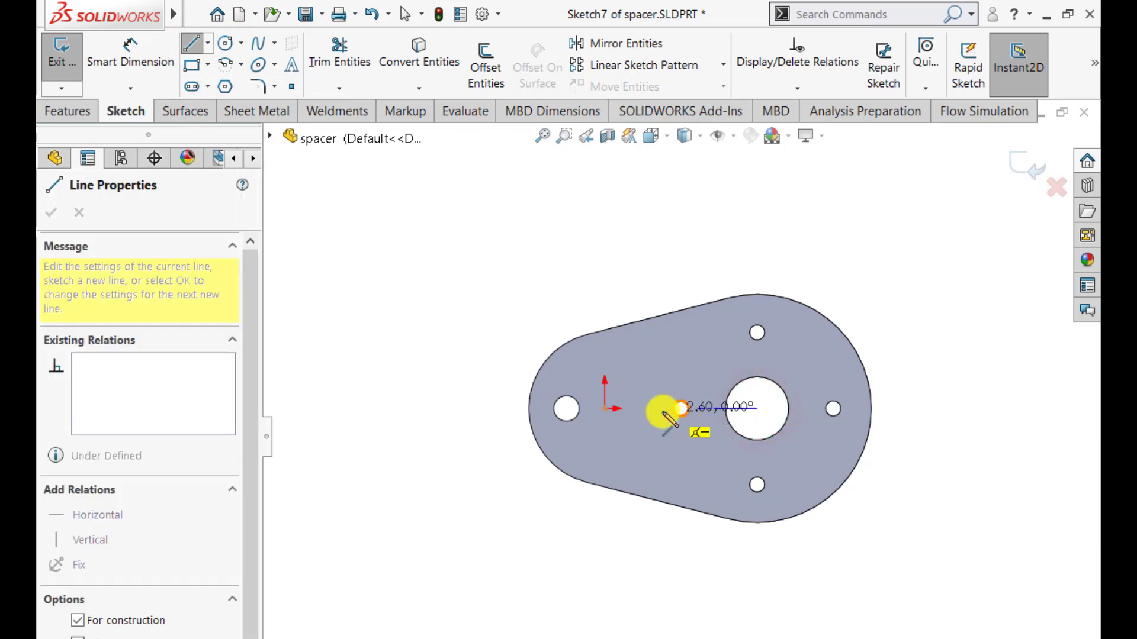
pyautogui.click(604, 408)
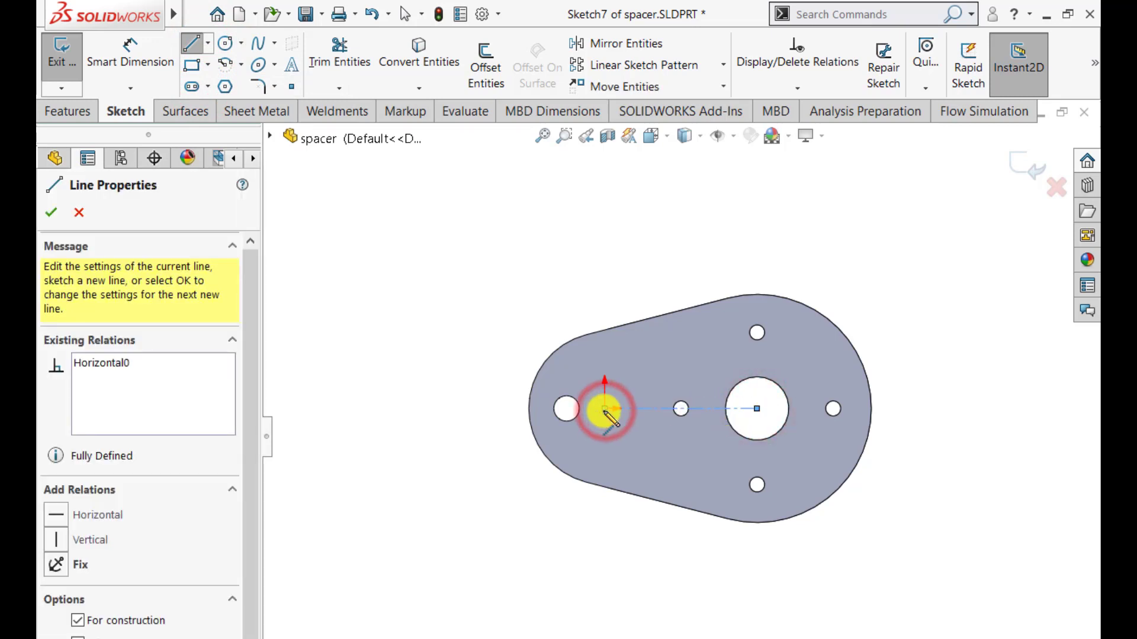
pyautogui.press('Escape')
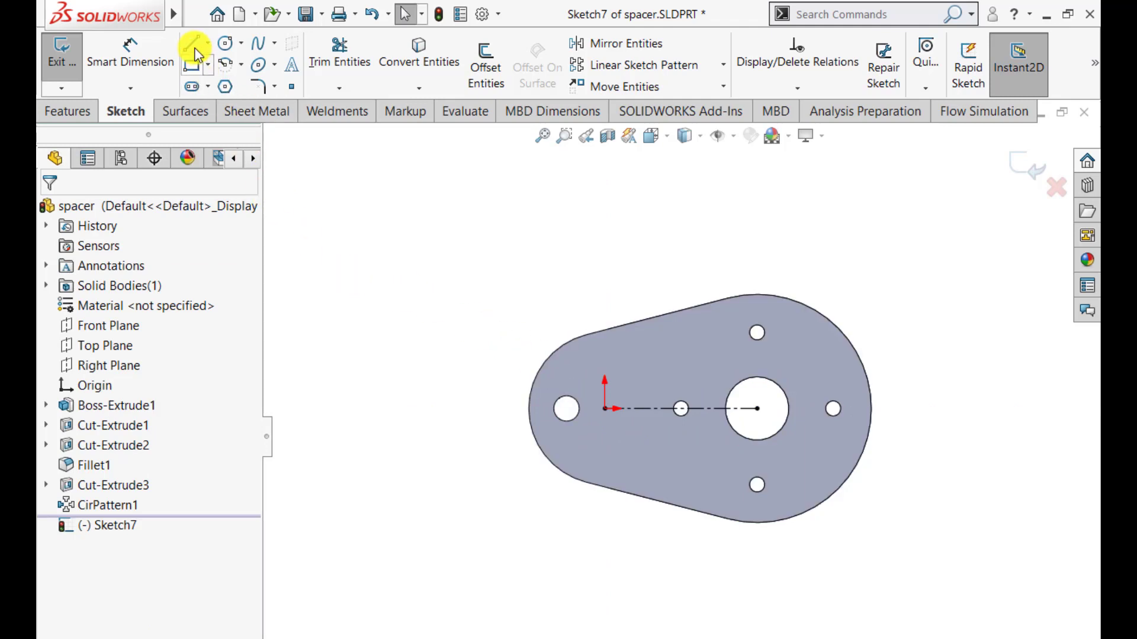
# Sketch a vertical midpoint line about 10.14 in long, centred on the centerline between the origin and the nearest 0.47 in hole
pyautogui.click(207, 45)
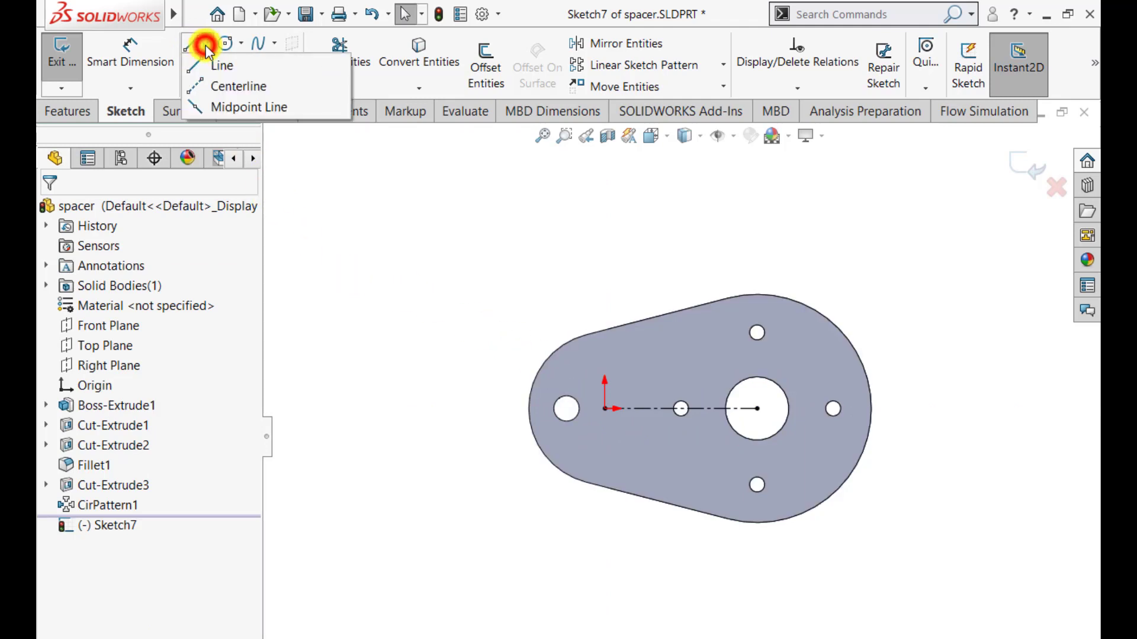
pyautogui.click(208, 108)
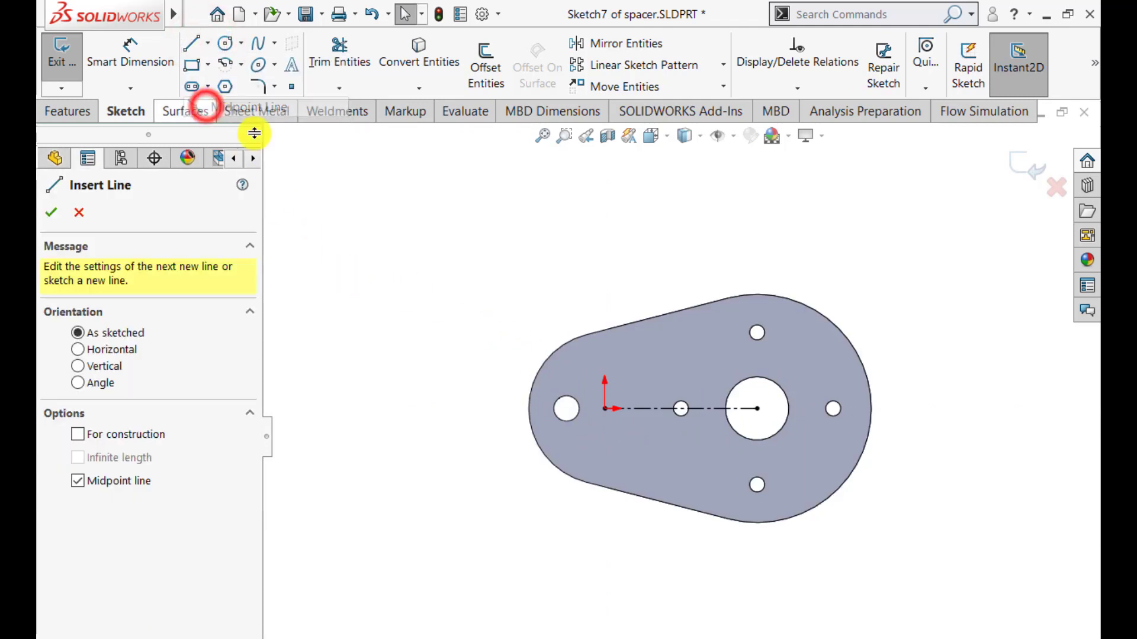
pyautogui.click(649, 406)
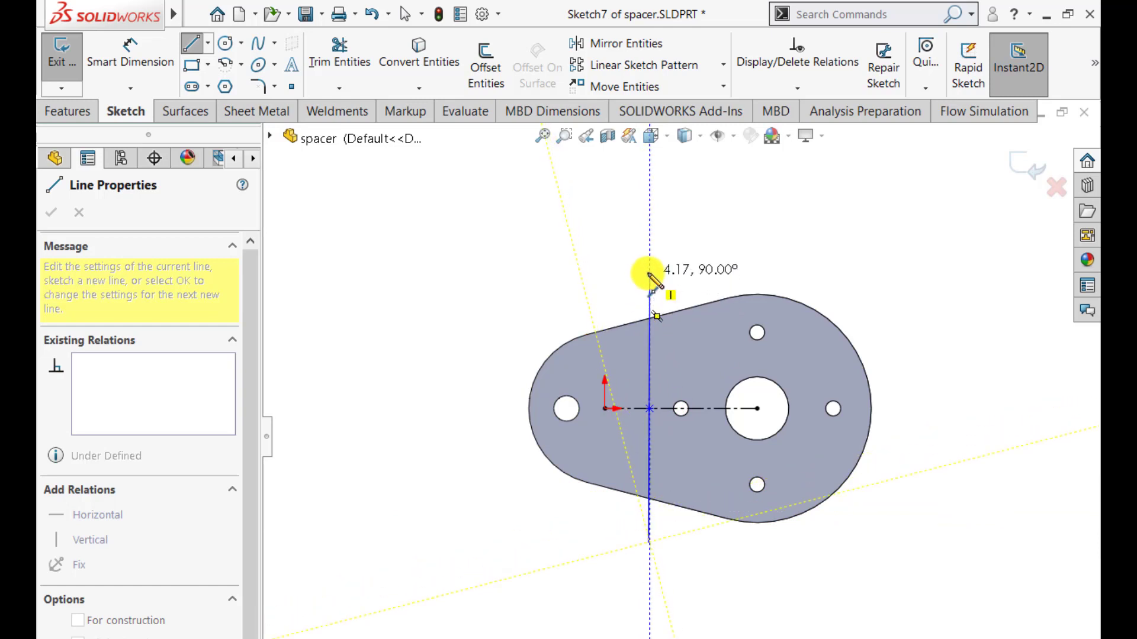
pyautogui.click(650, 245)
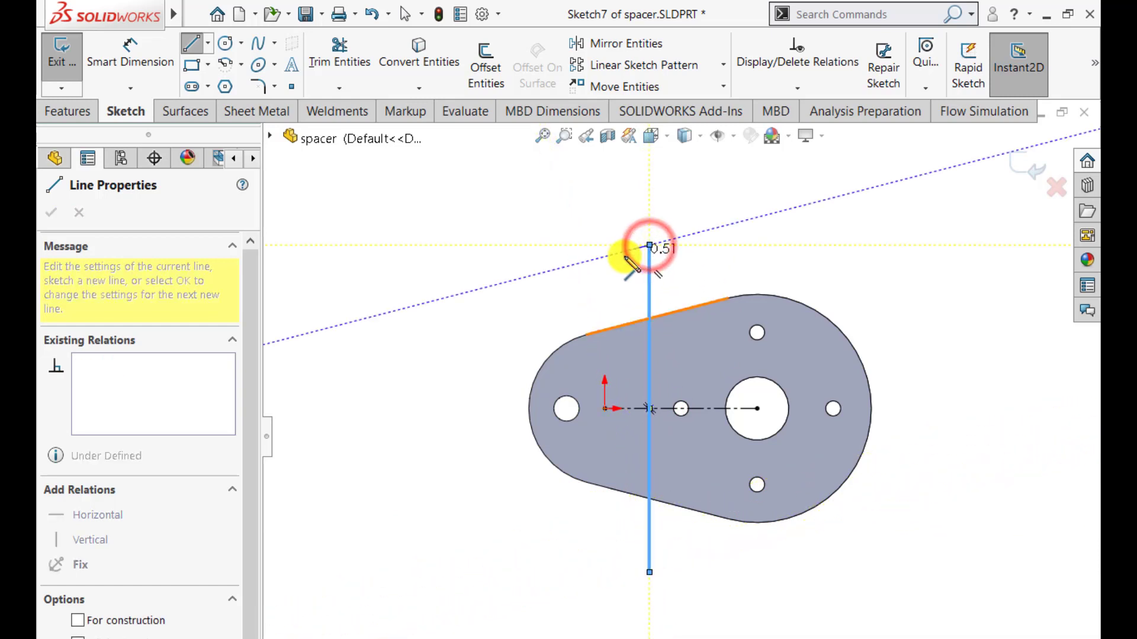
pyautogui.press('Escape')
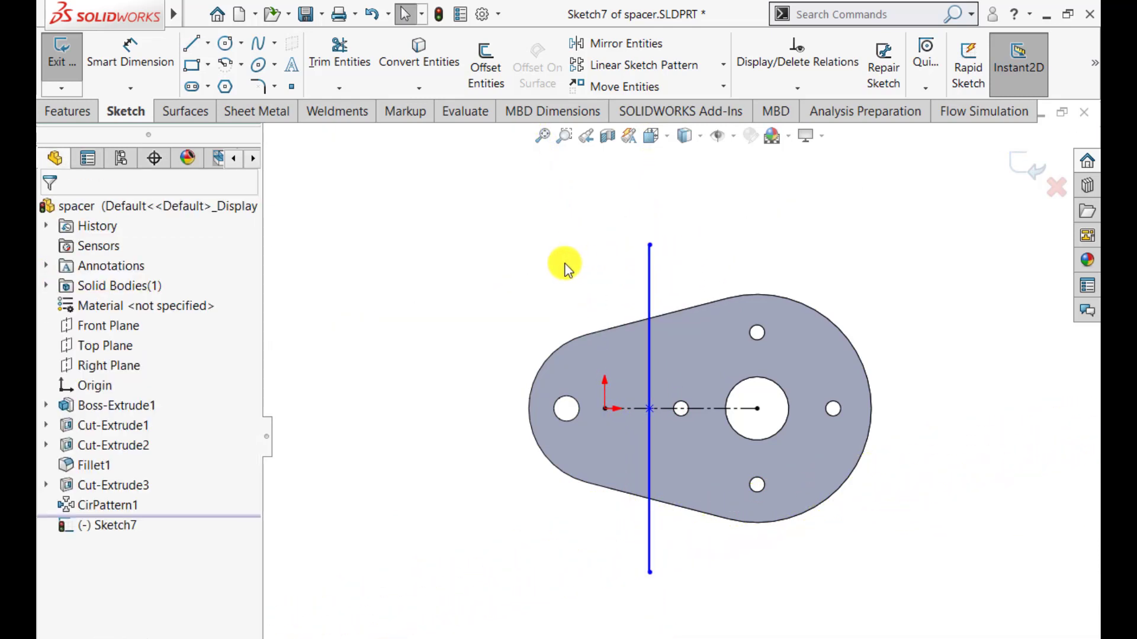
pyautogui.click(649, 286)
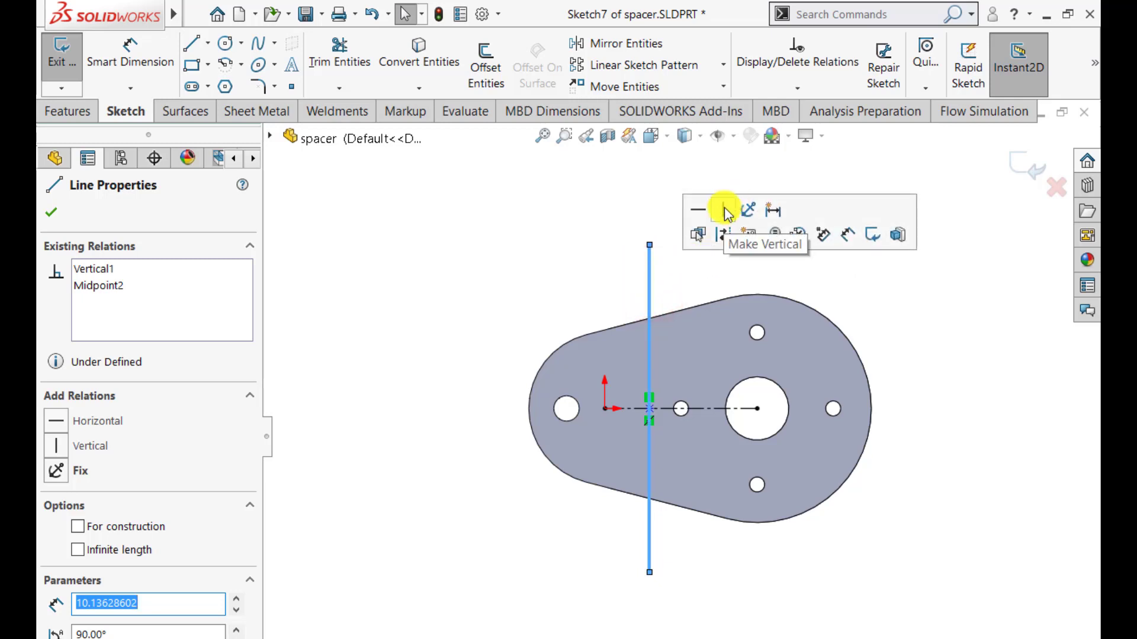
pyautogui.click(716, 210)
pyautogui.click(49, 217)
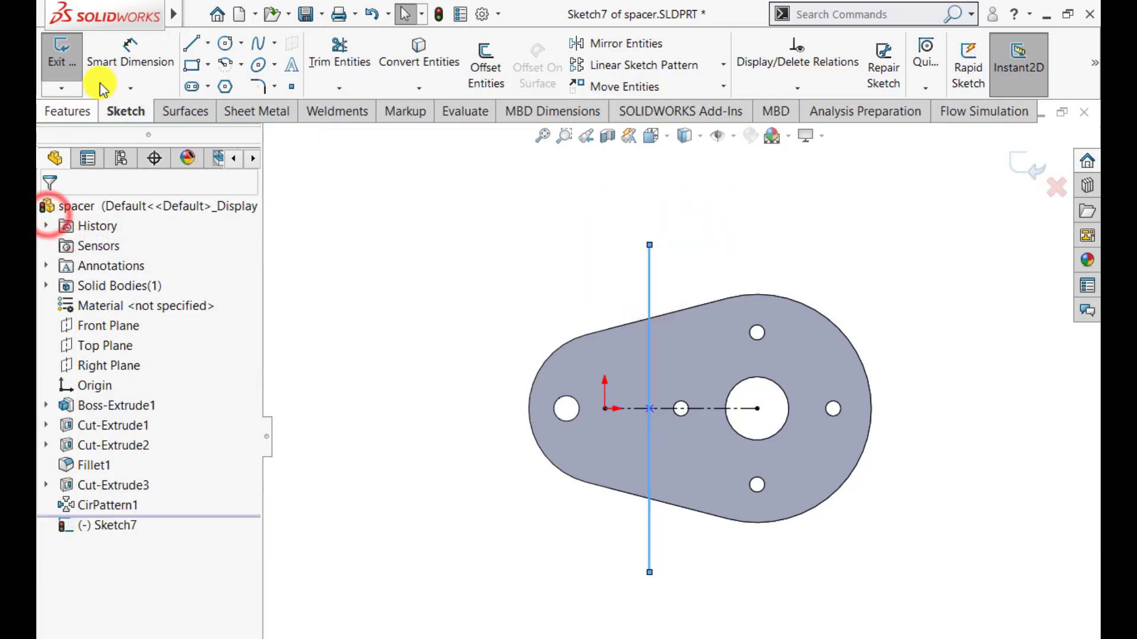
# Dimension the distance from the vertical line to the large hole's centre as 3.15 in
pyautogui.click(131, 50)
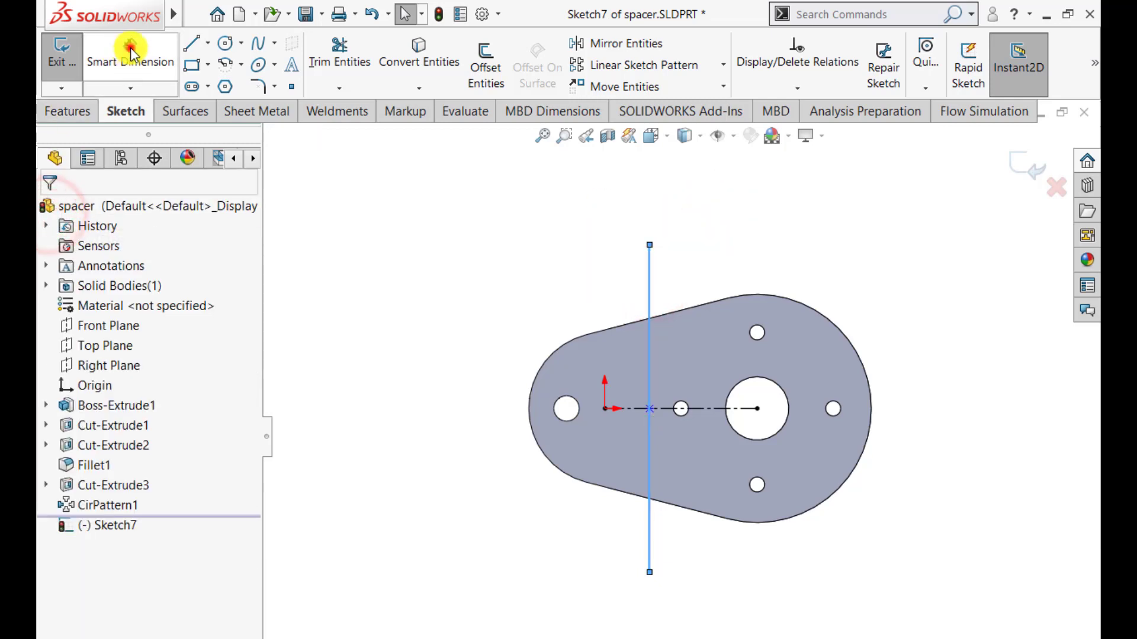
pyautogui.click(646, 290)
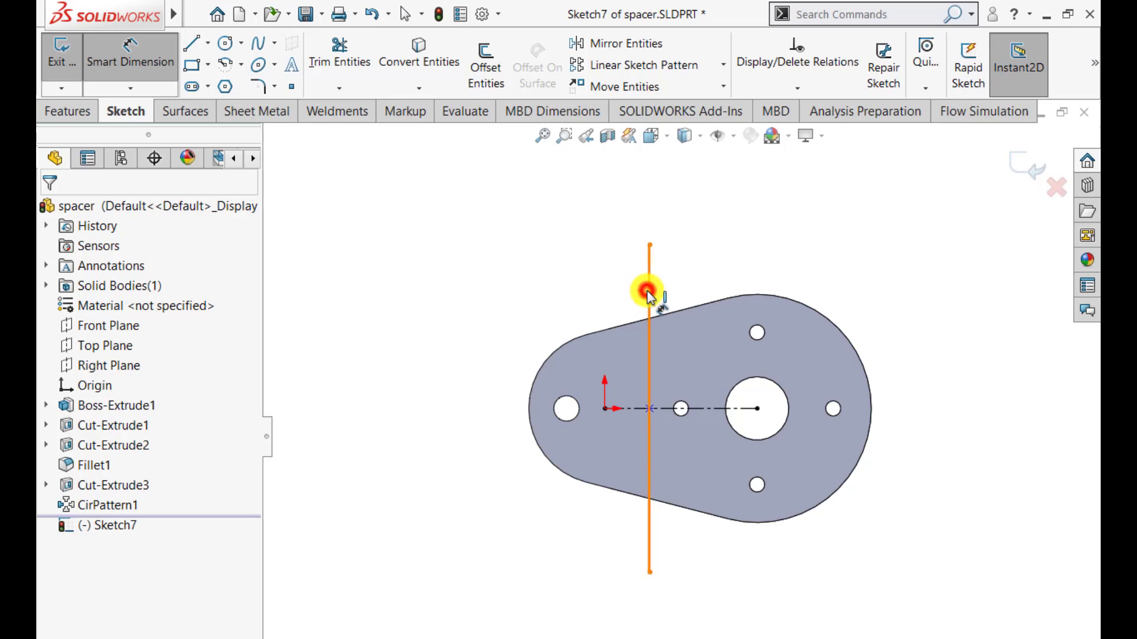
pyautogui.click(756, 409)
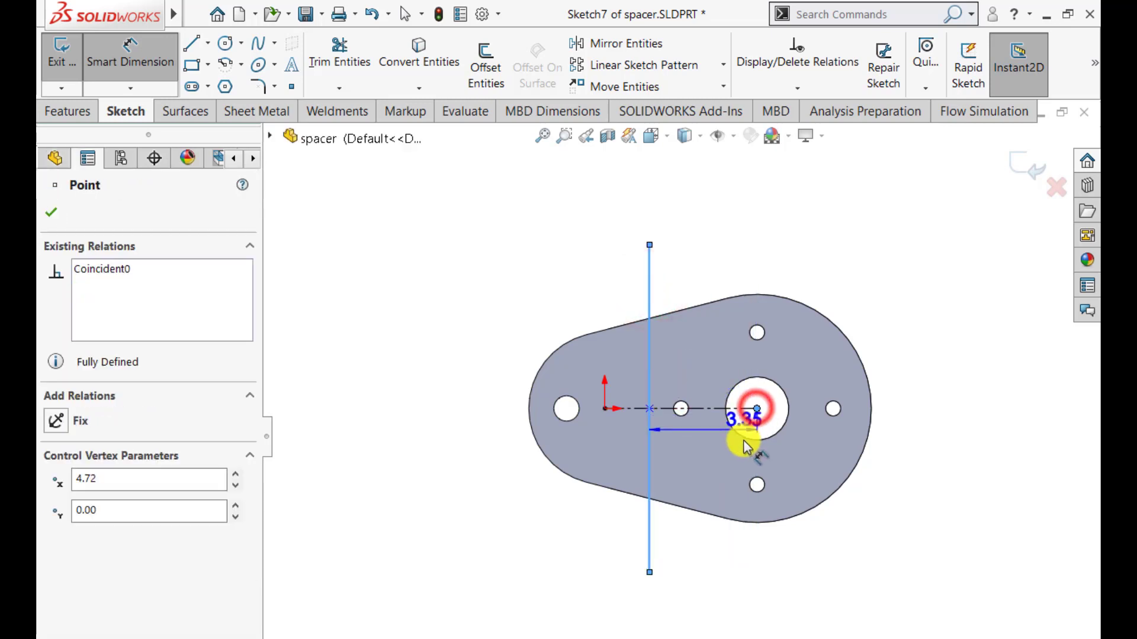
pyautogui.doubleClick(718, 616)
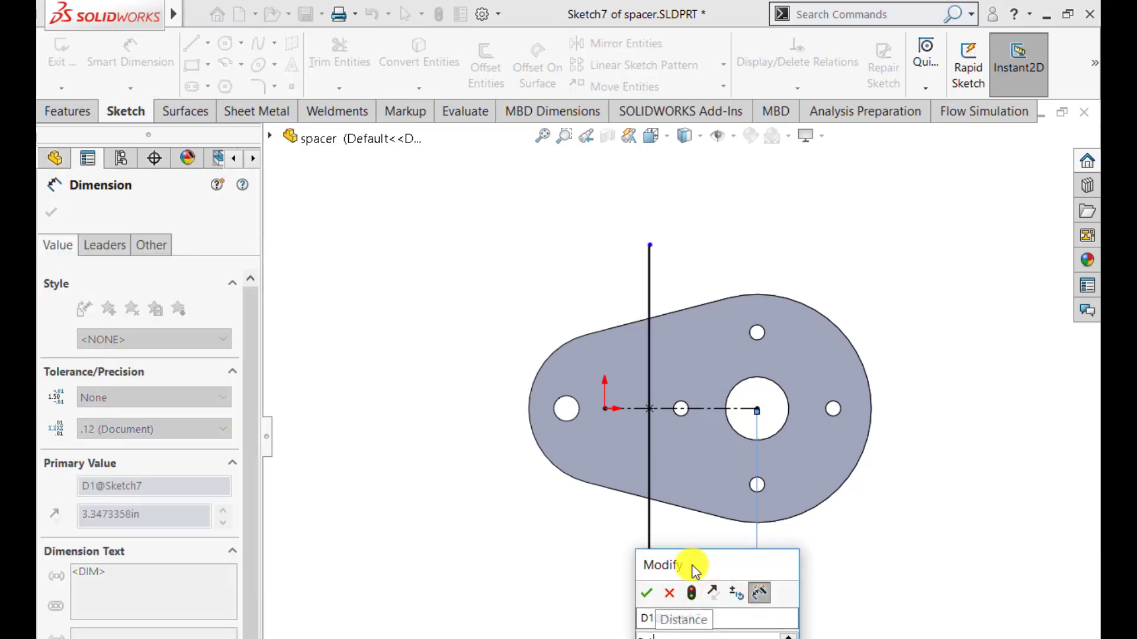
pyautogui.press('Return')
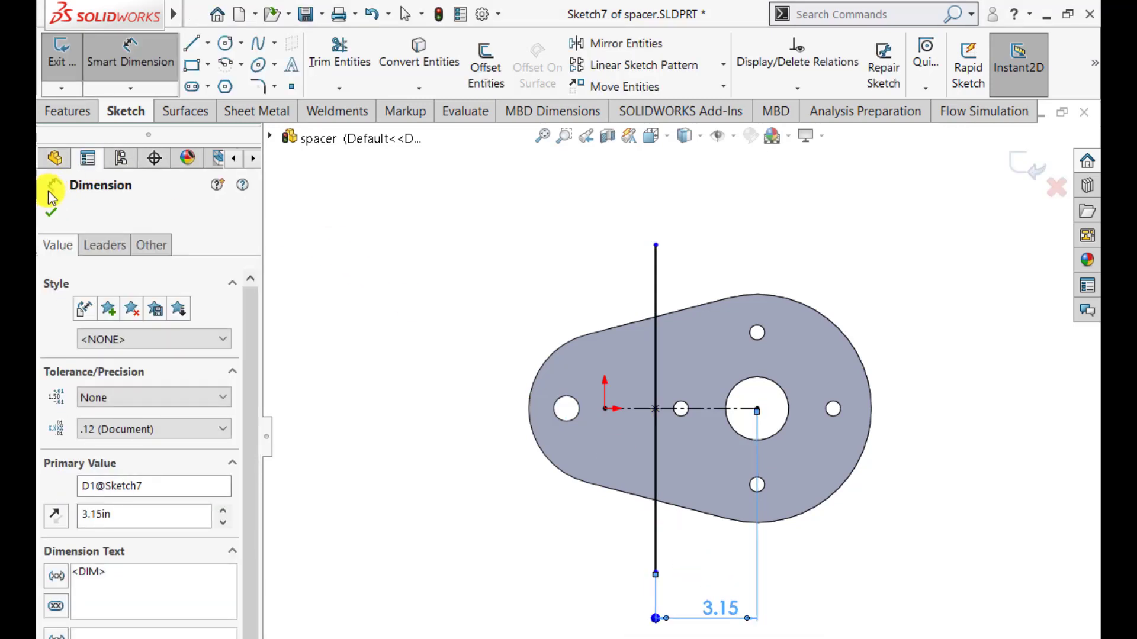
pyautogui.click(47, 215)
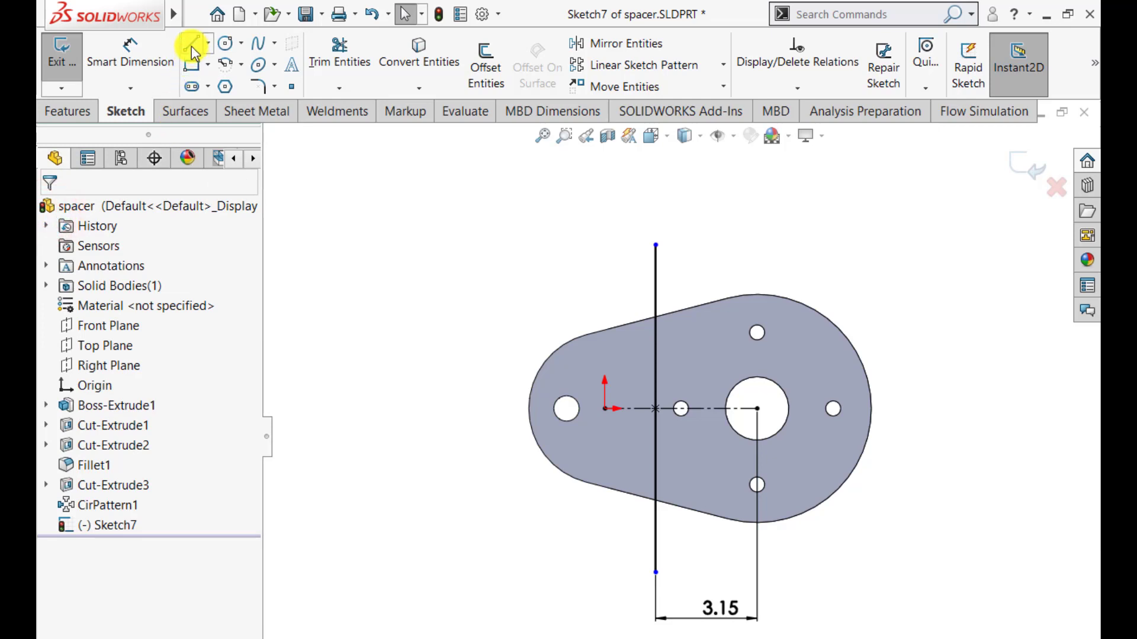
# Sketch three connected lines from the vertical line's endpoints to form a closed rectangle enclosing the plate's large-hole end
pyautogui.click(191, 50)
pyautogui.click(654, 245)
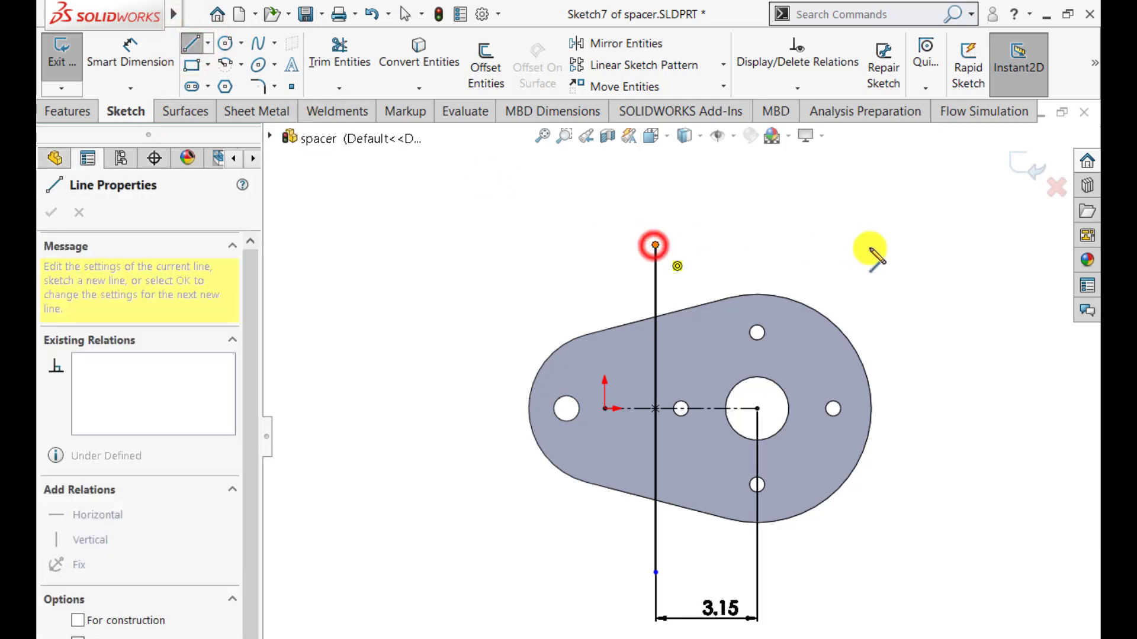
pyautogui.click(936, 244)
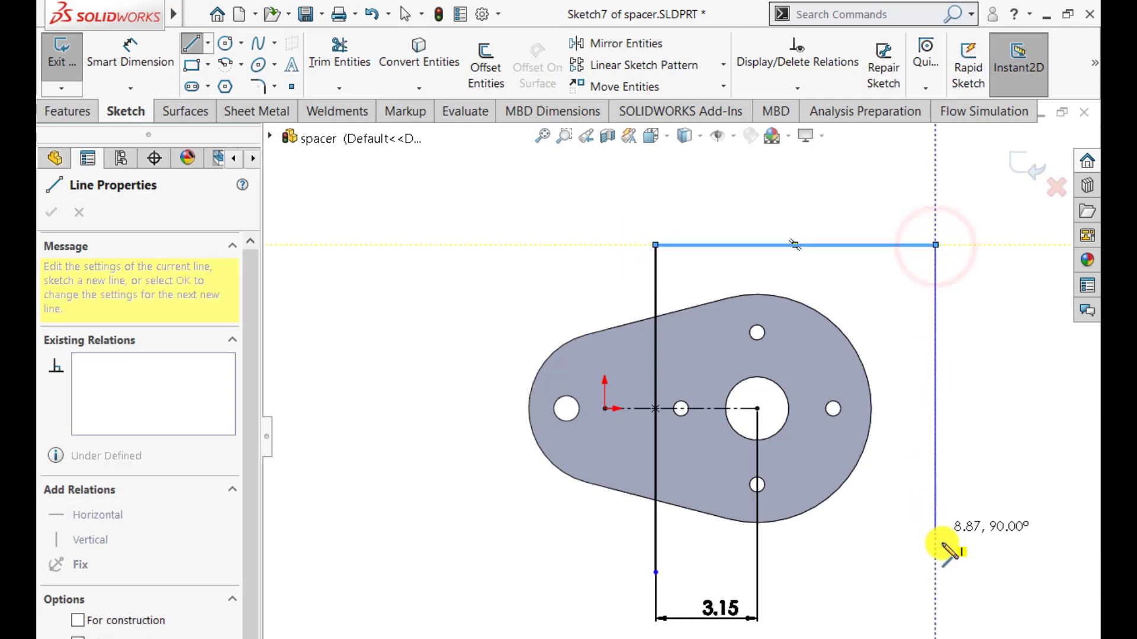
pyautogui.click(936, 571)
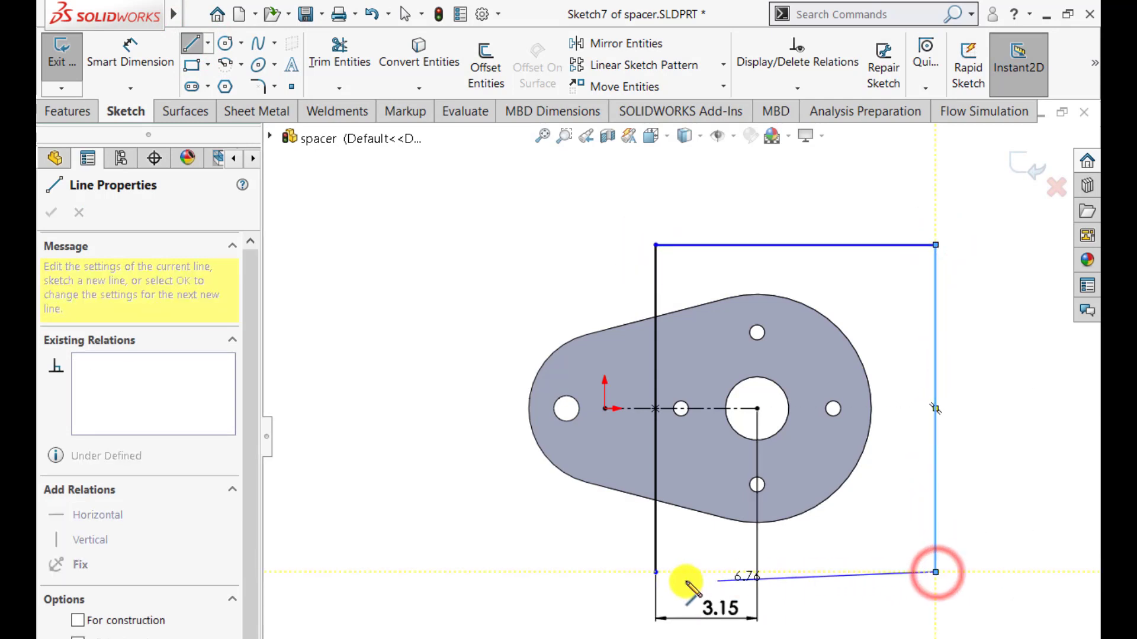
pyautogui.click(655, 572)
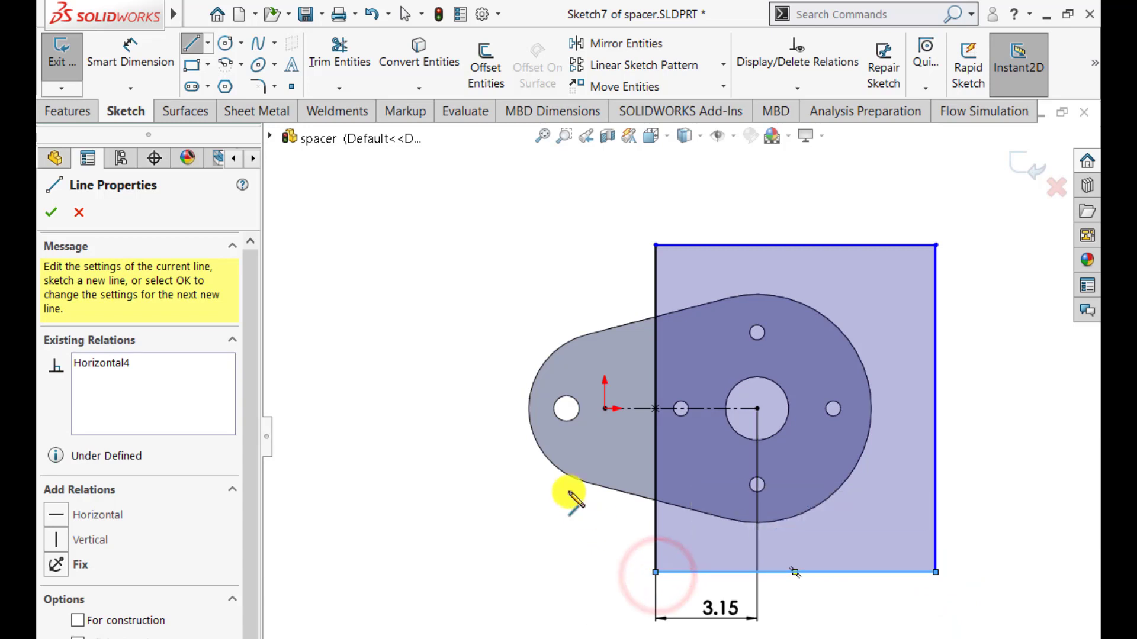
# Exit the sketch and cut-extrude the rectangle into the plate's underside to a blind depth of 1.38-.59 (0.79 in)
pyautogui.press('Escape')
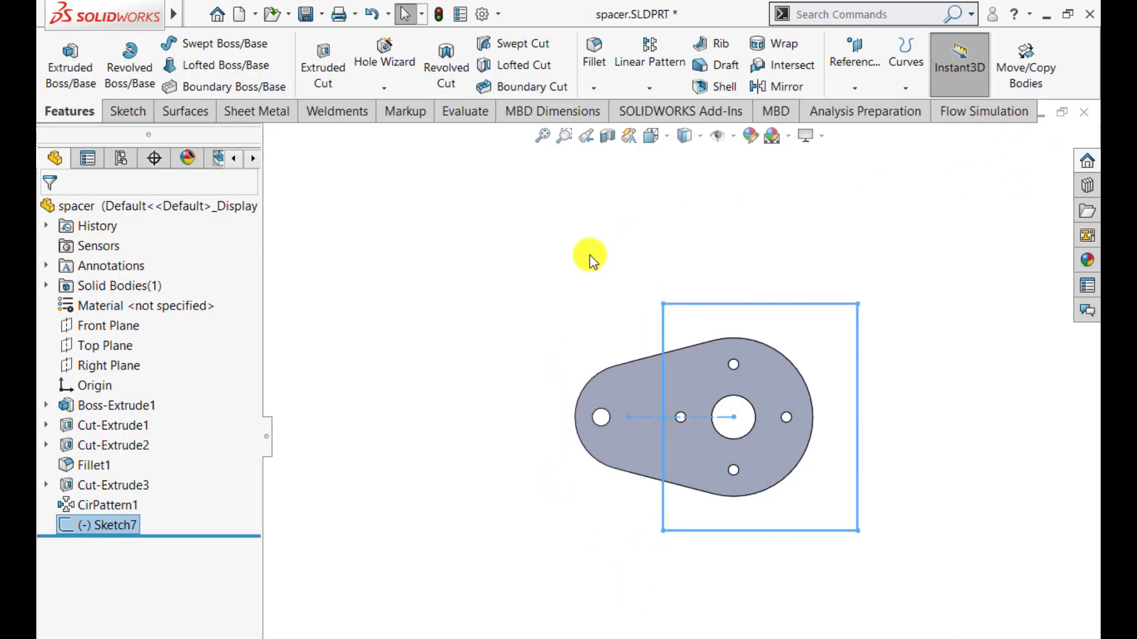
pyautogui.moveTo(589, 257); pyautogui.dragTo(604, 477, button='middle')
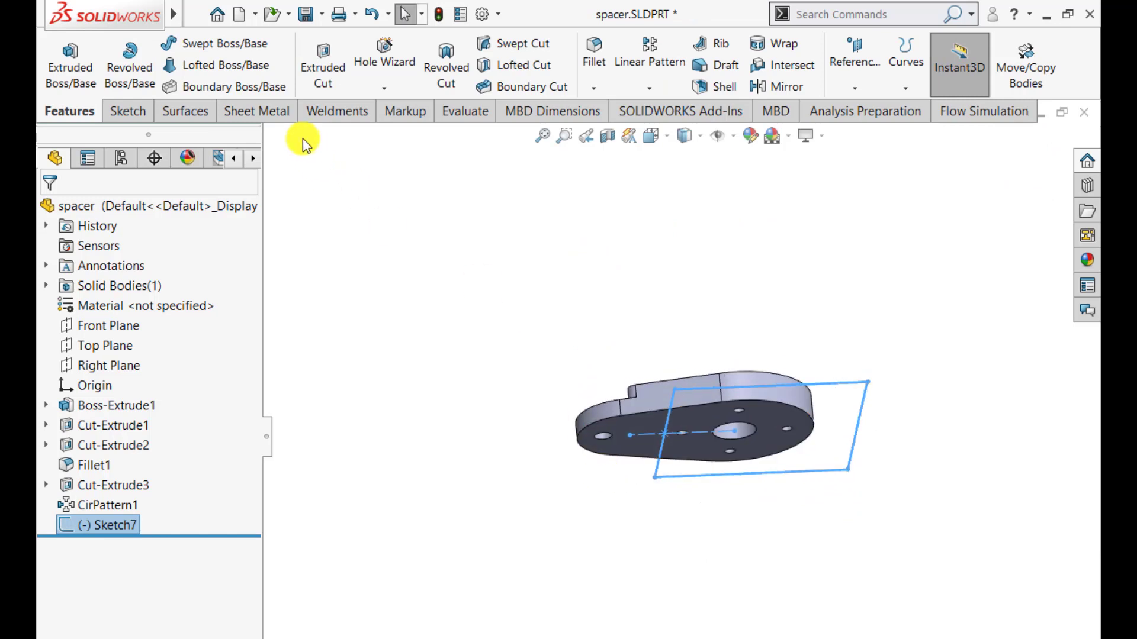
pyautogui.click(312, 70)
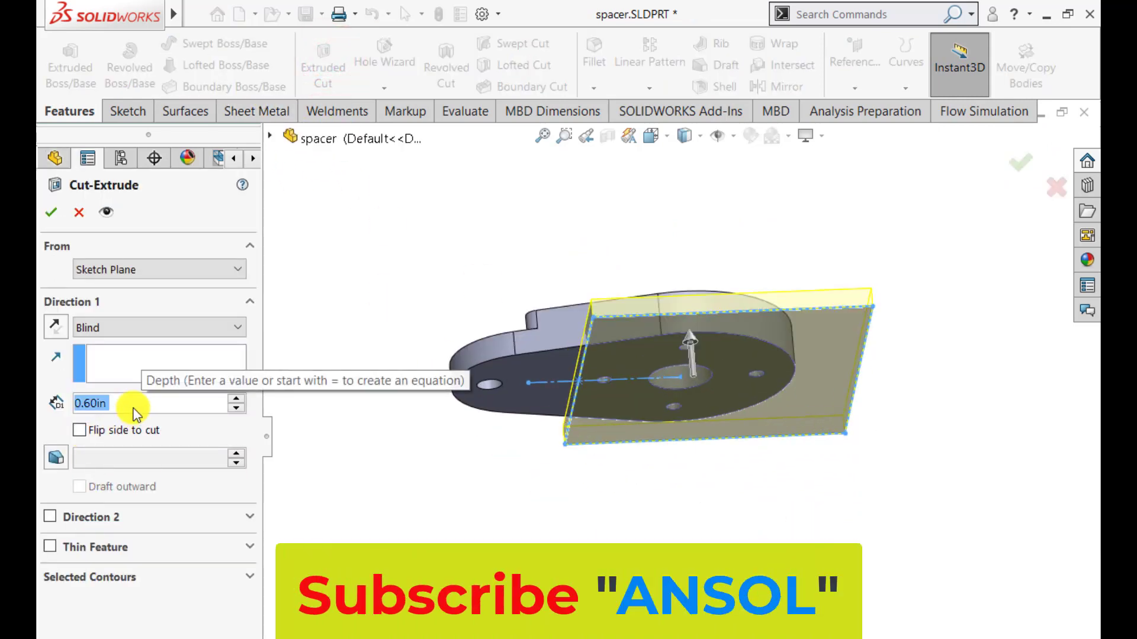
pyautogui.write('1.')
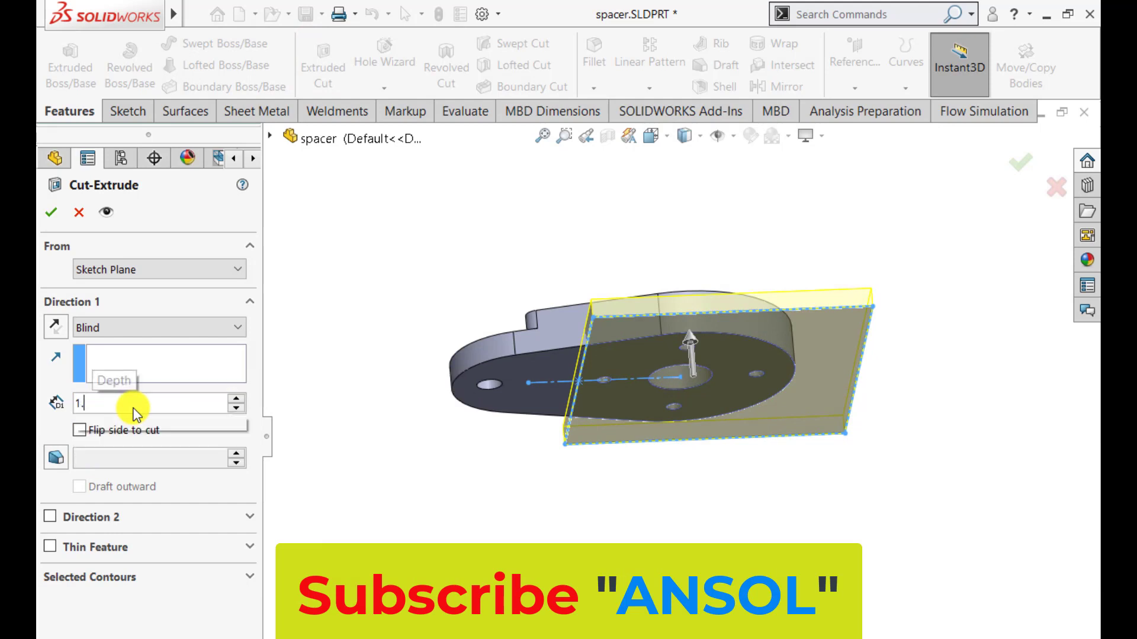
pyautogui.write('38-')
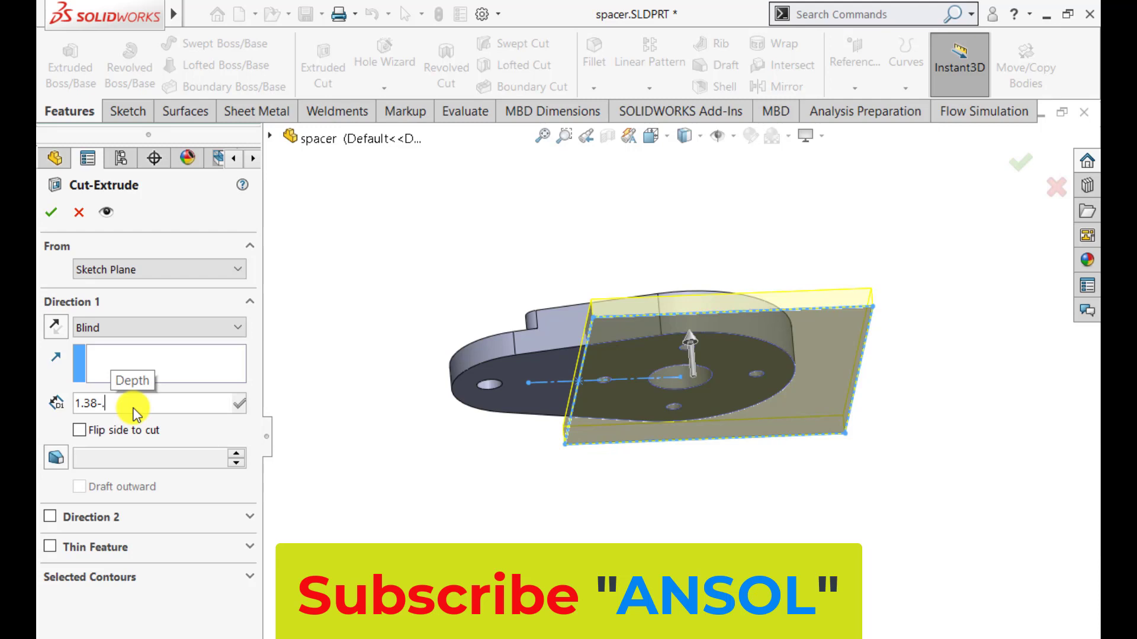
pyautogui.write('.59')
pyautogui.press('Return')
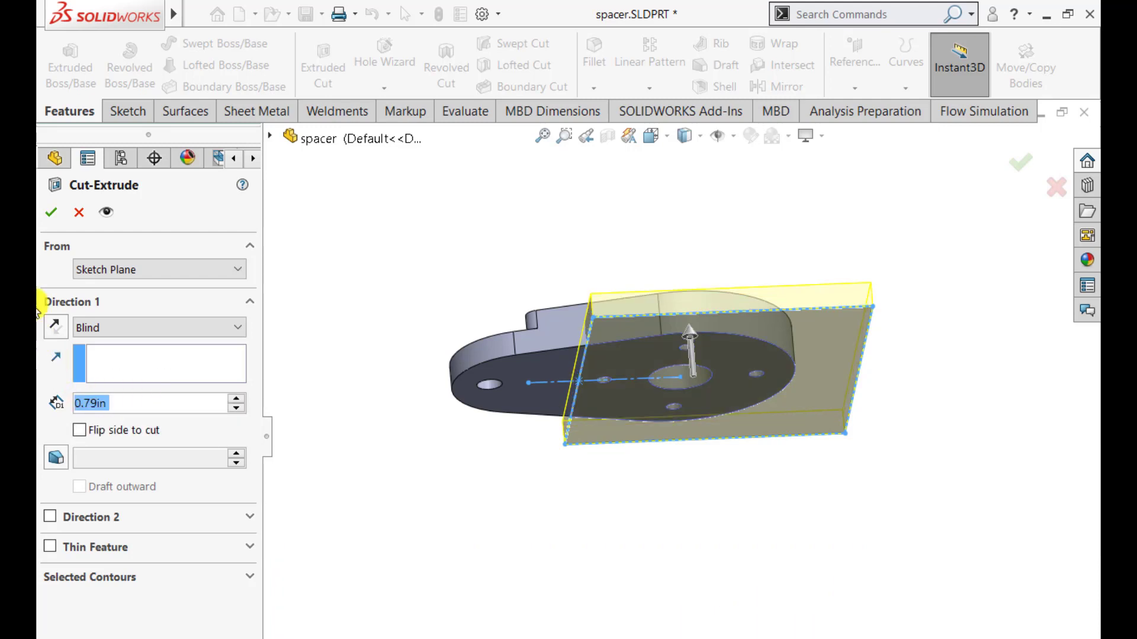
pyautogui.click(51, 212)
# Apply a light green color from the standard swatches to the whole spacer part
pyautogui.moveTo(446, 256); pyautogui.dragTo(527, 414, button='middle')
pyautogui.moveTo(414, 330); pyautogui.dragTo(435, 326, button='middle')
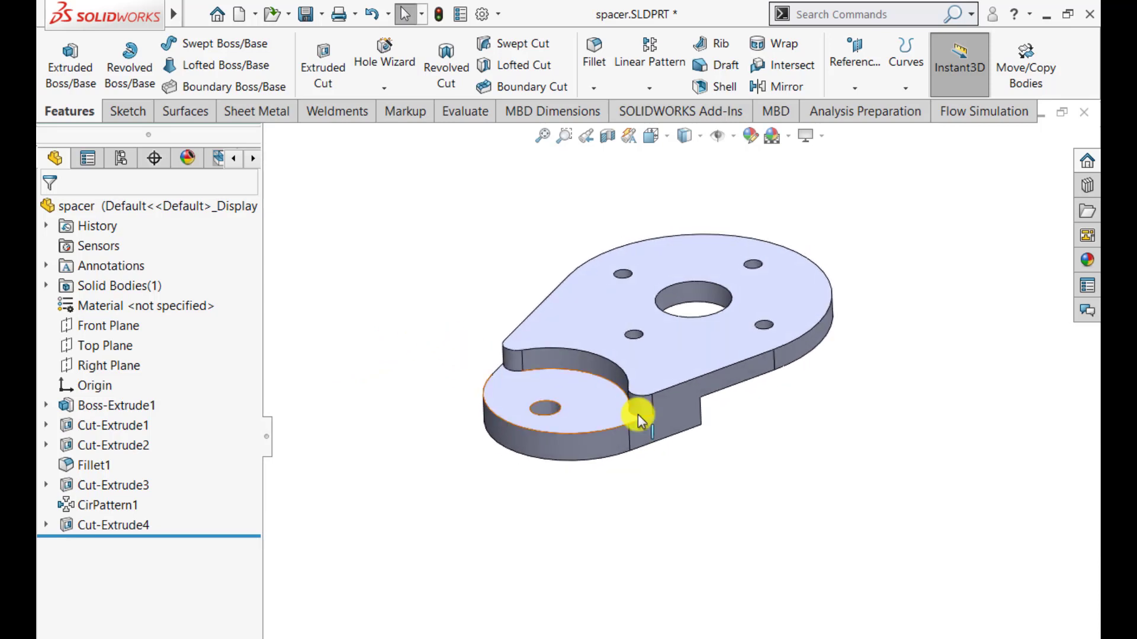
pyautogui.scroll(-2, 649, 289)
pyautogui.scroll(2, 764, 482)
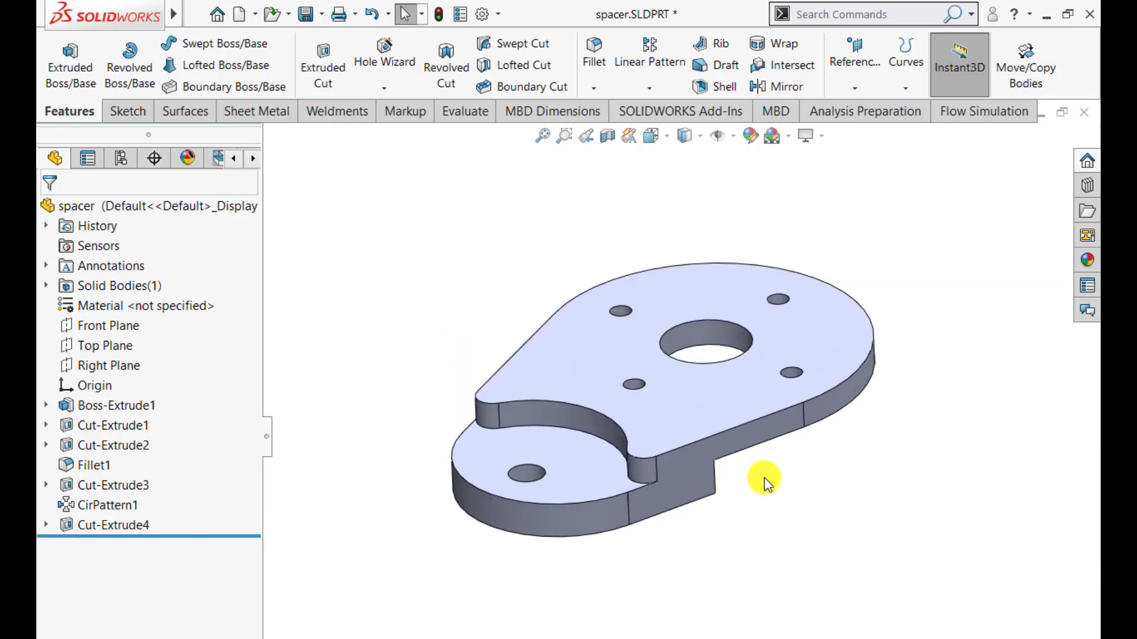
pyautogui.moveTo(902, 489); pyautogui.dragTo(409, 461, button='middle')
pyautogui.moveTo(936, 509); pyautogui.dragTo(751, 498, button='middle')
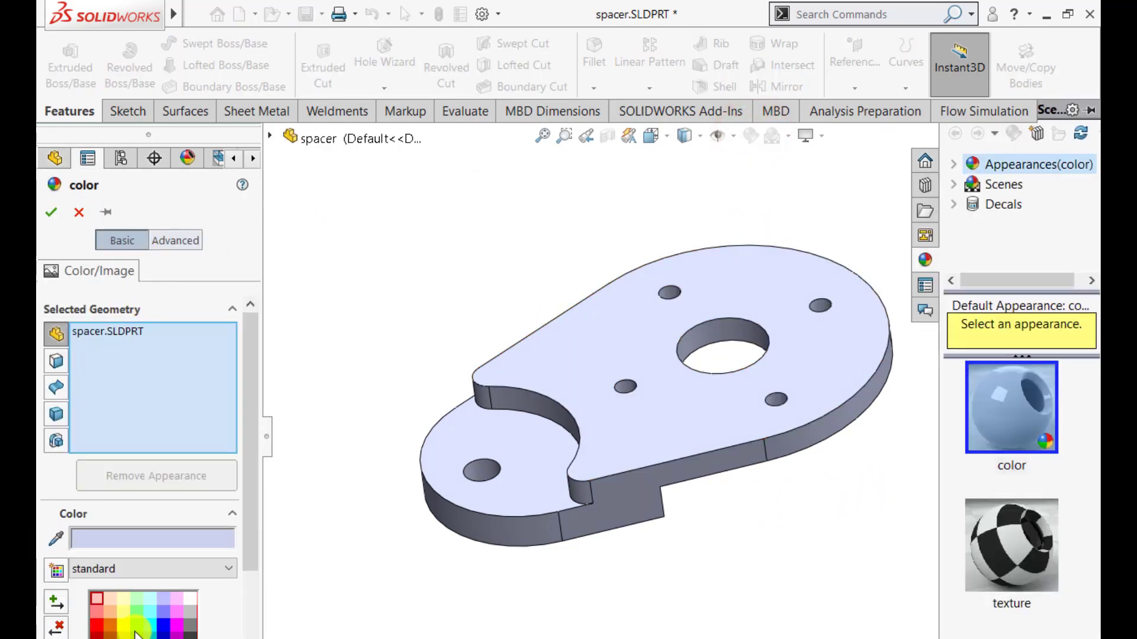
pyautogui.click(135, 613)
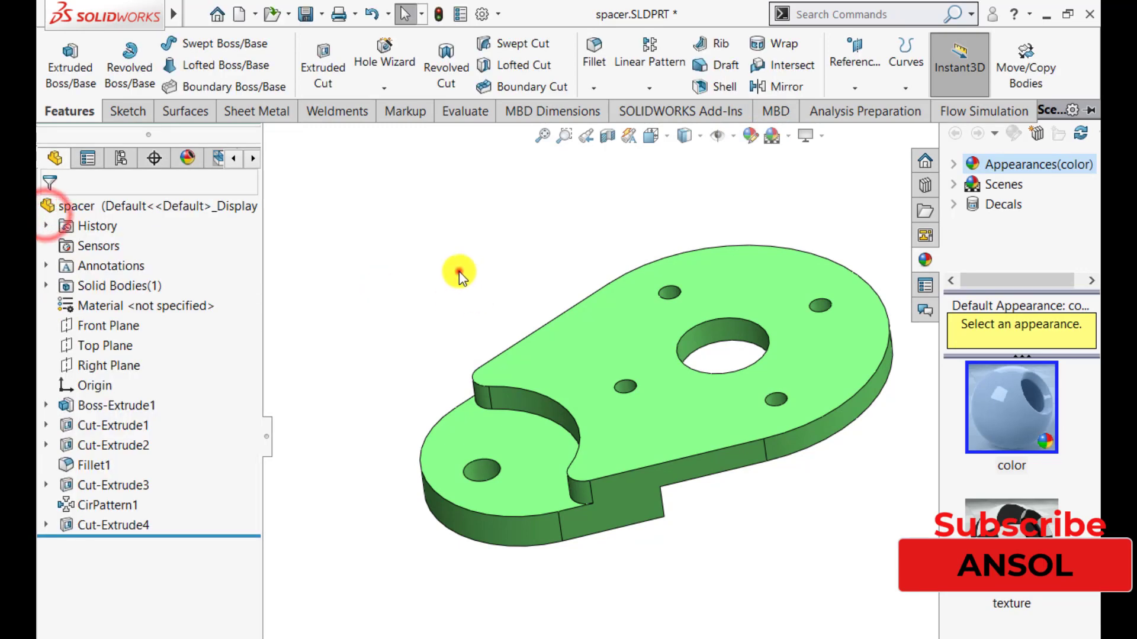
pyautogui.click(458, 271)
pyautogui.moveTo(959, 493); pyautogui.dragTo(322, 529, button='middle')
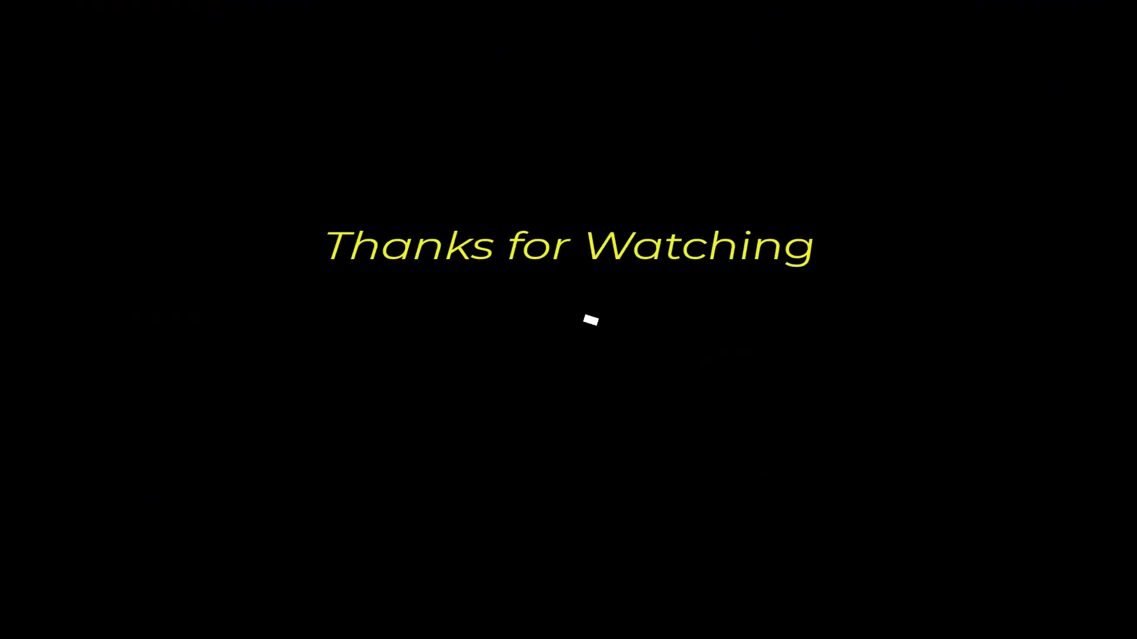